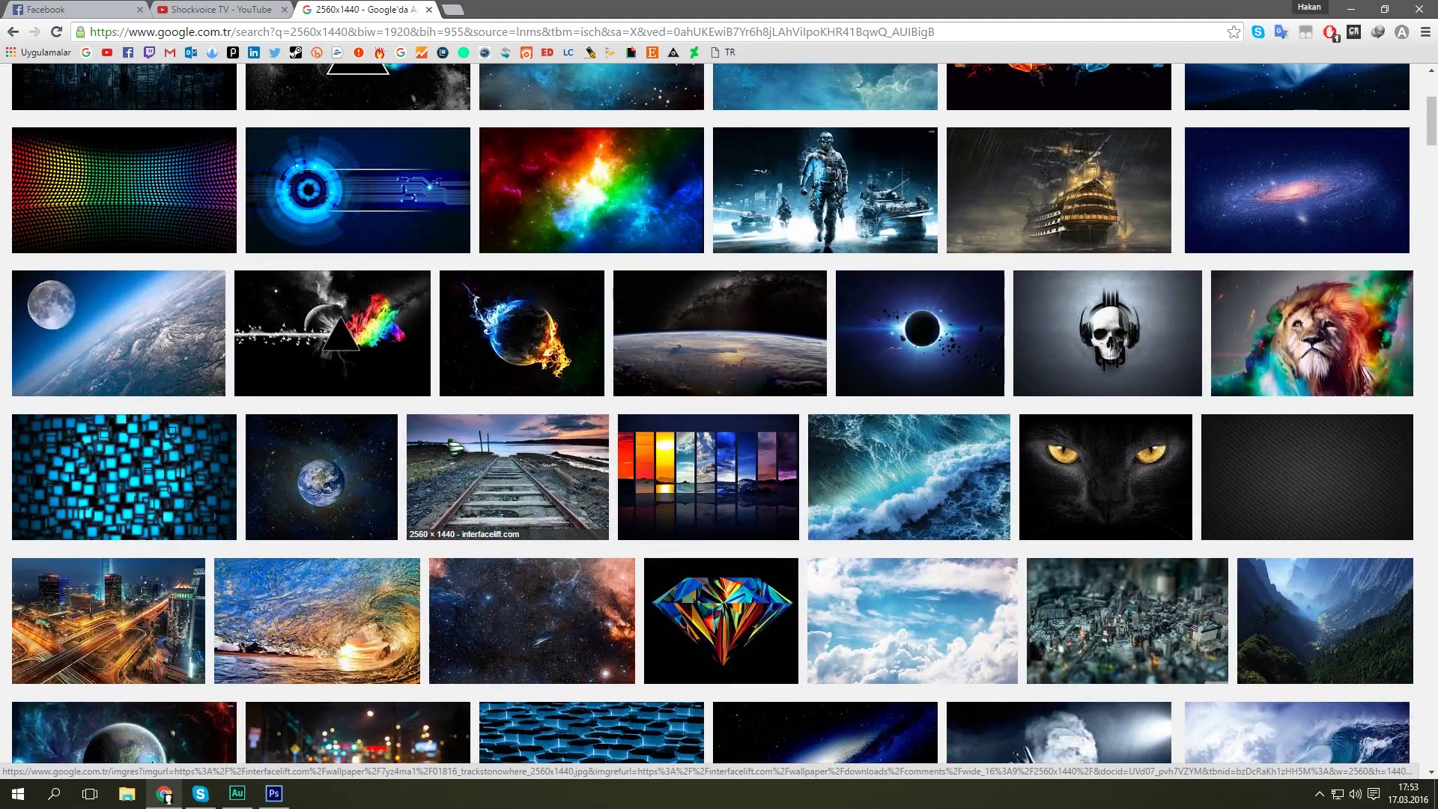
# - Browse the 2560x1440 image results and open the dark wood plank wallpaper from wallpaperscraft.com in a separate tab
pyautogui.scroll(4, 509, 449)
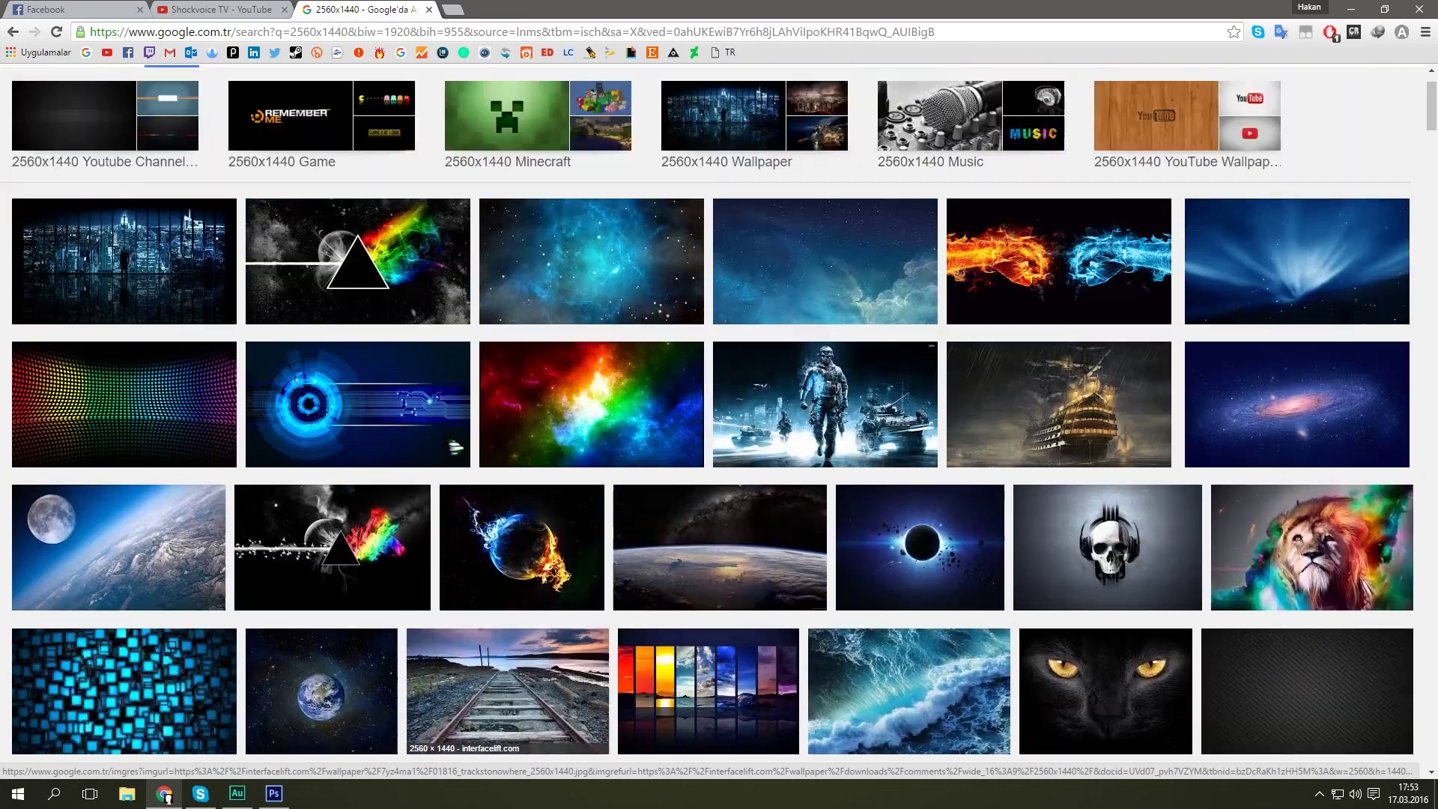
pyautogui.scroll(-5, 509, 449)
pyautogui.scroll(-7, 539, 359)
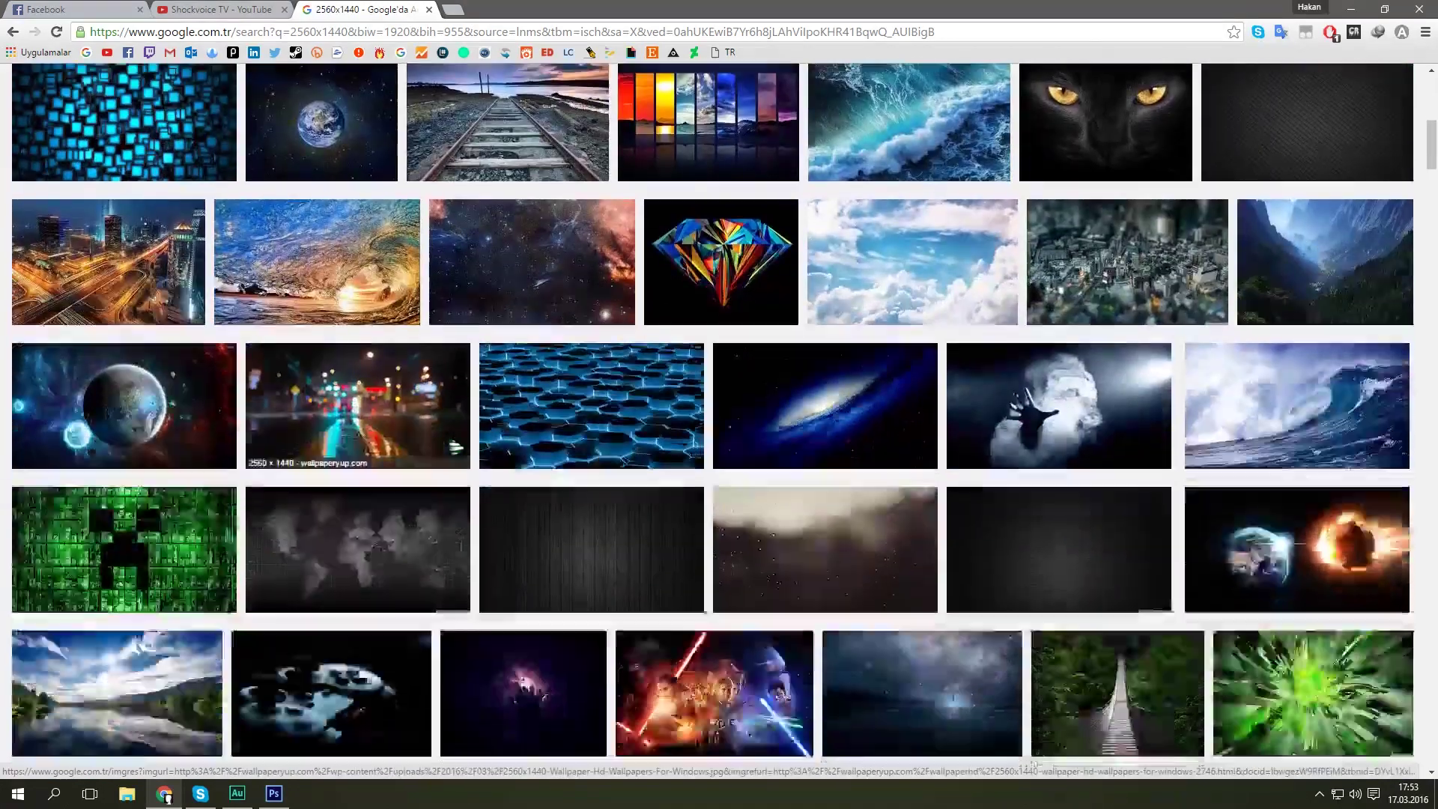
pyautogui.rightClick(535, 303)
pyautogui.click(569, 305)
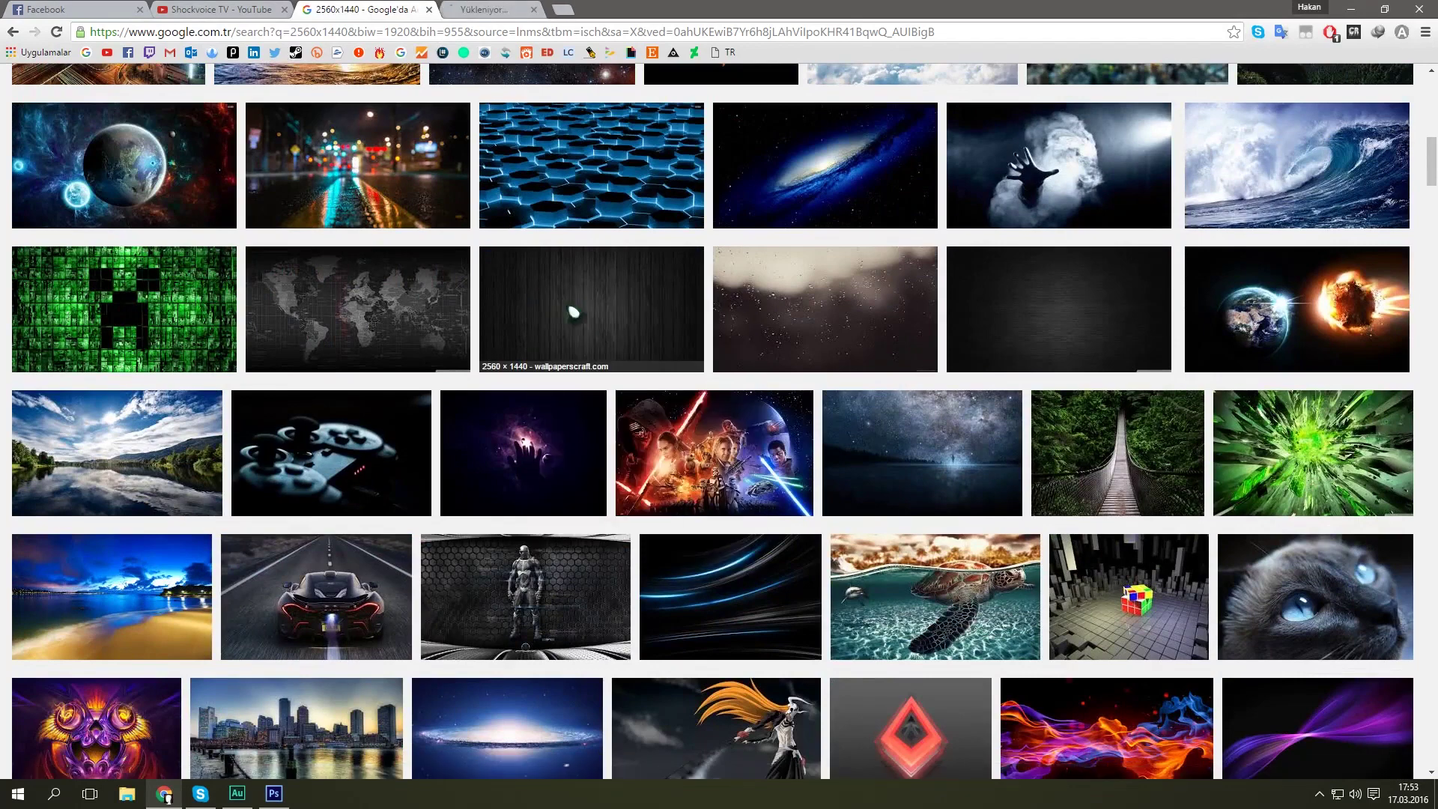
pyautogui.click(499, 10)
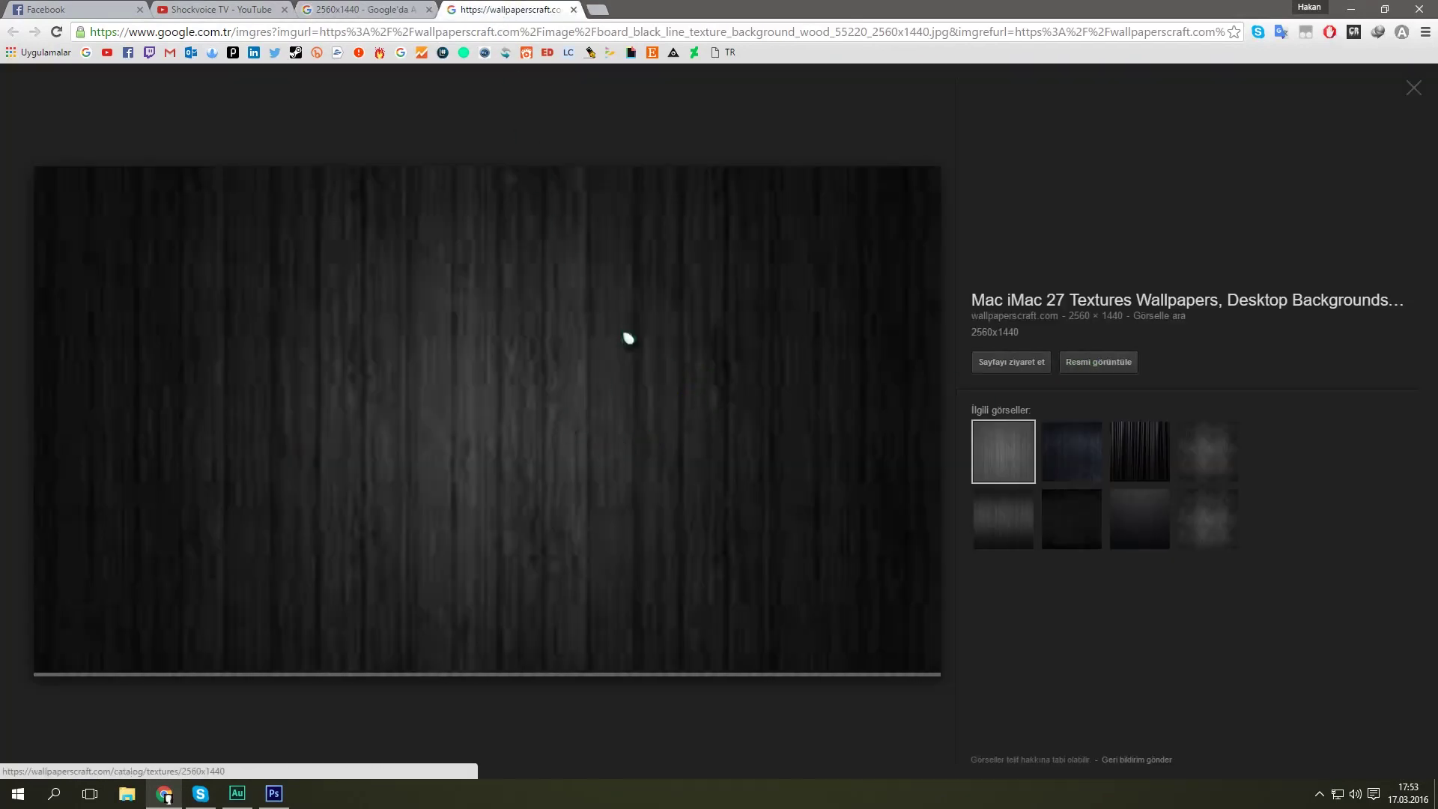
# - Return to the image results and open the plain dark texture and the black diagonal-lines wallpaper in separate tabs
pyautogui.click(391, 9)
pyautogui.scroll(4, 737, 317)
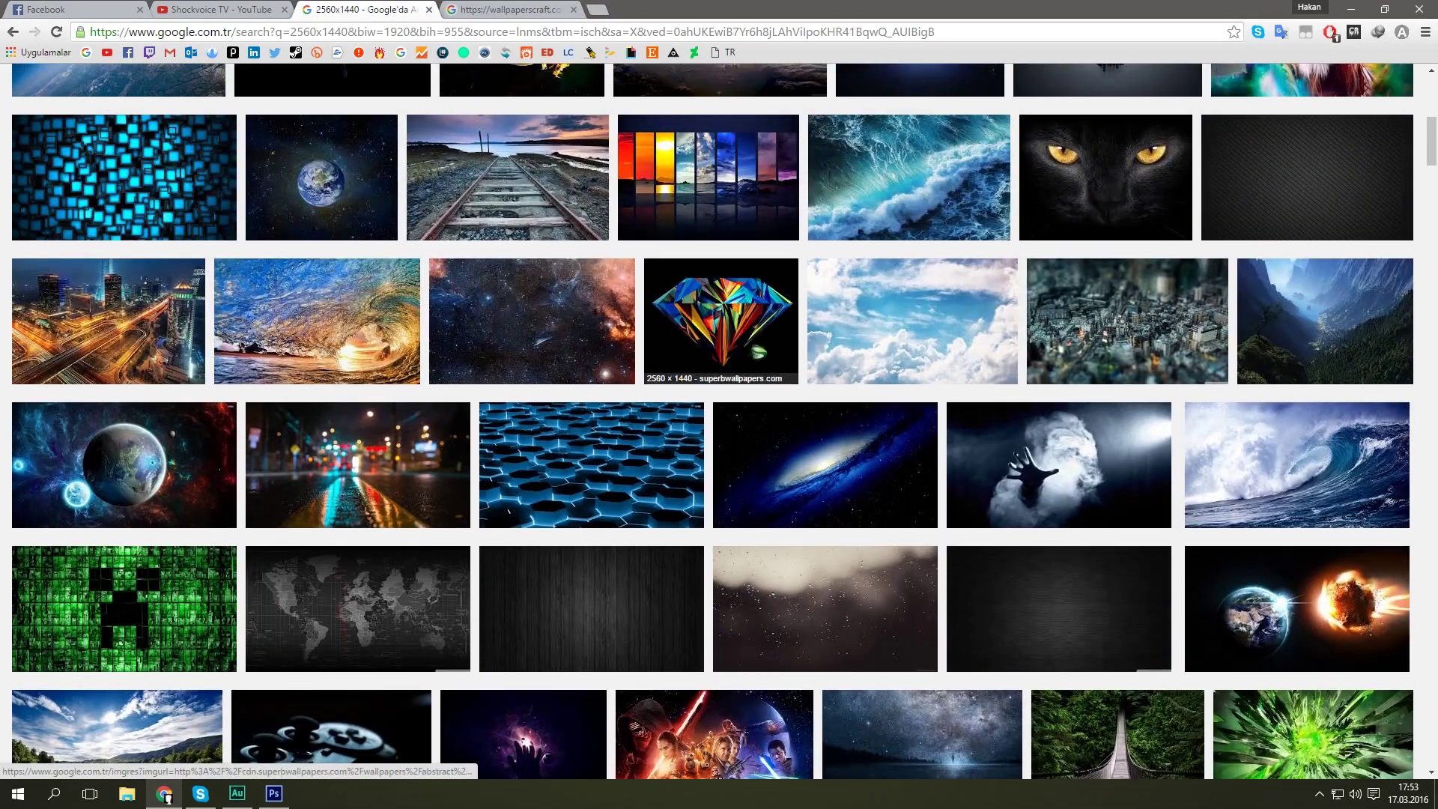
pyautogui.rightClick(1033, 592)
pyautogui.click(1050, 317)
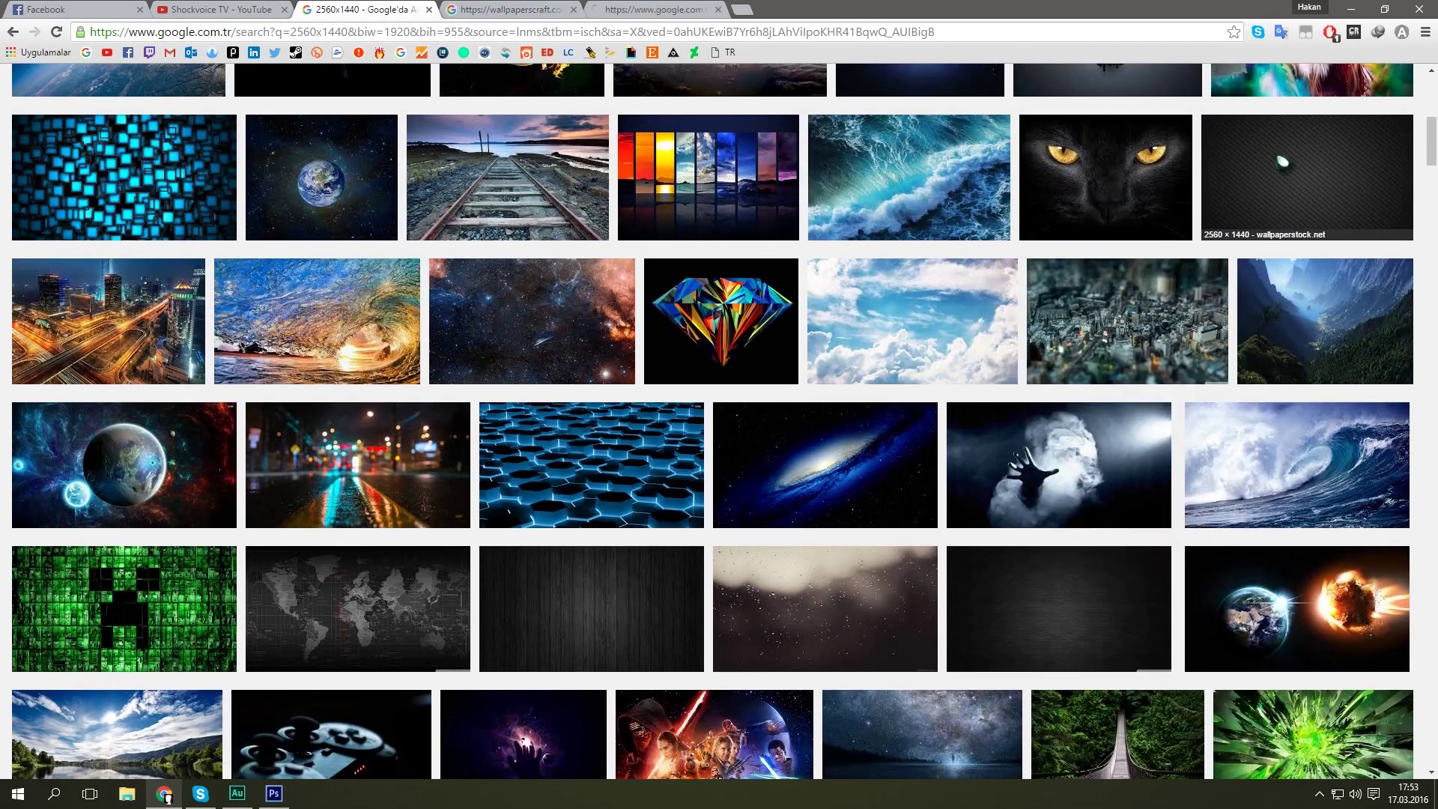
pyautogui.rightClick(1284, 152)
pyautogui.click(1287, 163)
# - Browse further down the 2560x1440 image results for other background candidates
pyautogui.scroll(-10, 549, 403)
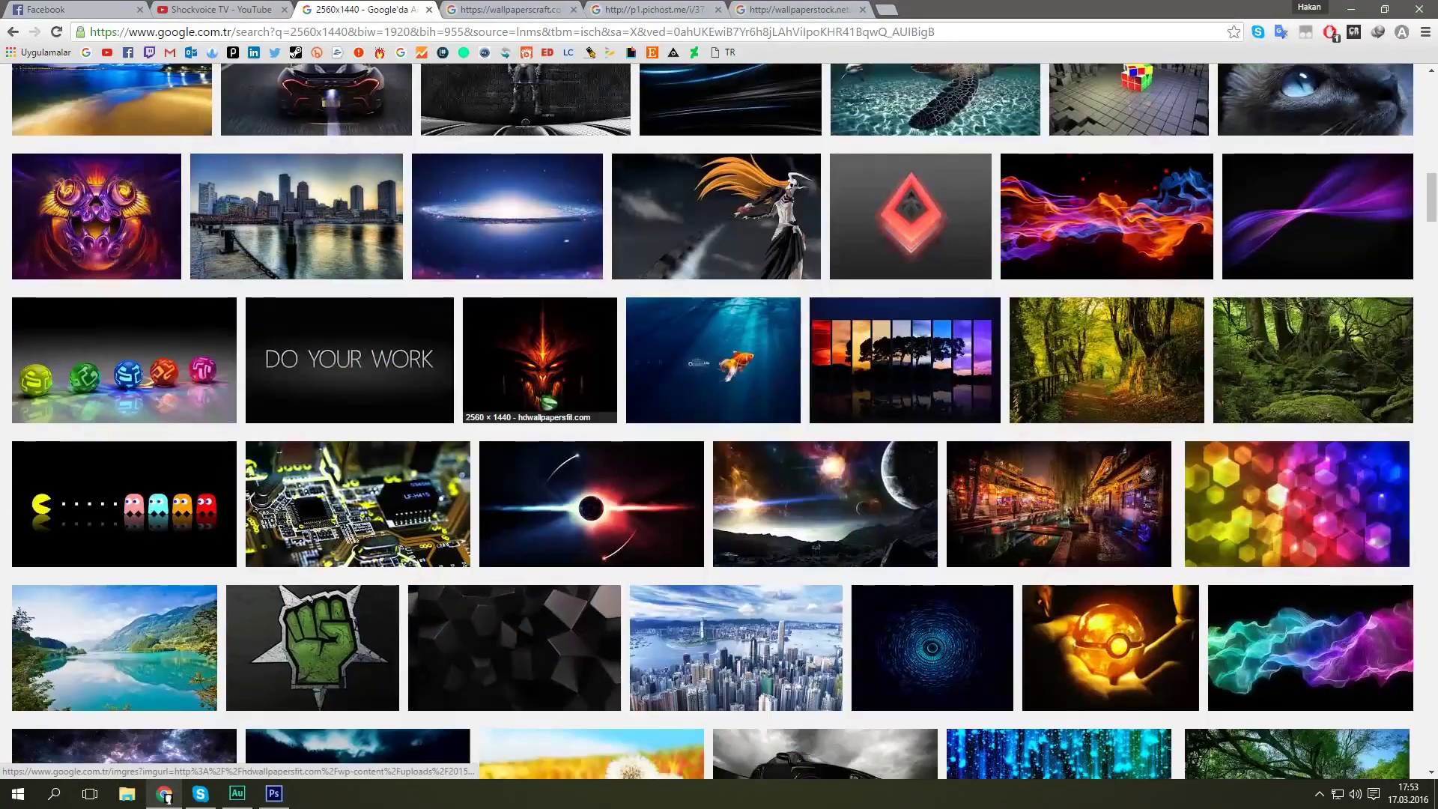
pyautogui.scroll(-3, 644, 443)
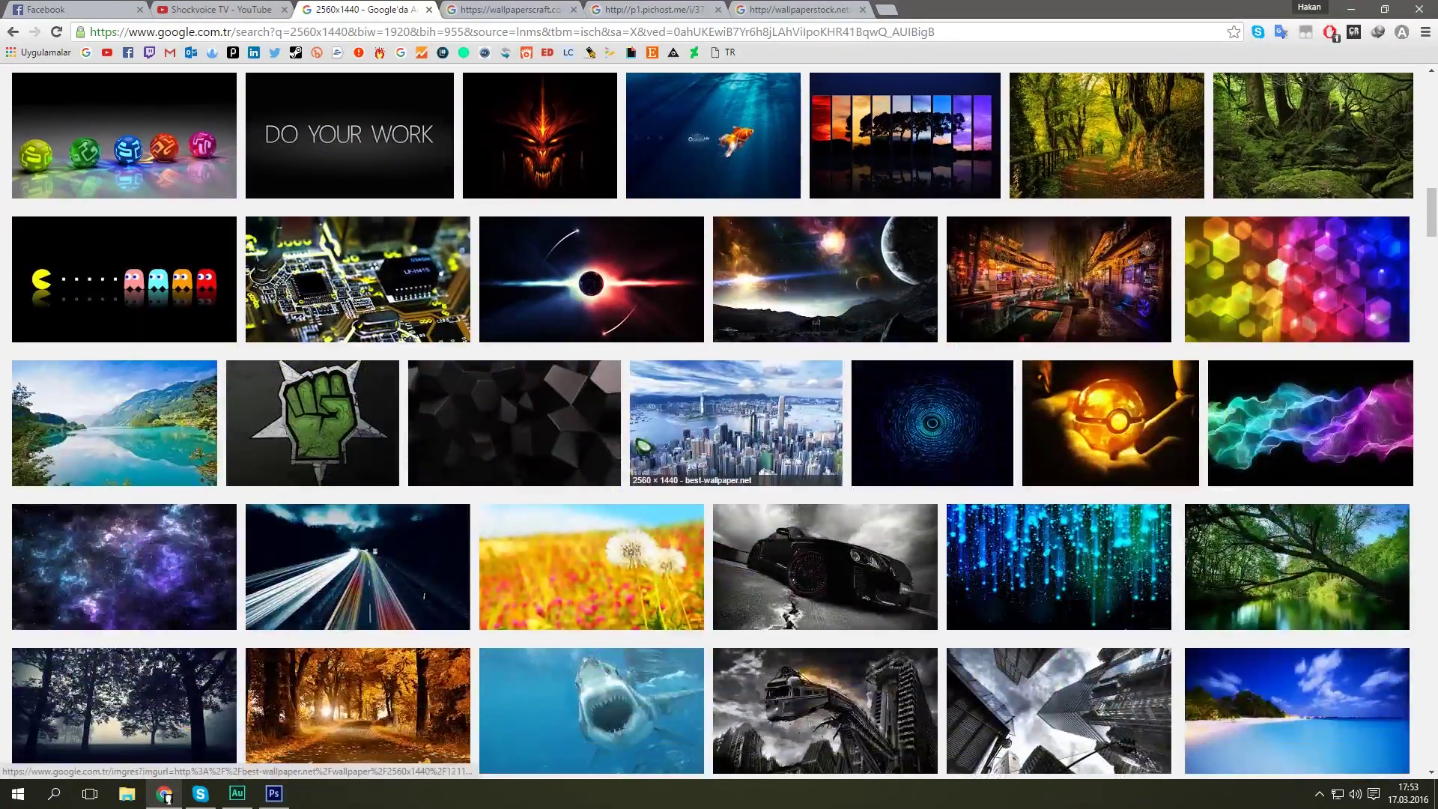
pyautogui.scroll(-3, 644, 443)
pyautogui.scroll(-3, 592, 465)
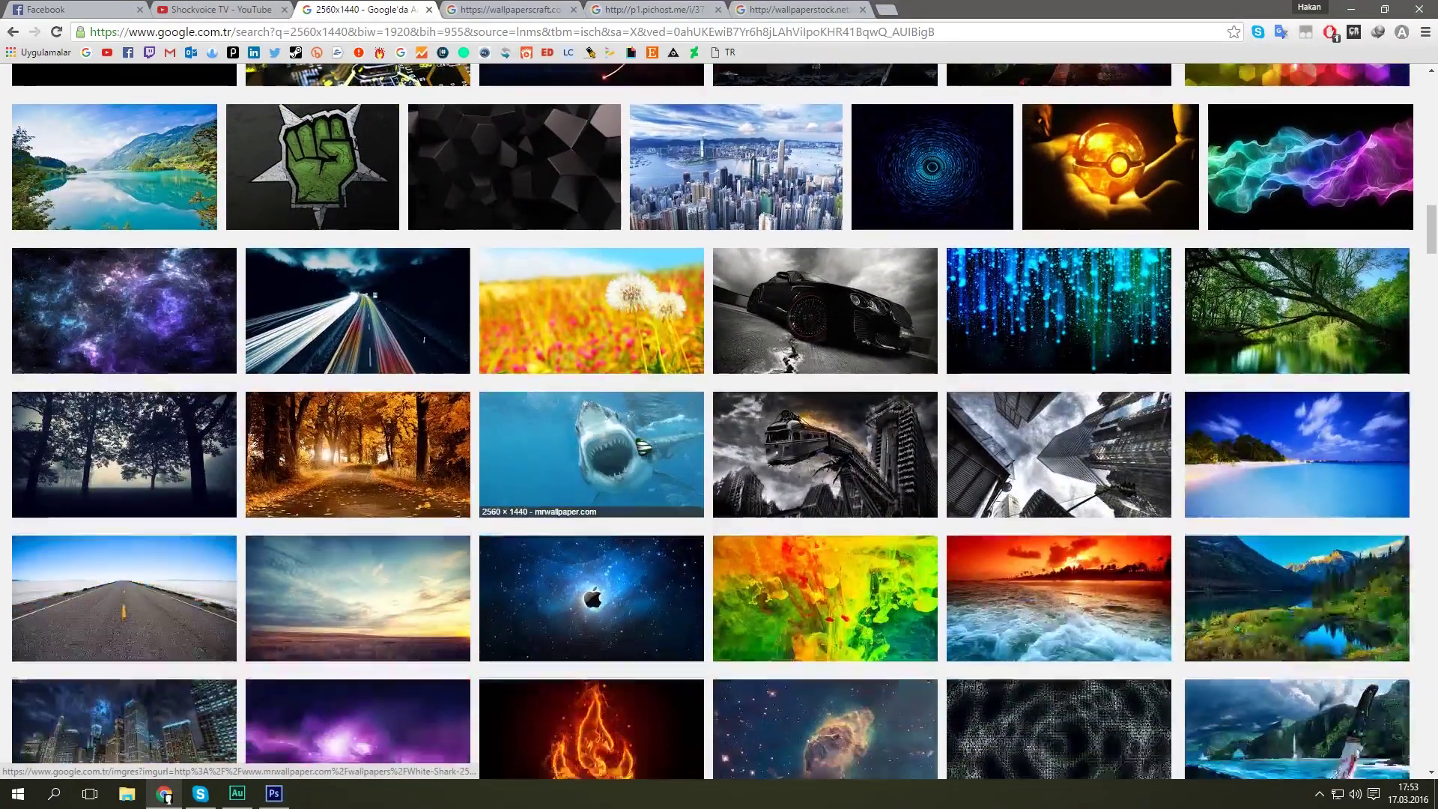
pyautogui.scroll(-3, 586, 479)
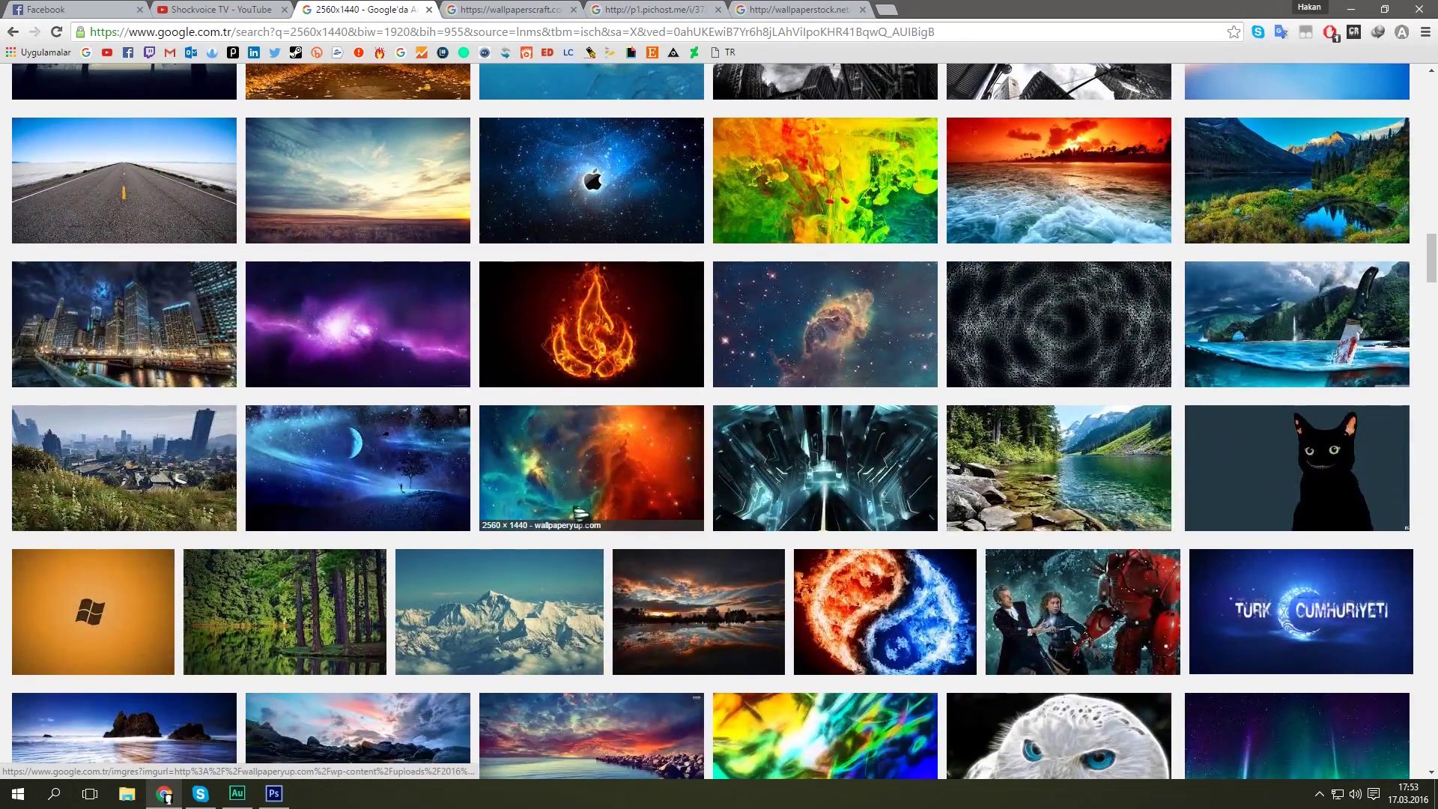
pyautogui.scroll(-2, 581, 515)
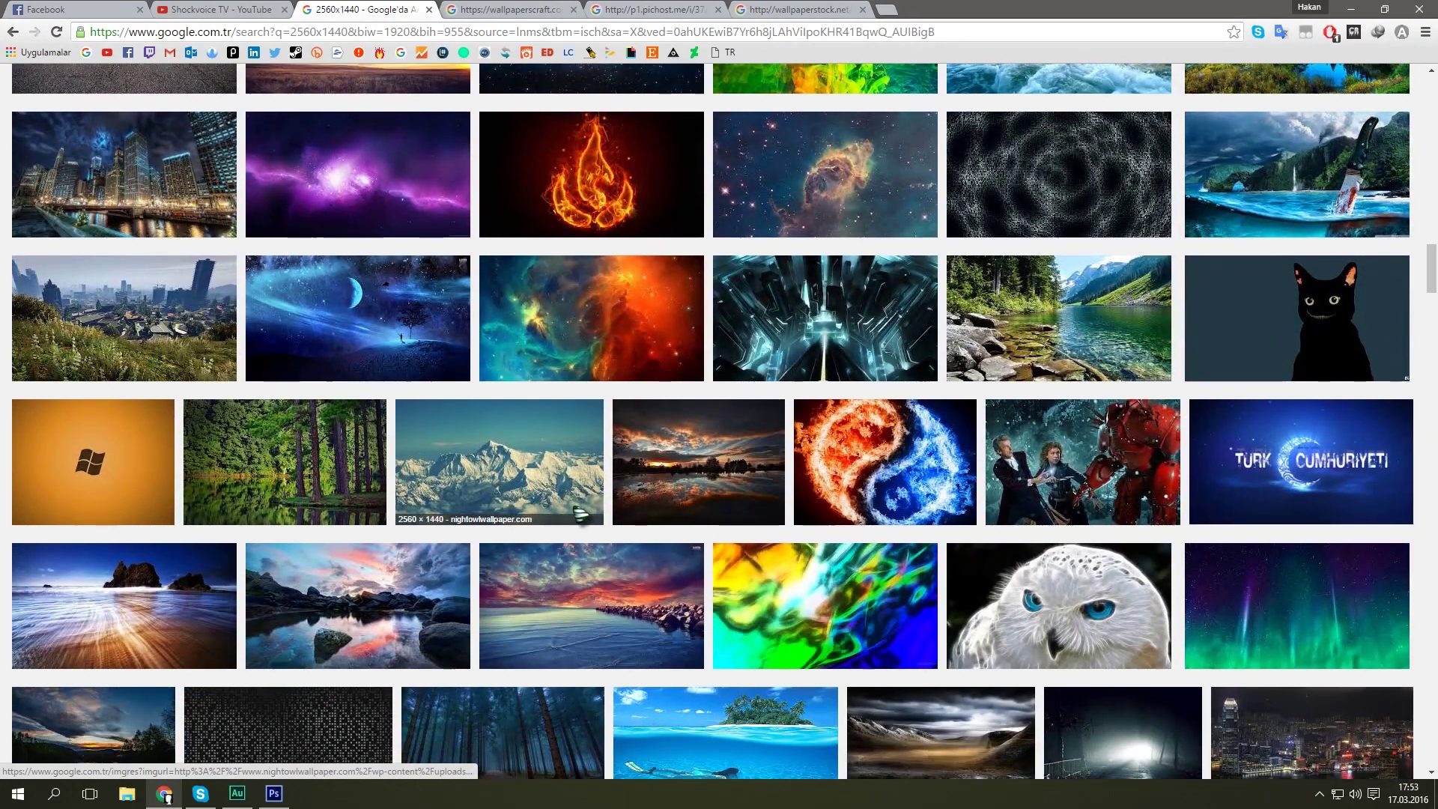
pyautogui.scroll(-3, 580, 515)
# - Compare the opened dark wallpapers and return to the wood plank one
pyautogui.click(502, 9)
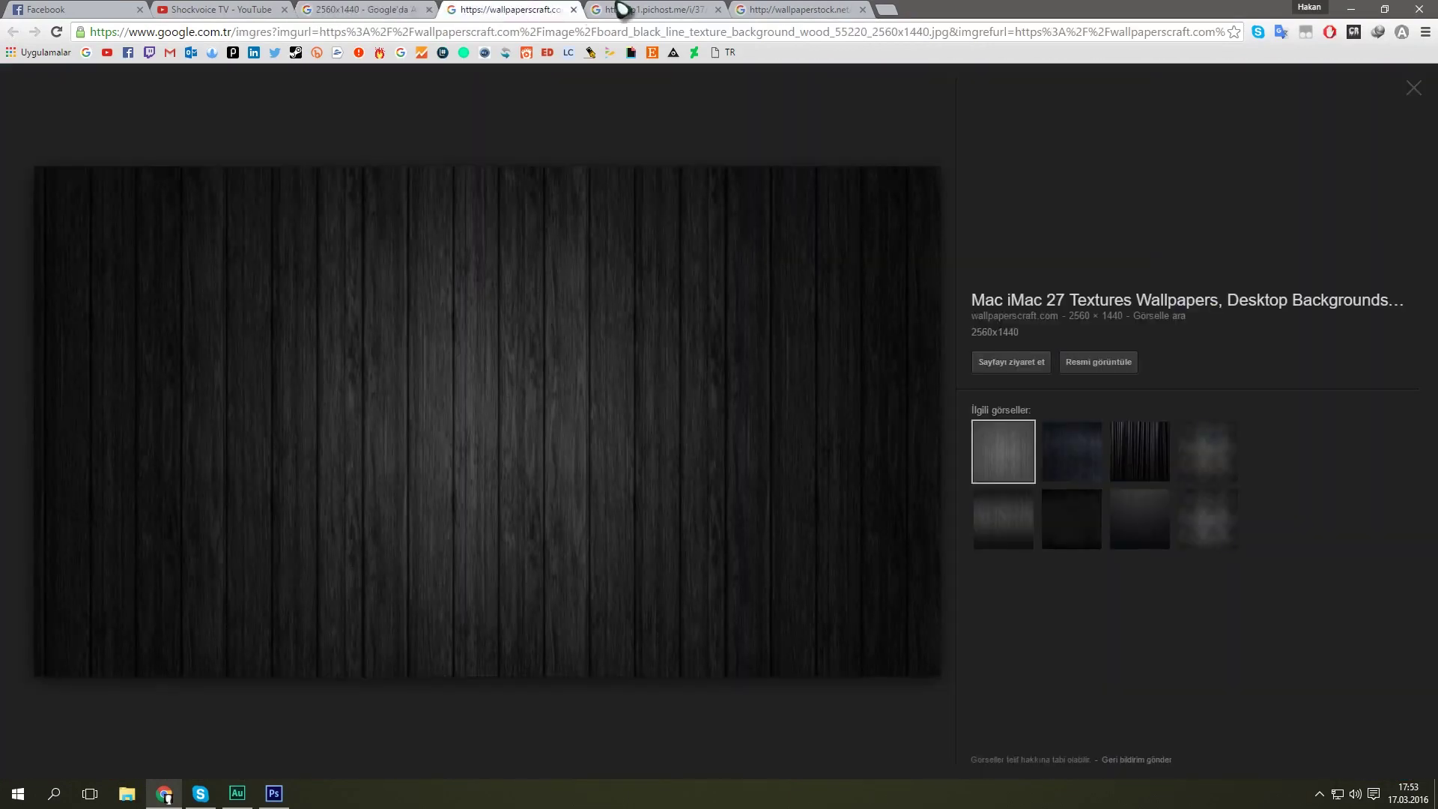
pyautogui.click(636, 9)
pyautogui.click(786, 9)
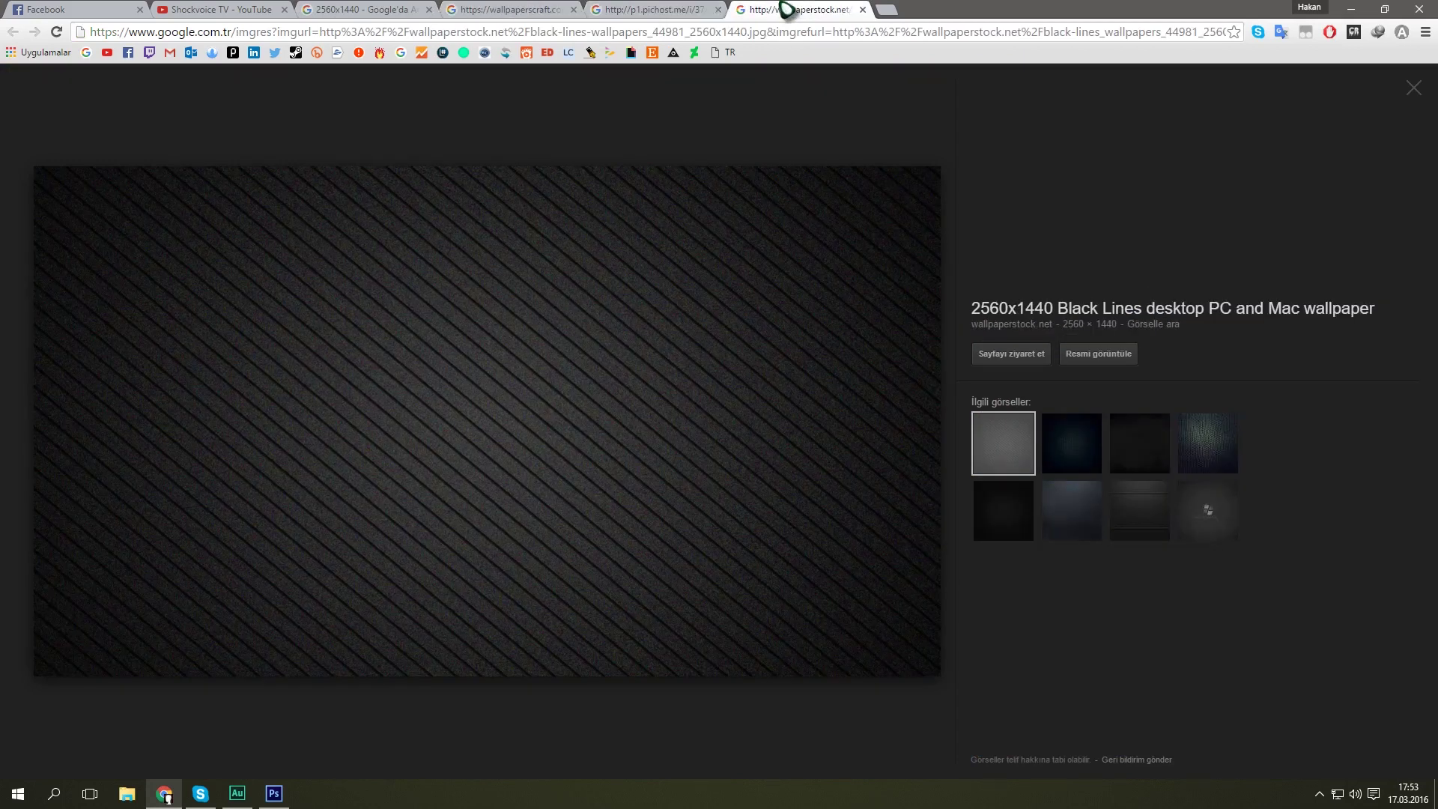
pyautogui.click(507, 9)
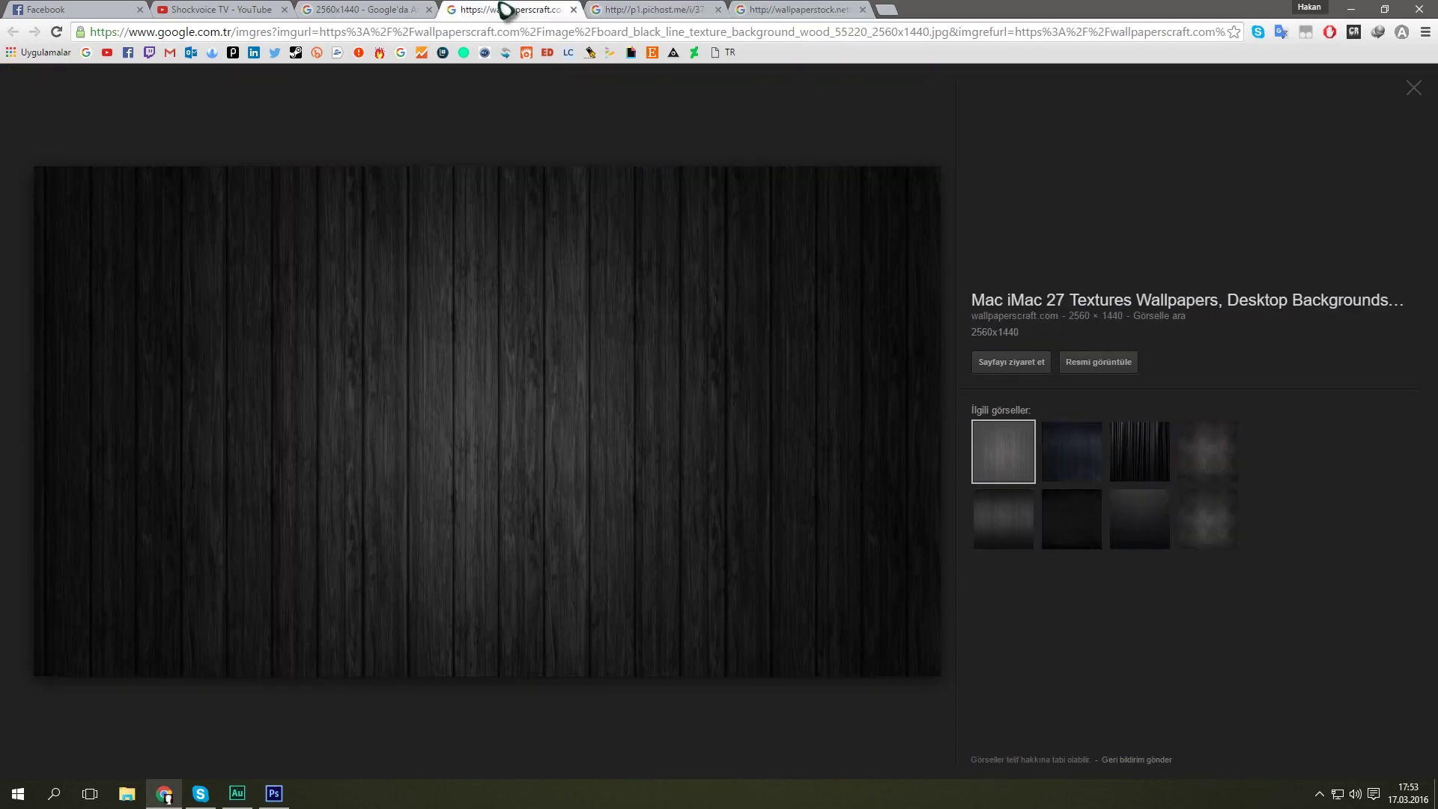
# - Open the wood plank wallpaper at full size and save it to the desktop as board_black_line_texture_background_wood_55220_2560x1440.jpg
pyautogui.click(1097, 362)
pyautogui.click(462, 296)
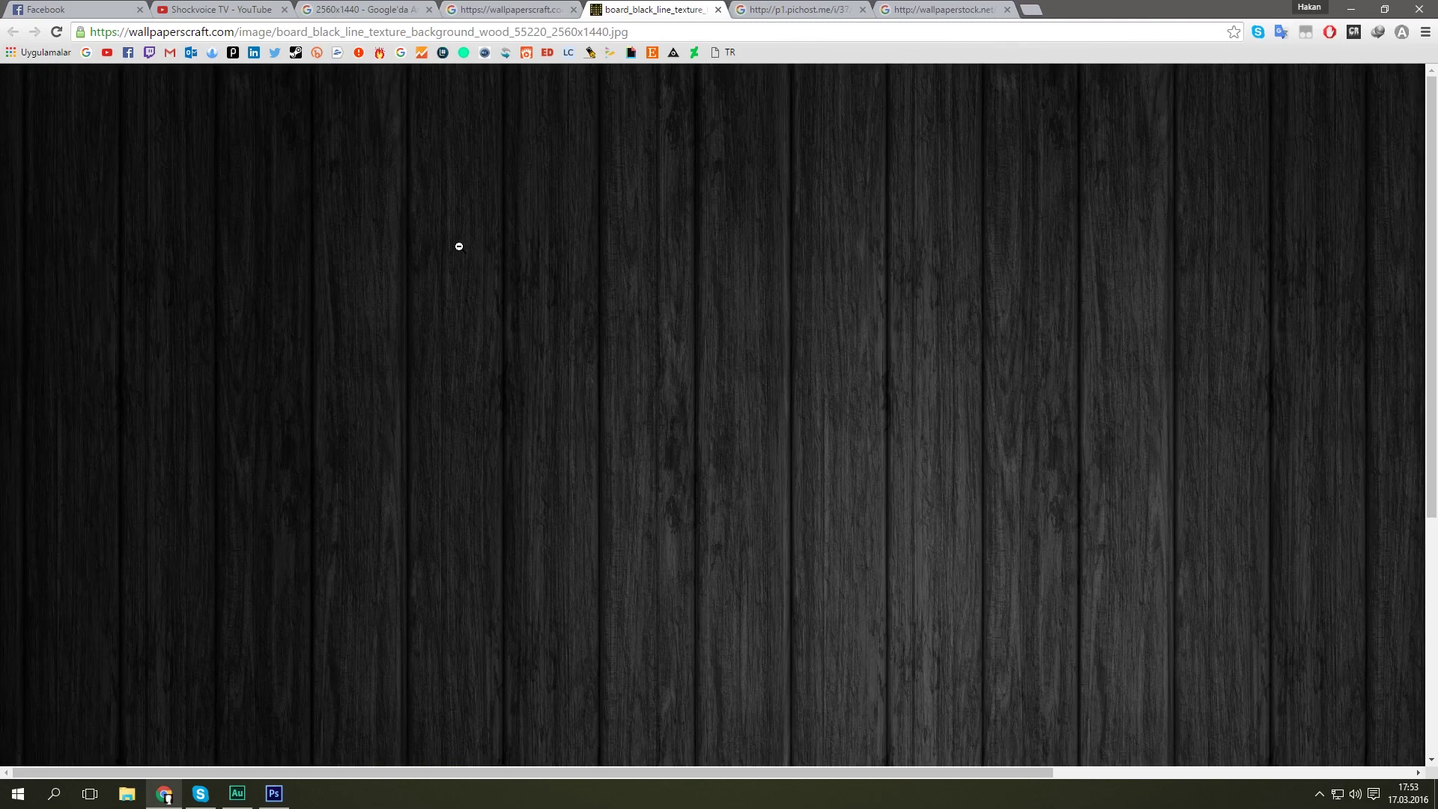
pyautogui.rightClick(457, 245)
pyautogui.click(539, 279)
pyautogui.click(881, 672)
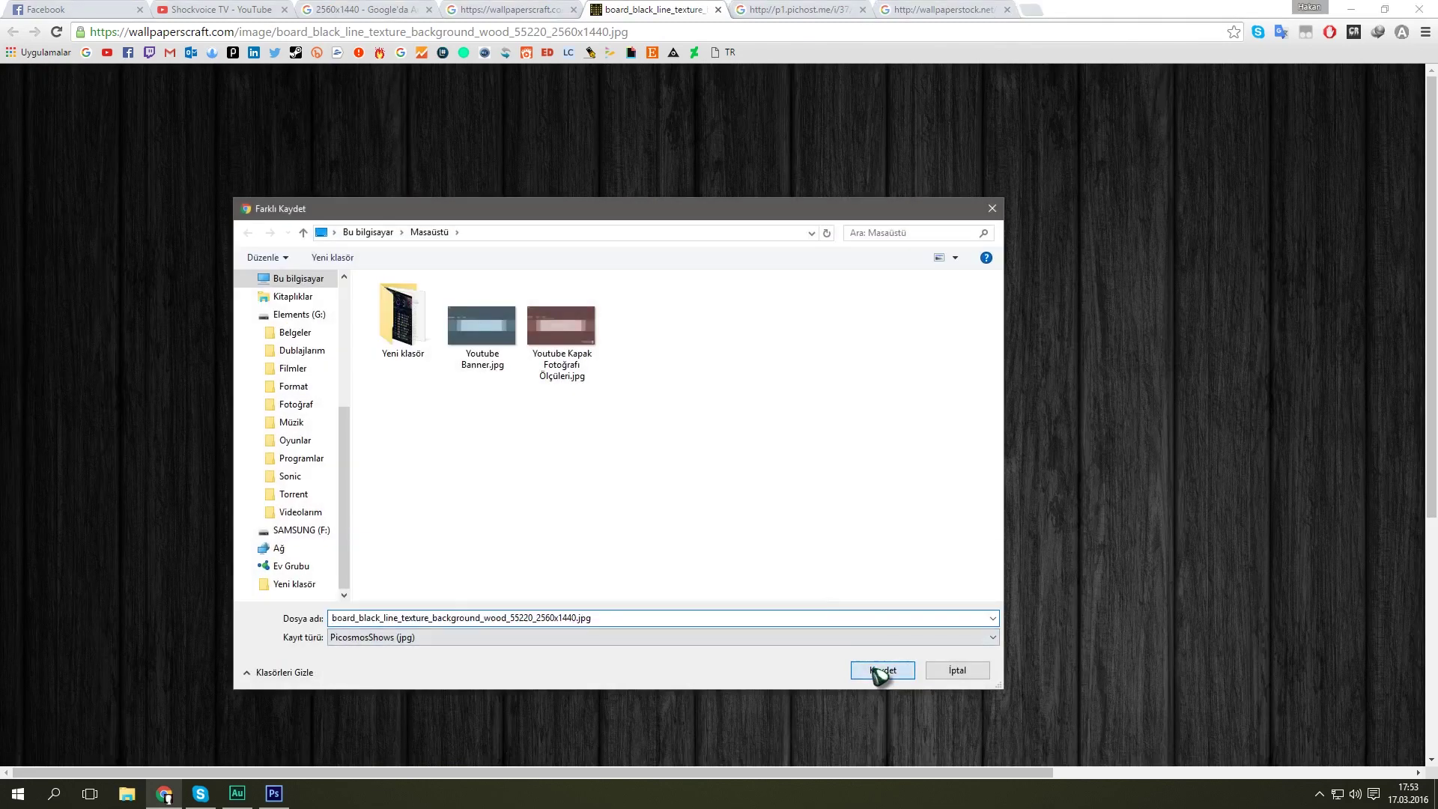
# - Bring the downloaded wood image from its folder into Photoshop, copy it onto the banner template, close the source and align it to the canvas
pyautogui.rightClick(86, 770)
pyautogui.click(169, 727)
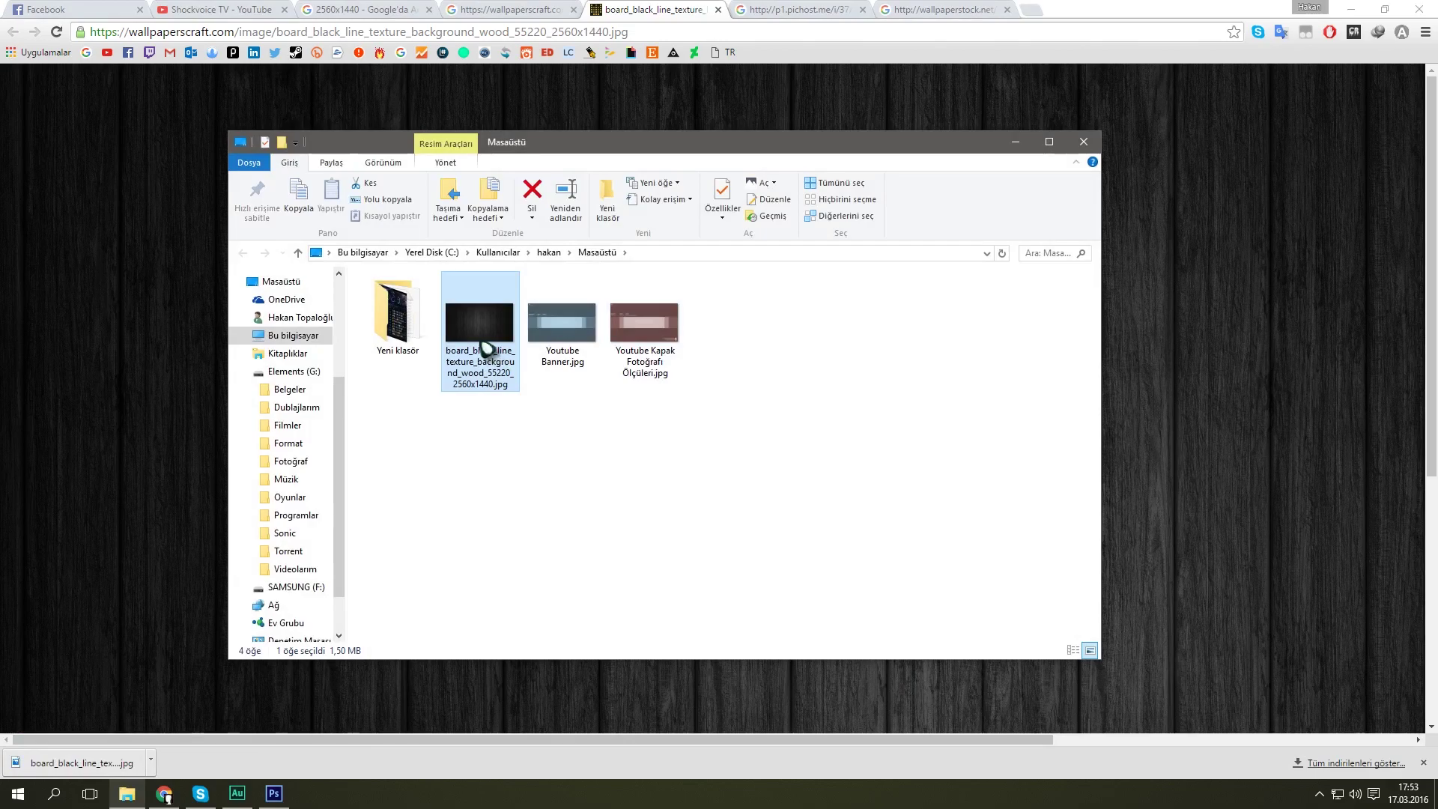
pyautogui.moveTo(486, 348); pyautogui.dragTo(697, 226)
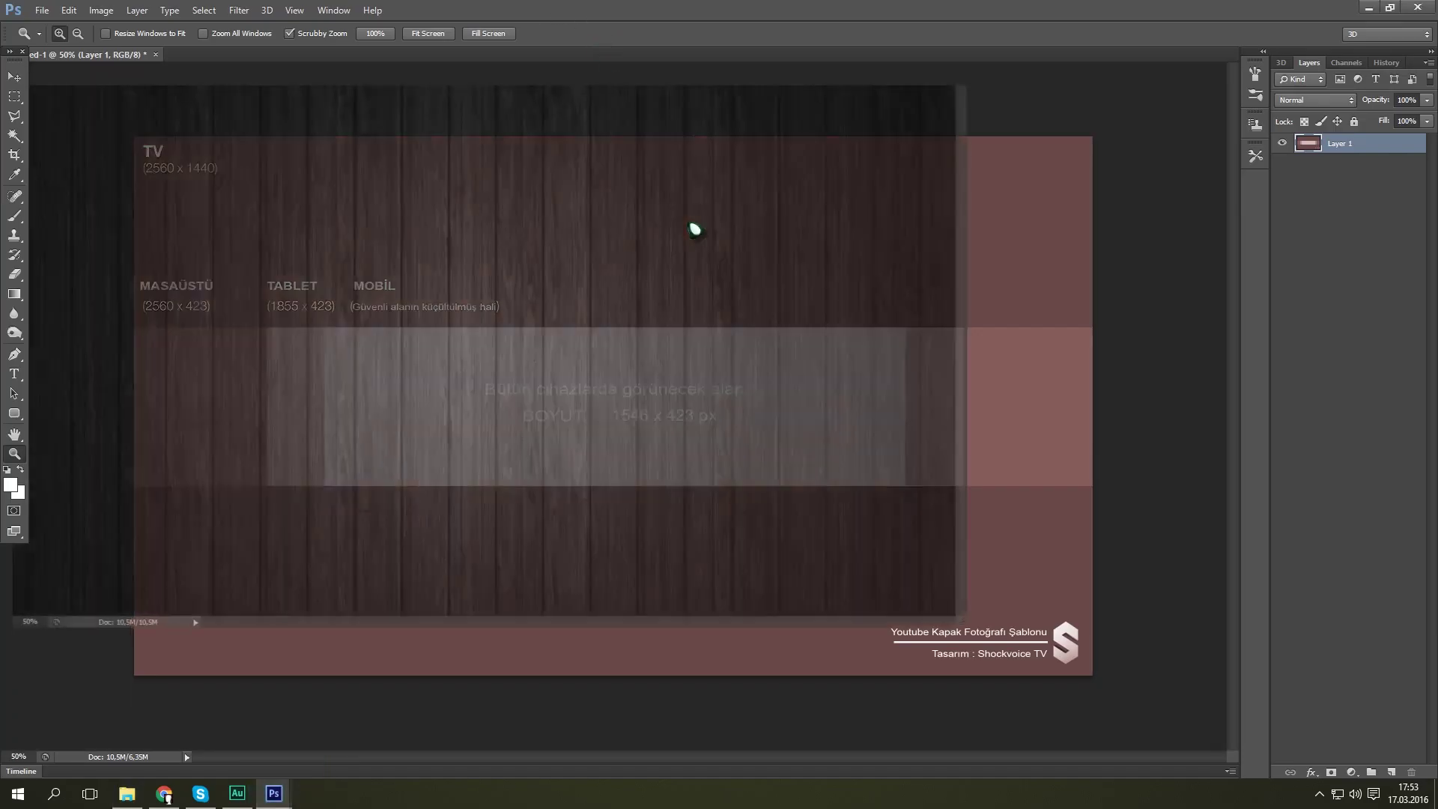
pyautogui.click(14, 76)
pyautogui.moveTo(686, 328); pyautogui.dragTo(1018, 405)
pyautogui.click(955, 69)
pyautogui.moveTo(650, 378); pyautogui.dragTo(454, 358)
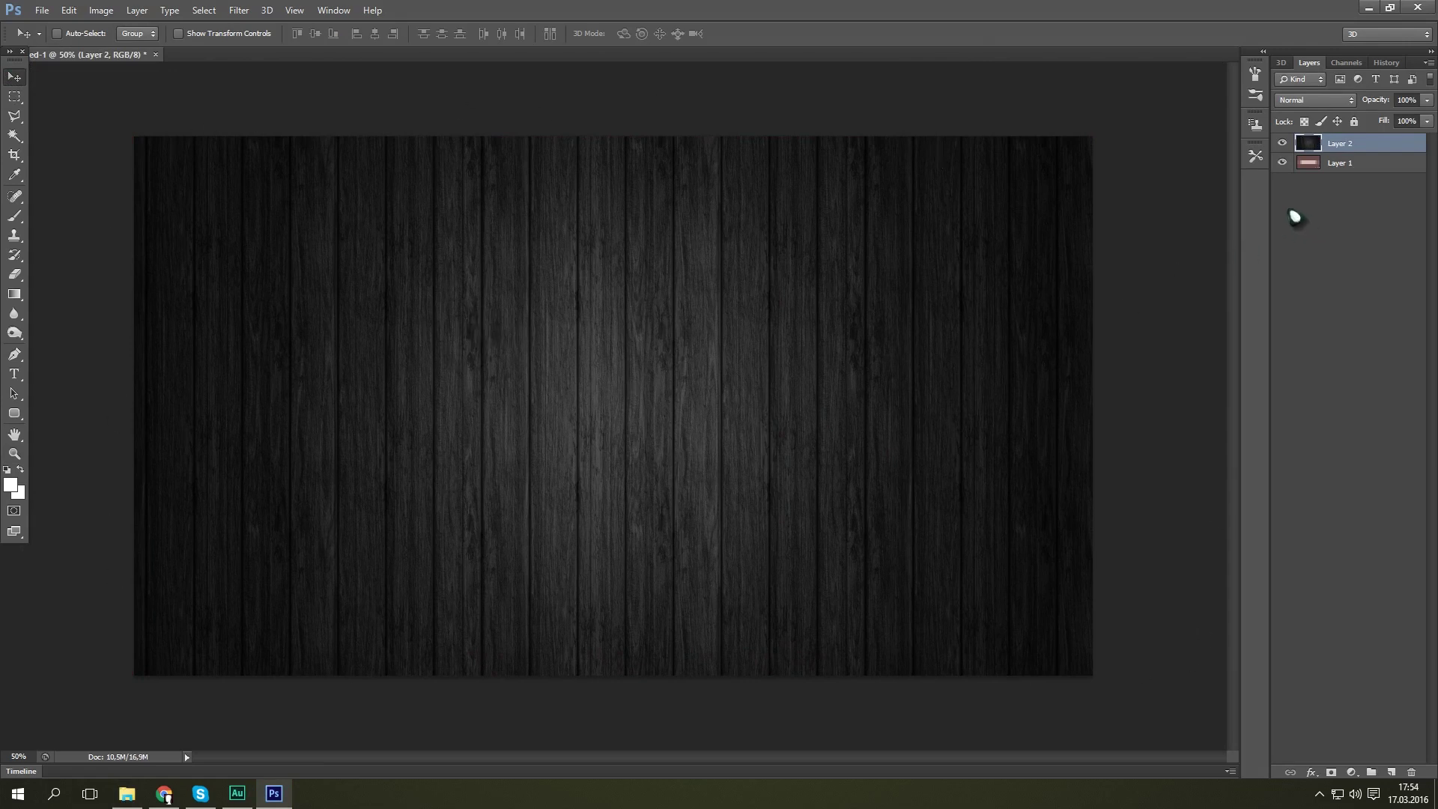
# - Lower the wood layer's opacity to 48% through its Blending Options so the template shows through
pyautogui.rightClick(1317, 146)
pyautogui.click(1311, 150)
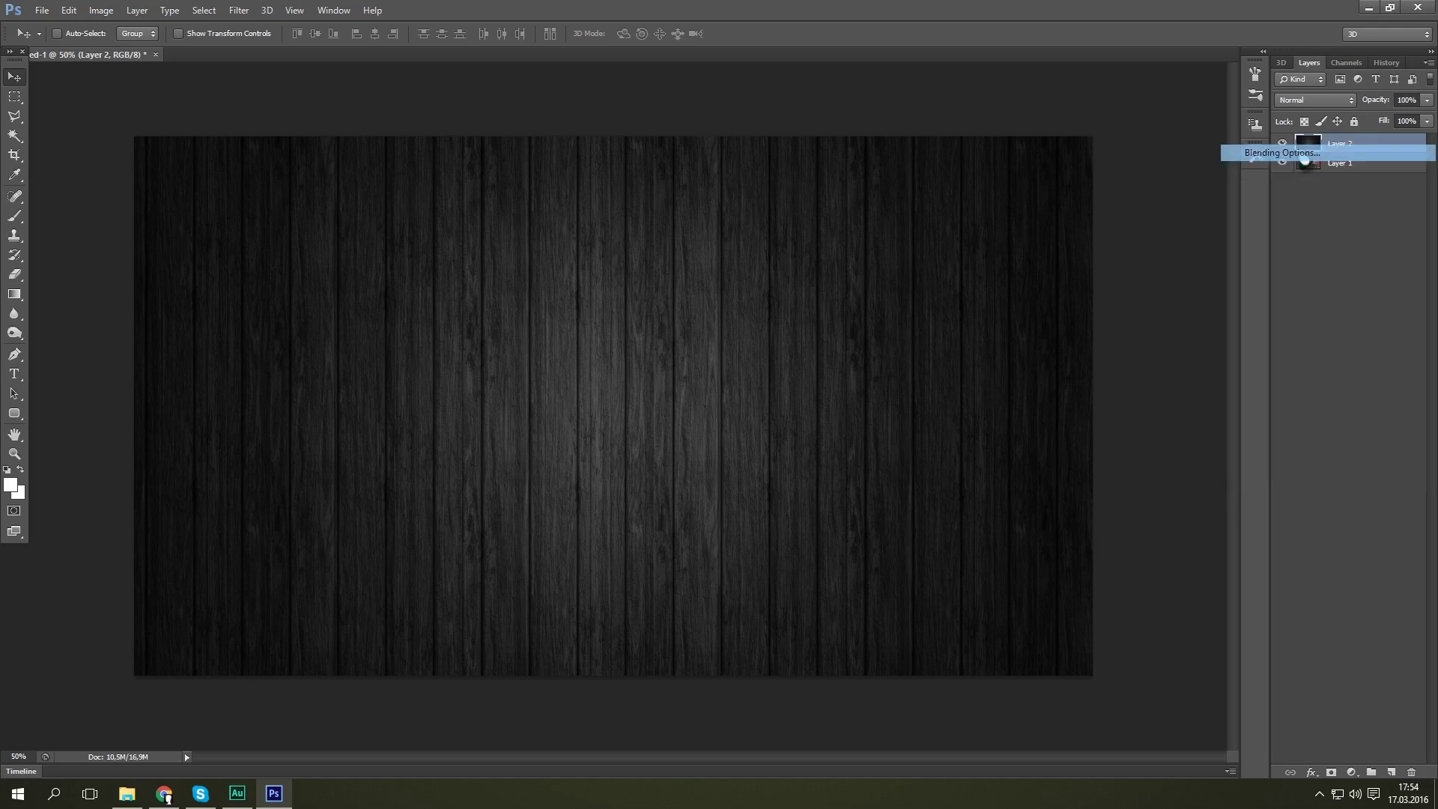
pyautogui.moveTo(1120, 192); pyautogui.dragTo(599, 106)
pyautogui.moveTo(704, 173); pyautogui.dragTo(678, 177)
pyautogui.click(847, 129)
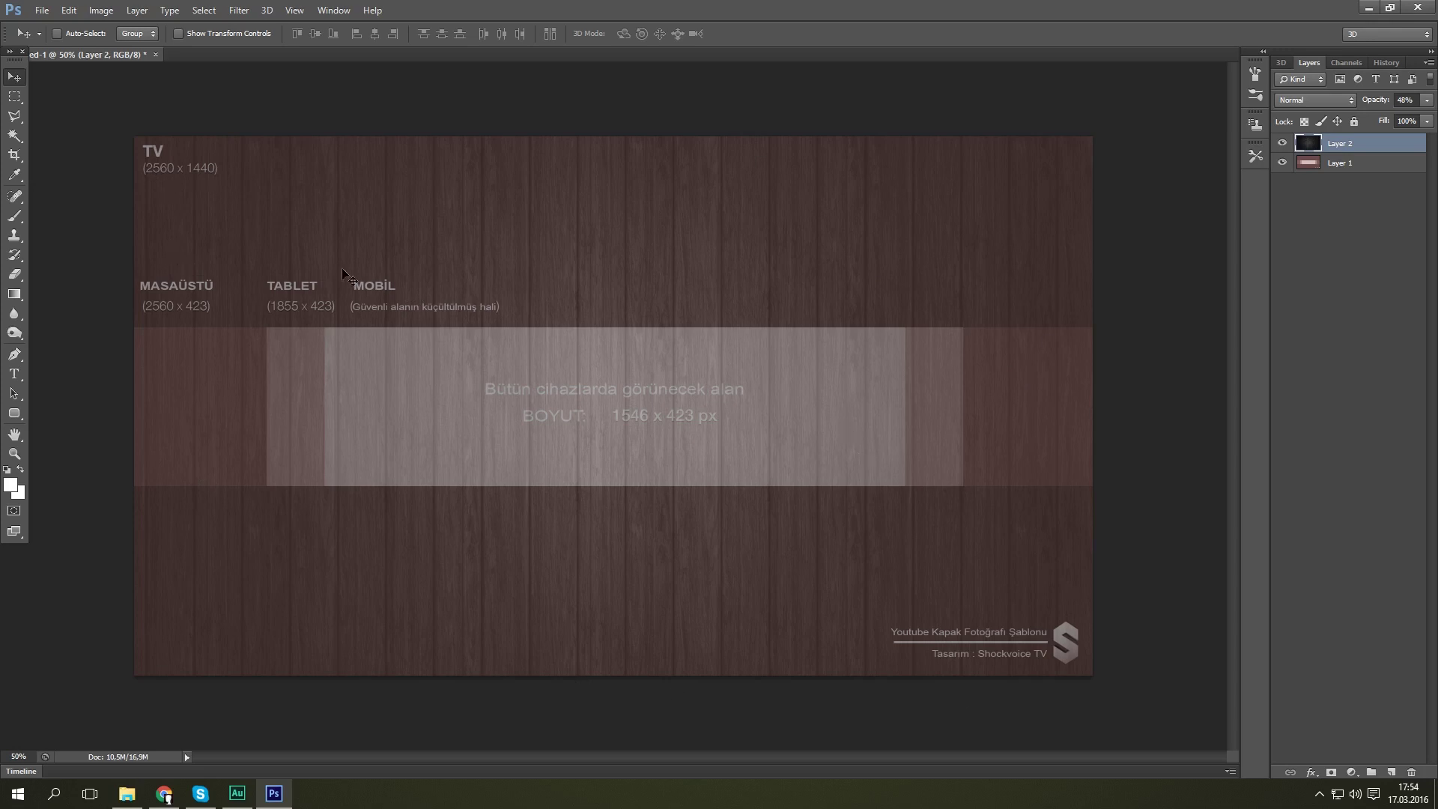
# - Select the full-width 2560 x 423 desktop band on the wood layer, delete its contents and deselect
pyautogui.click(15, 97)
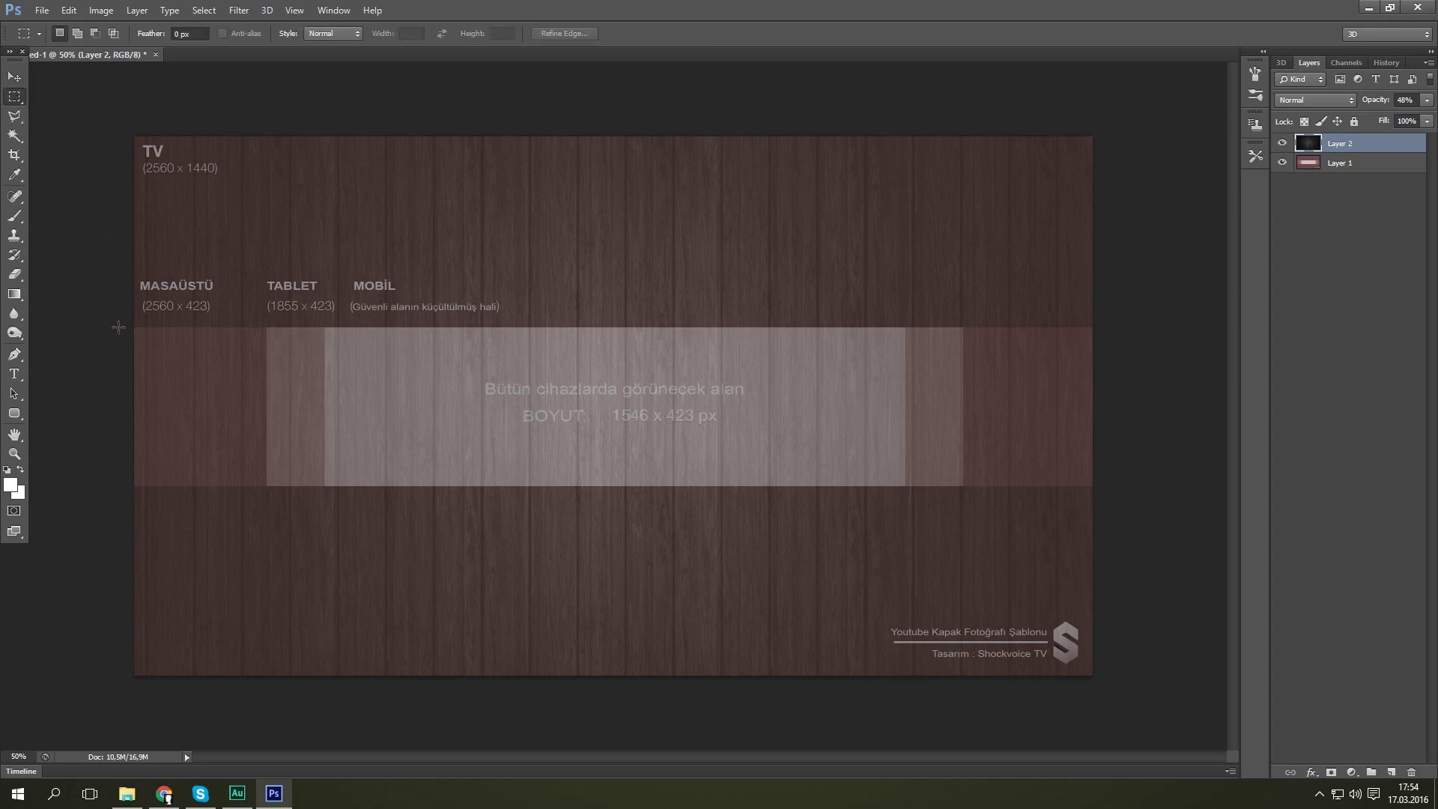
pyautogui.moveTo(135, 327); pyautogui.dragTo(1122, 485)
pyautogui.hotkey('alt', 'BackSpace')
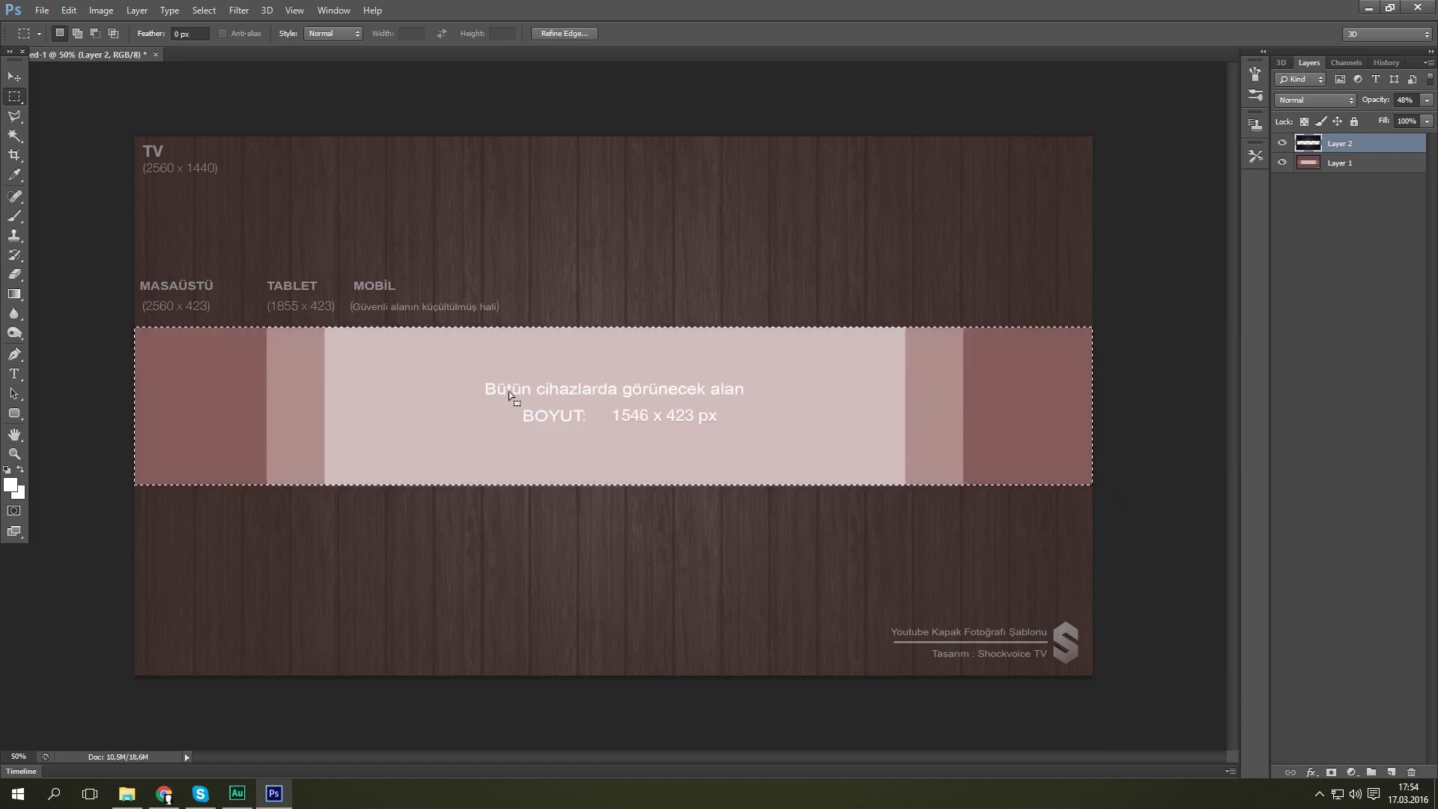
pyautogui.rightClick(312, 362)
pyautogui.click(339, 370)
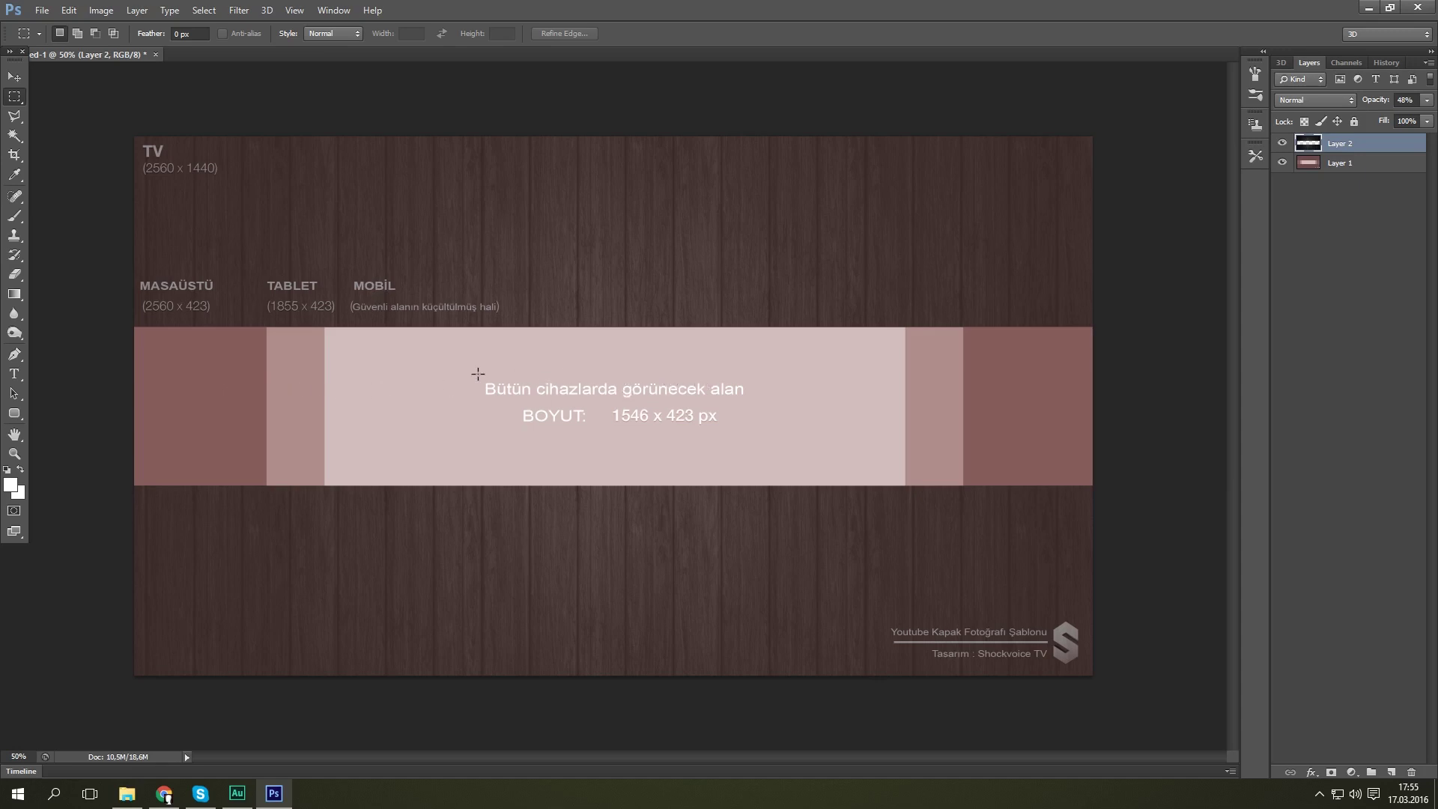
# - Switch to Chrome and examine the banner on the Shockvoice TV YouTube channel page against the Photoshop template
pyautogui.click(164, 793)
pyautogui.click(212, 9)
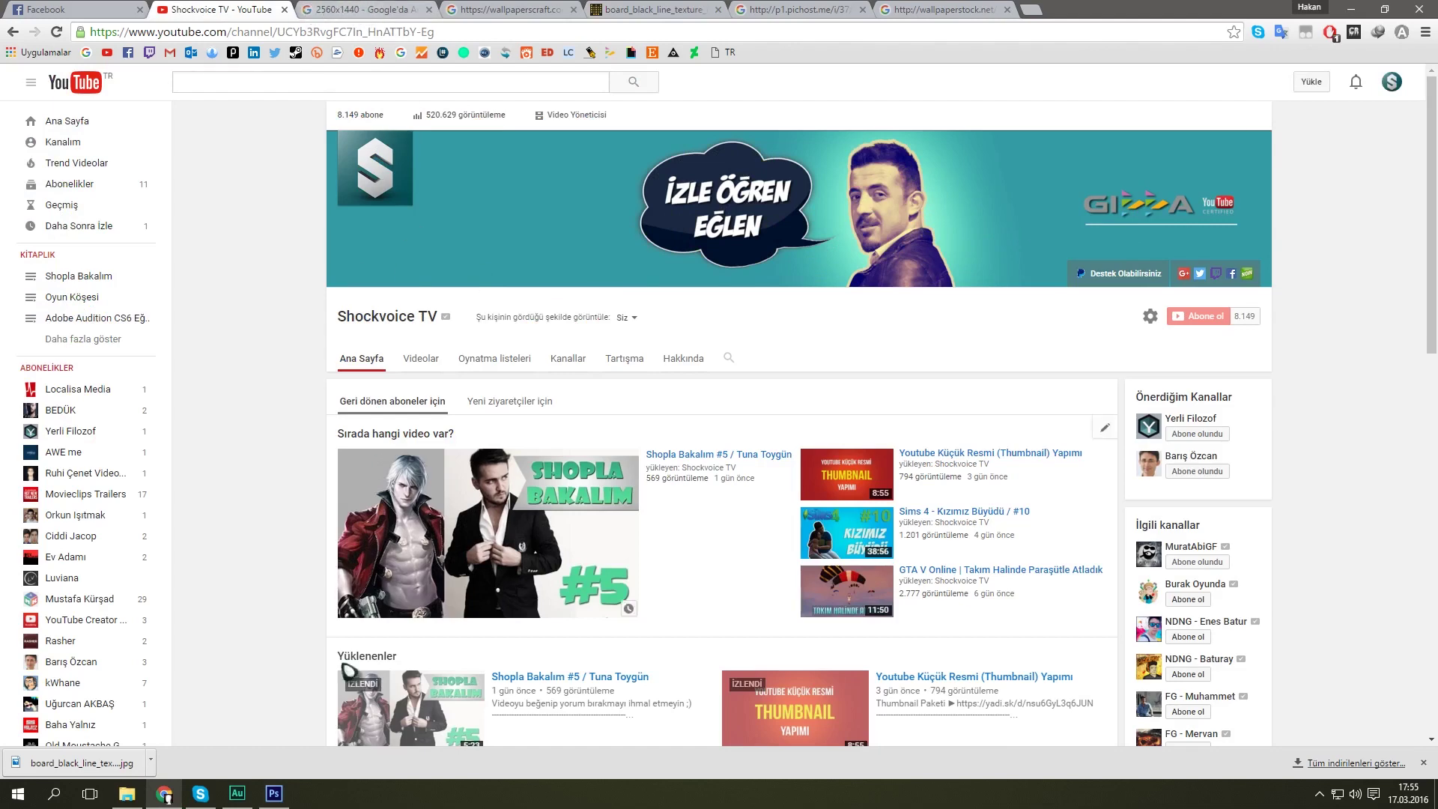
pyautogui.click(274, 794)
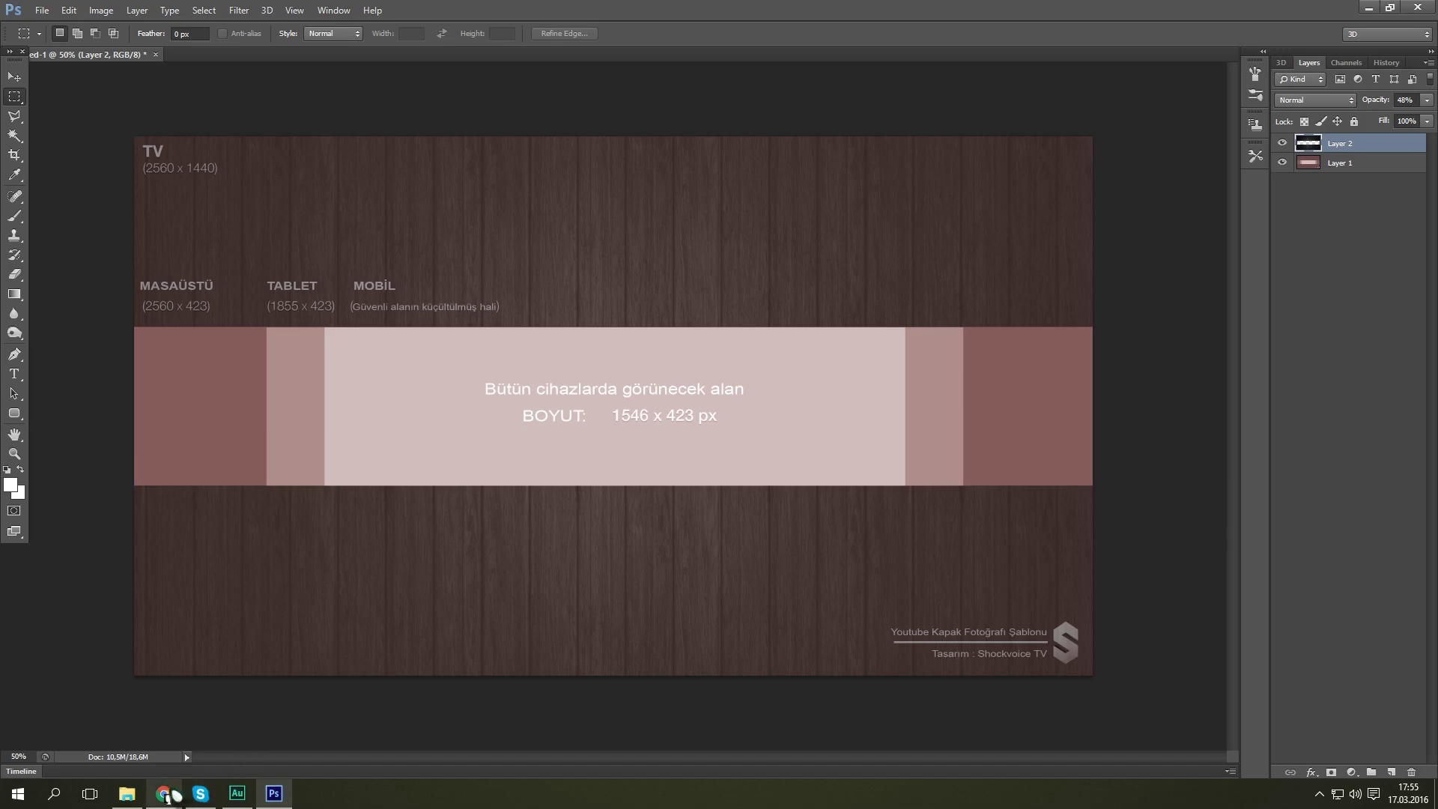
pyautogui.click(164, 793)
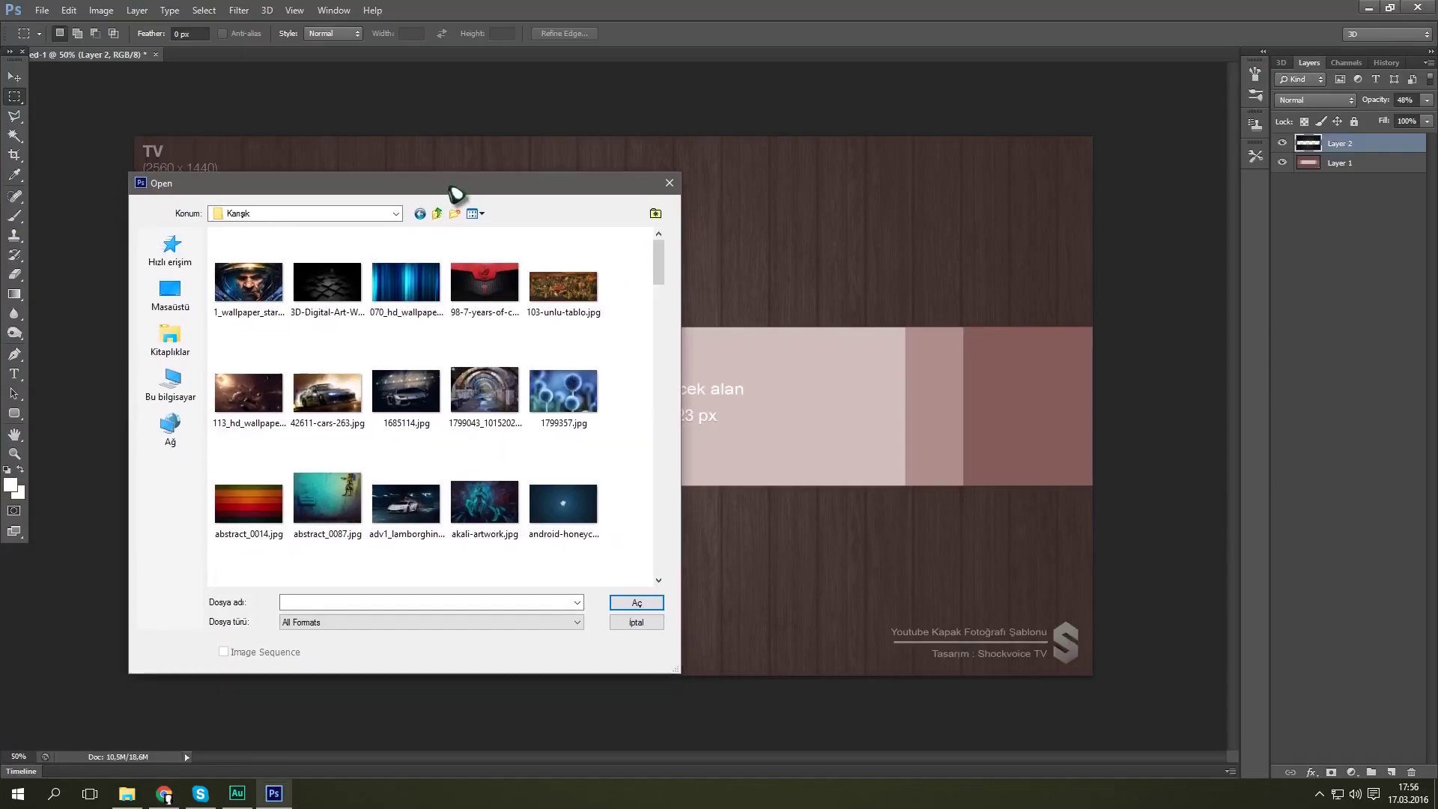
# - Browse the Karışık folder in the Open dialog and open the colorful triangles background image
pyautogui.moveTo(455, 193); pyautogui.dragTo(428, 94)
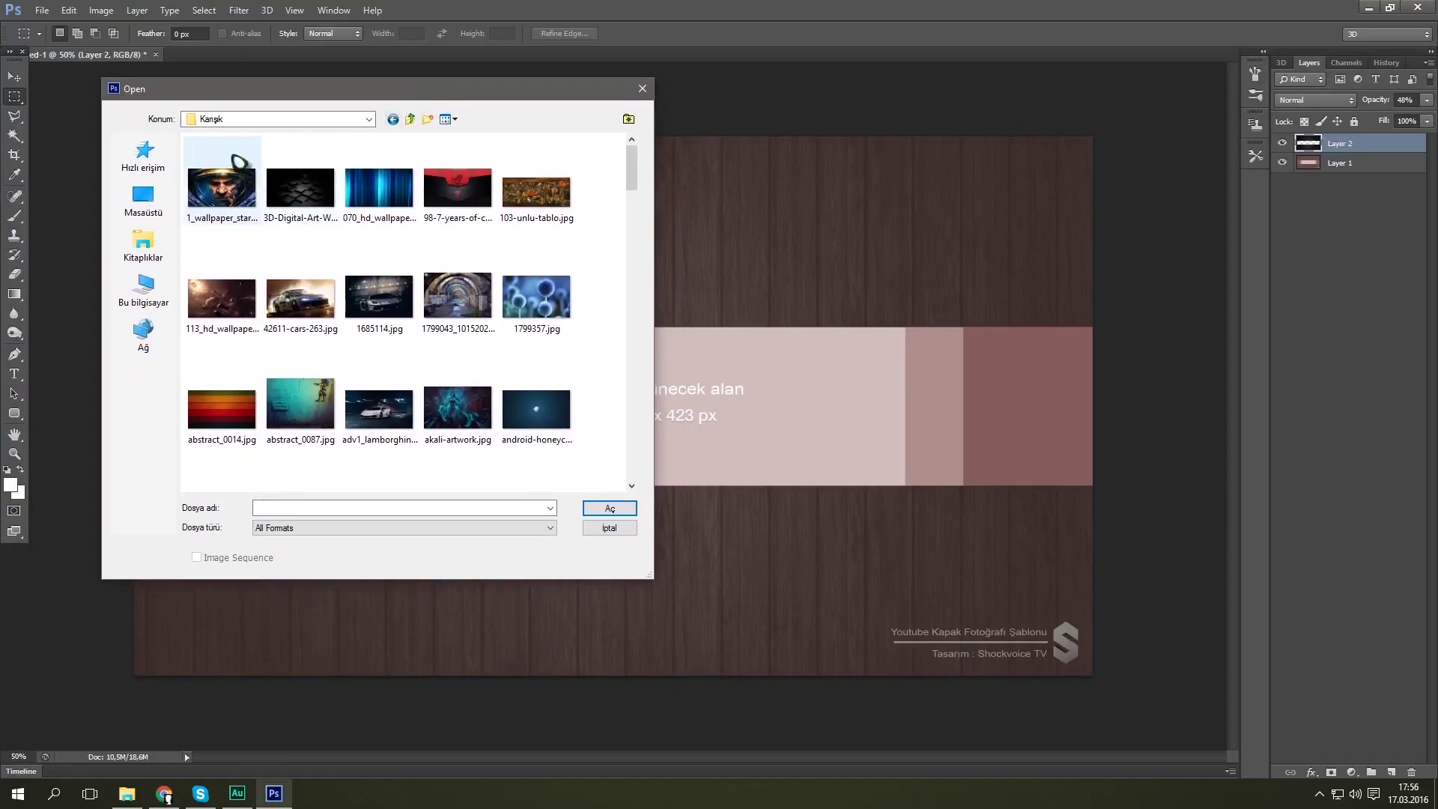
pyautogui.click(379, 296)
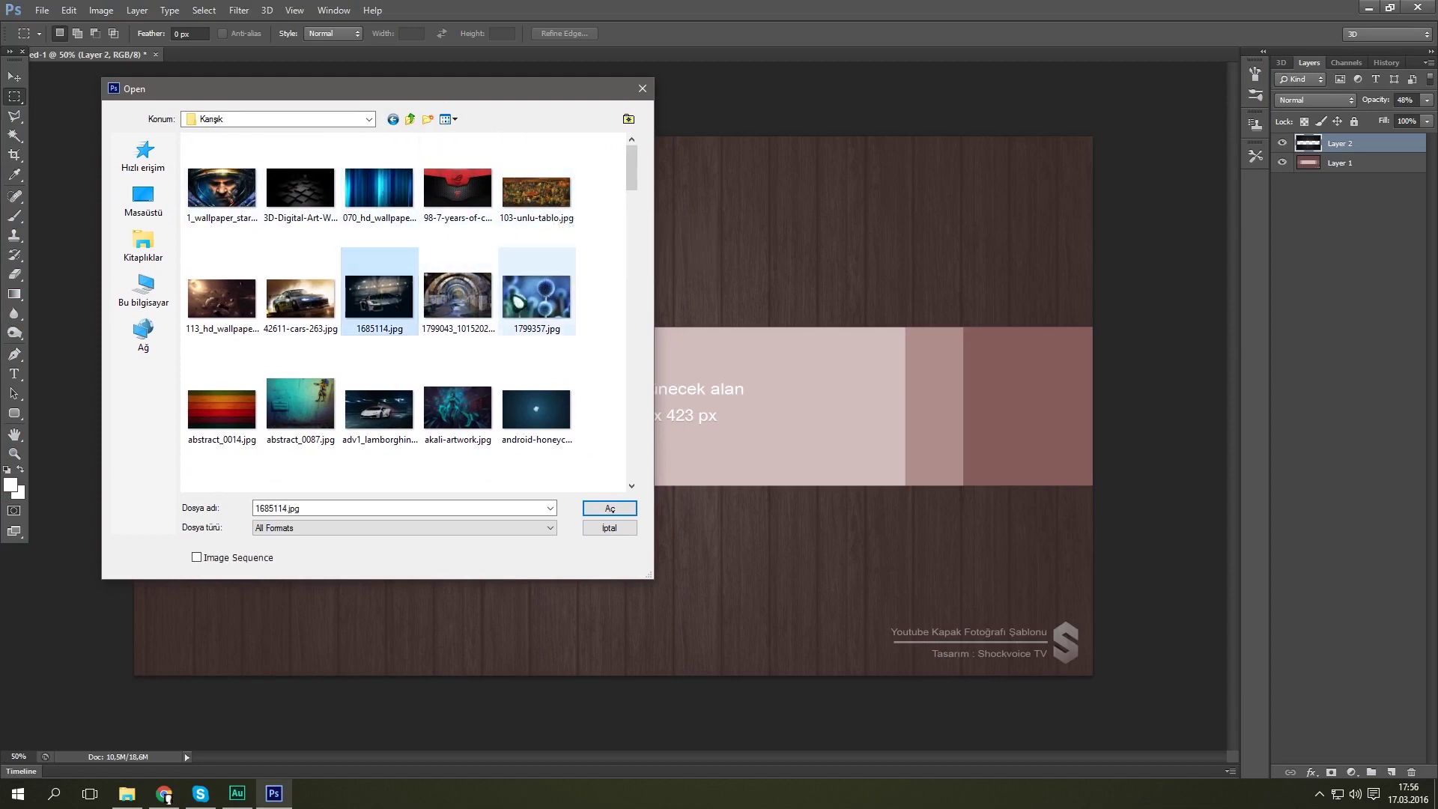
pyautogui.scroll(-3, 550, 300)
pyautogui.scroll(-3, 551, 300)
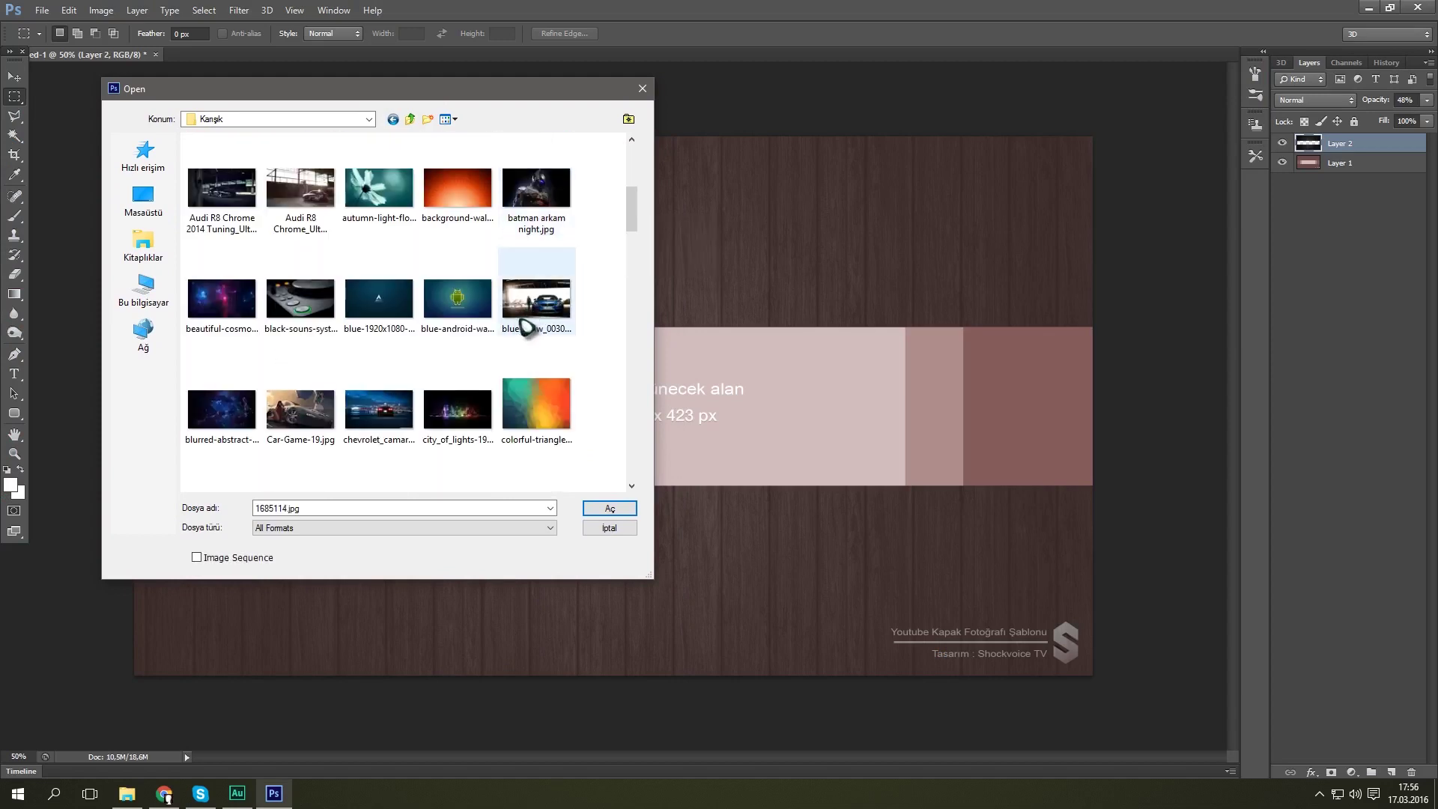
pyautogui.moveTo(528, 88); pyautogui.dragTo(424, 108)
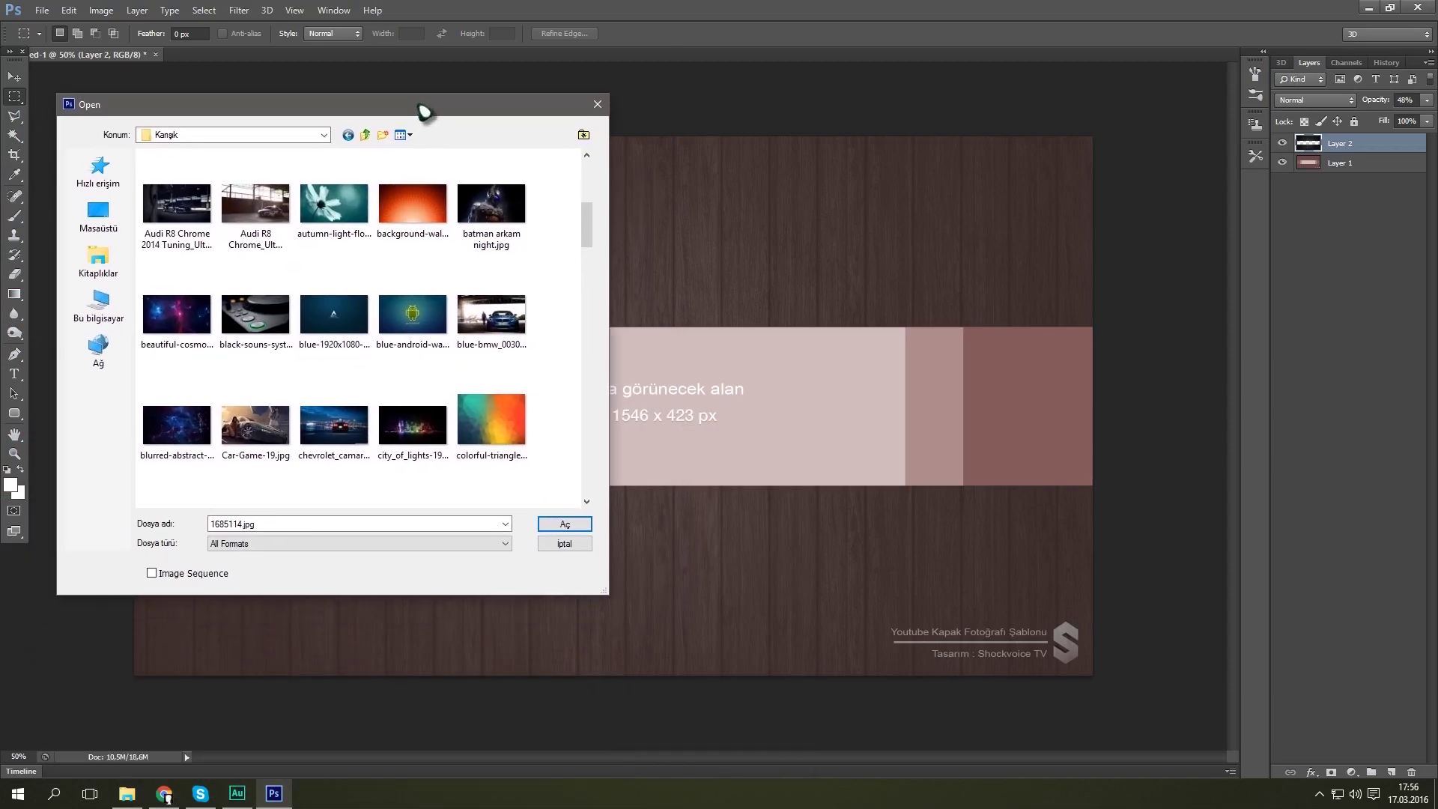
pyautogui.doubleClick(491, 419)
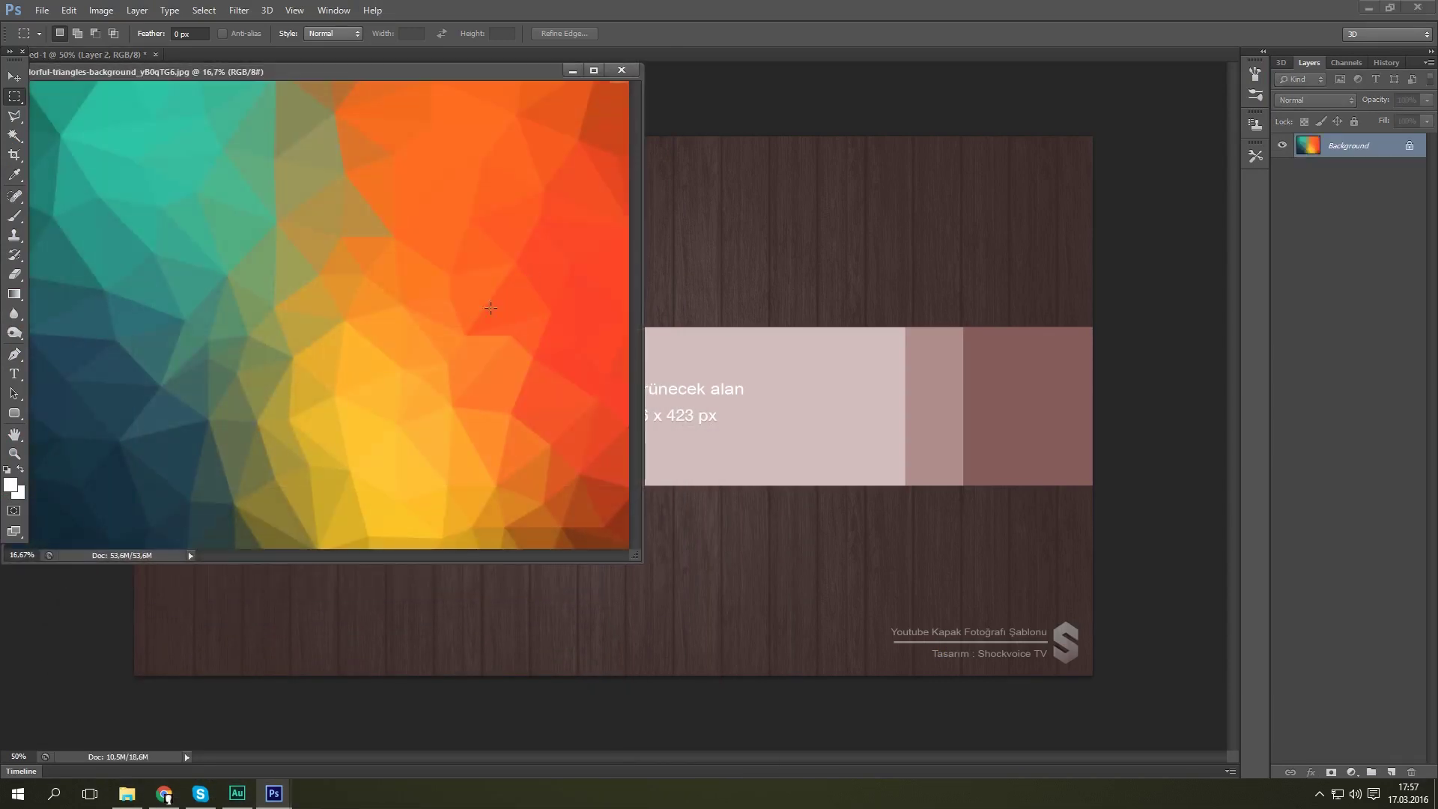
# - Copy the colorful triangles image onto the banner template as a layer, close its source window and position it over the canvas
pyautogui.click(12, 78)
pyautogui.moveTo(468, 312); pyautogui.dragTo(830, 186)
pyautogui.moveTo(836, 268); pyautogui.dragTo(667, 472)
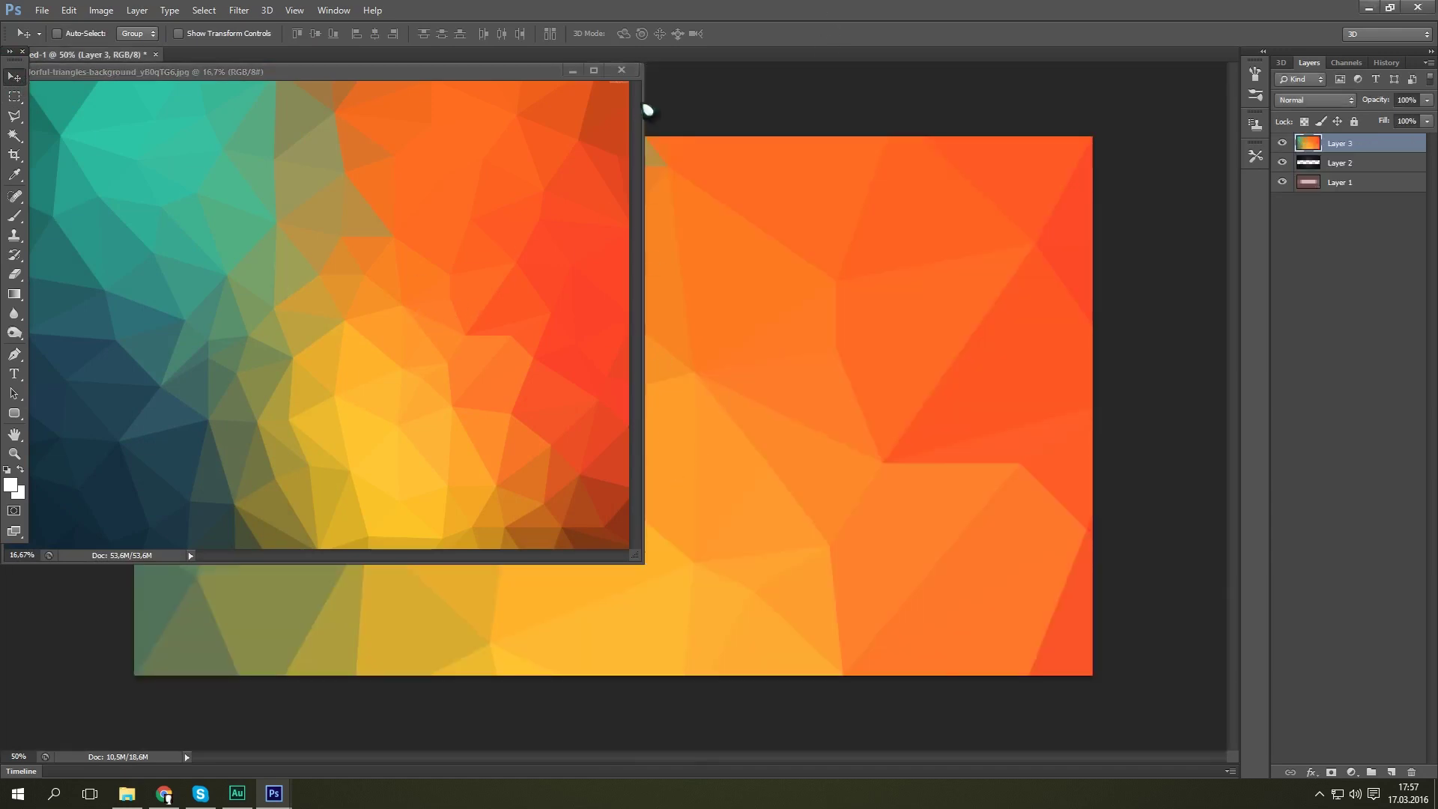
pyautogui.moveTo(645, 109); pyautogui.dragTo(630, 180)
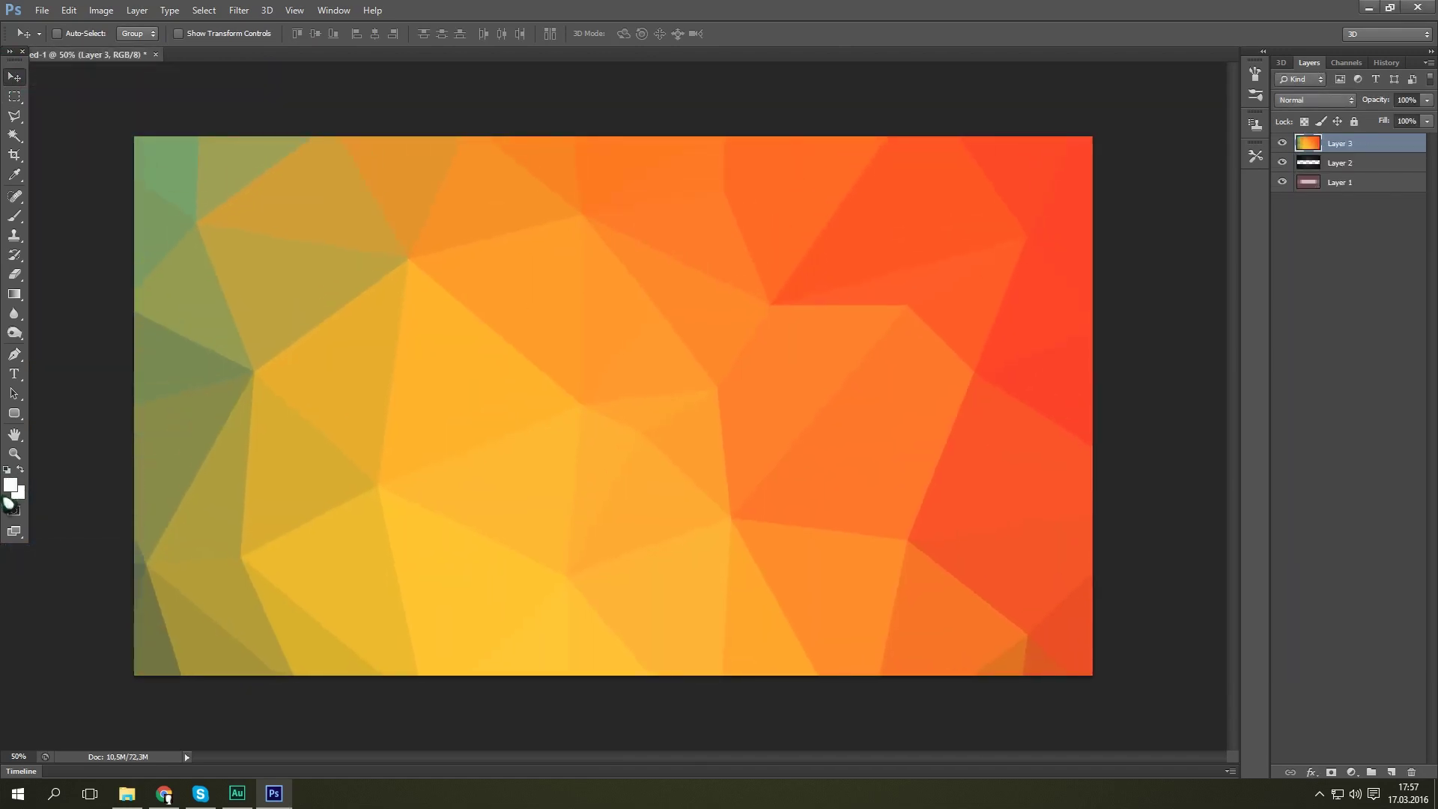
# - Transform the colorful triangles layer to about 54.3% width and 35.25% height, centered to span the full canvas width
pyautogui.click(15, 454)
pyautogui.rightClick(485, 303)
pyautogui.click(549, 395)
pyautogui.rightClick(490, 308)
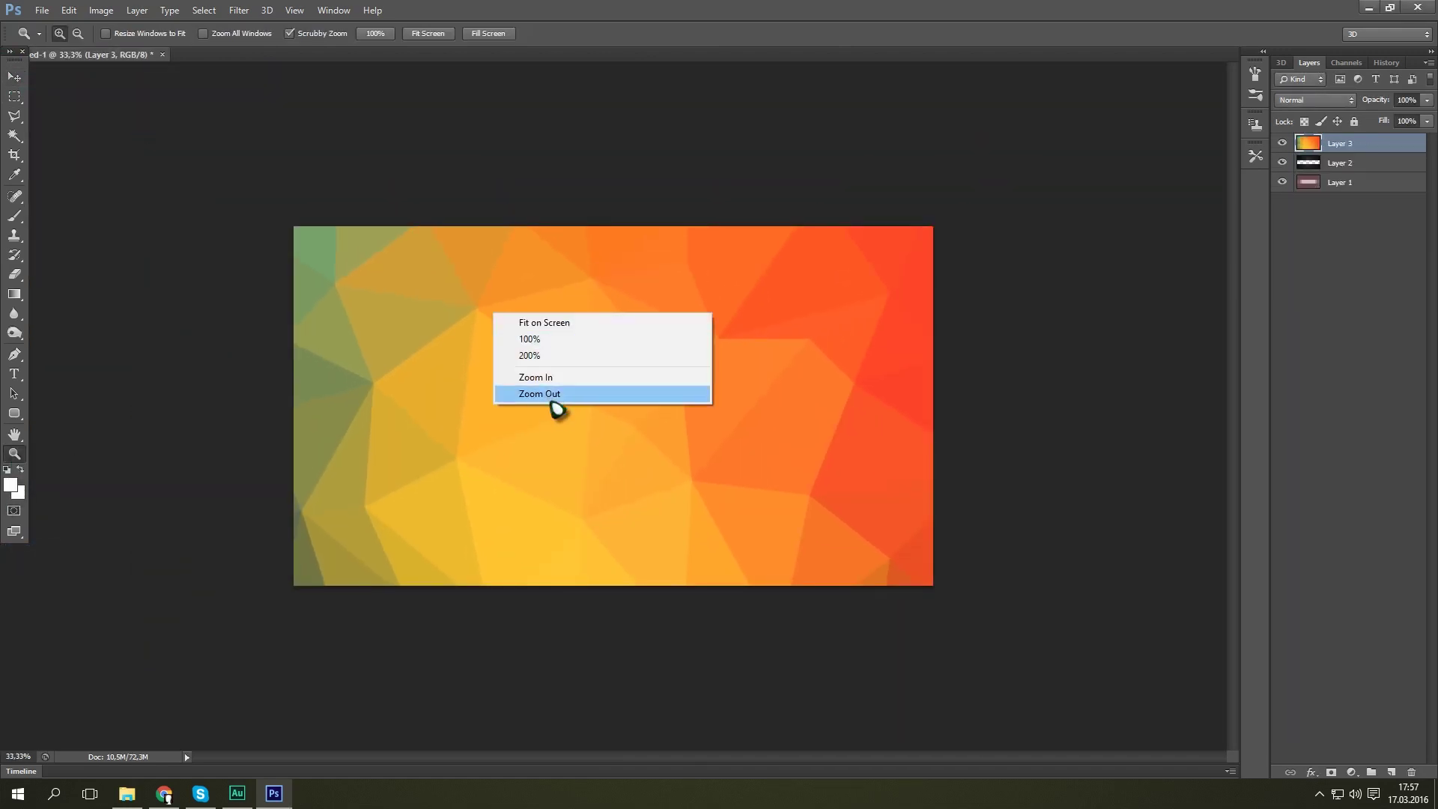
pyautogui.click(554, 397)
pyautogui.hotkey('ctrl', 't')
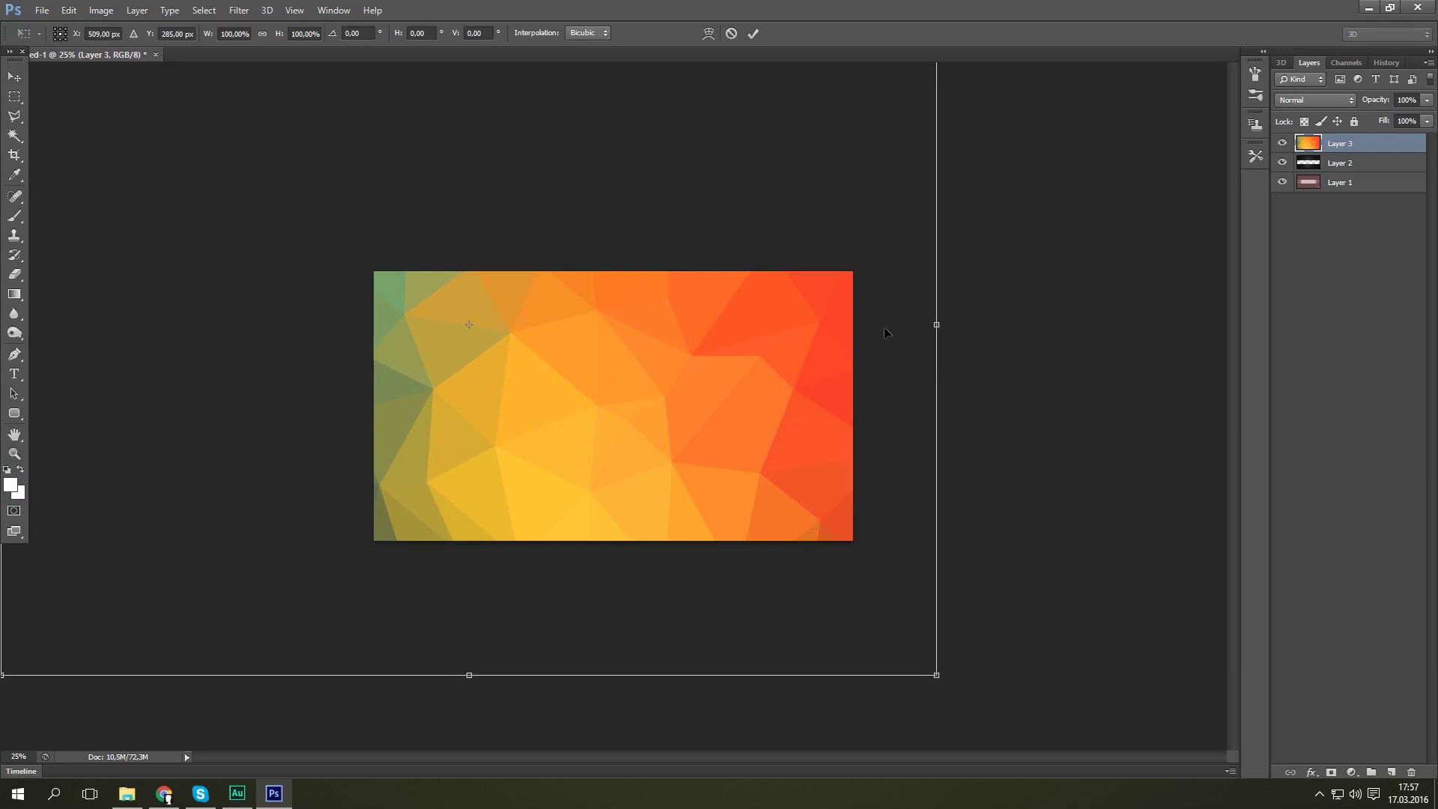
pyautogui.moveTo(936, 675); pyautogui.dragTo(704, 501)
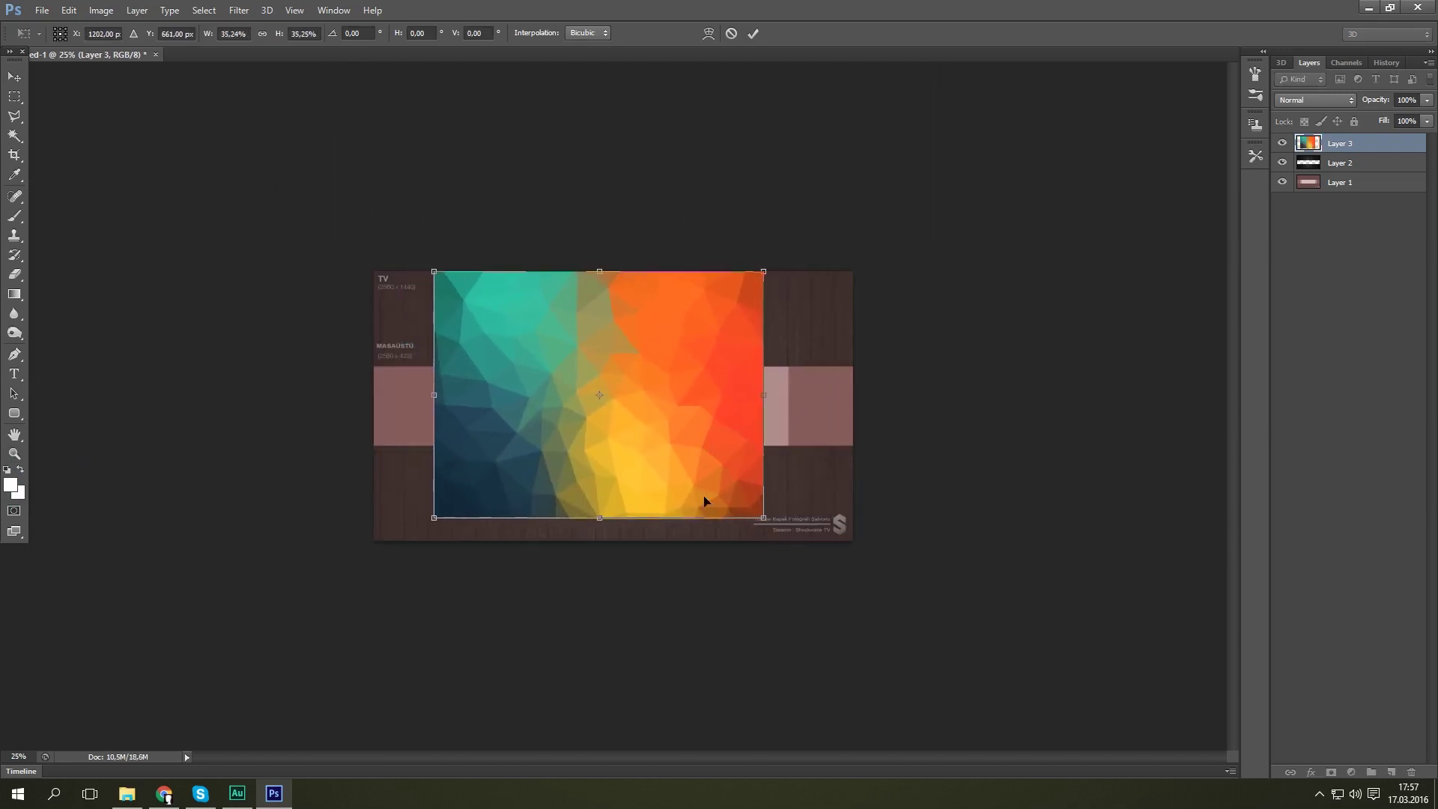
pyautogui.moveTo(767, 392); pyautogui.dragTo(882, 395)
pyautogui.moveTo(438, 395); pyautogui.dragTo(374, 394)
pyautogui.moveTo(603, 454); pyautogui.dragTo(589, 467)
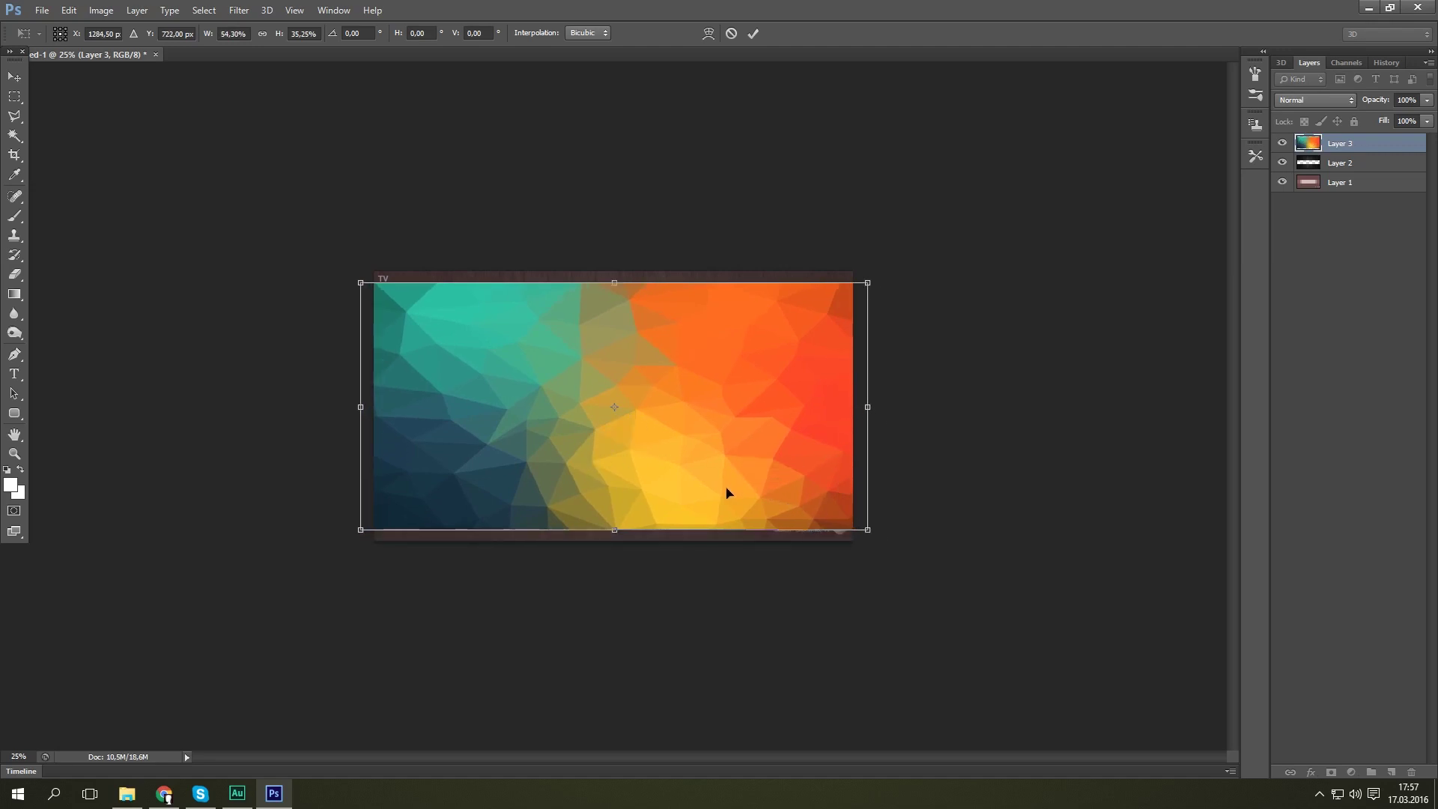
pyautogui.press('z')
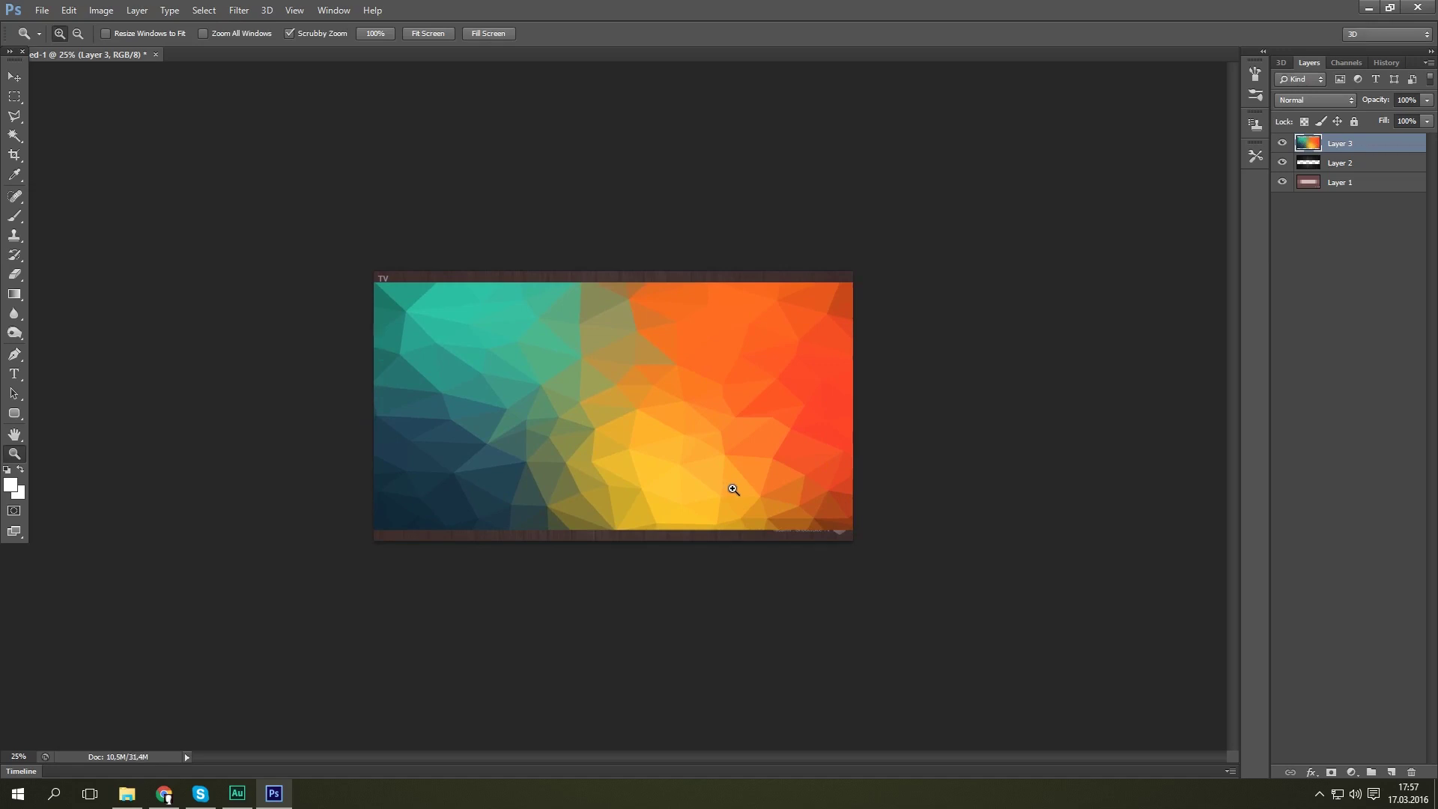
# - Lower the triangles layer's opacity to 55% in its blending options
pyautogui.rightClick(1311, 147)
pyautogui.click(1313, 149)
pyautogui.moveTo(704, 171)
pyautogui.mouseDown()
pyautogui.moveTo(642, 171)
pyautogui.moveTo(680, 178)
pyautogui.mouseUp()
pyautogui.click(846, 129)
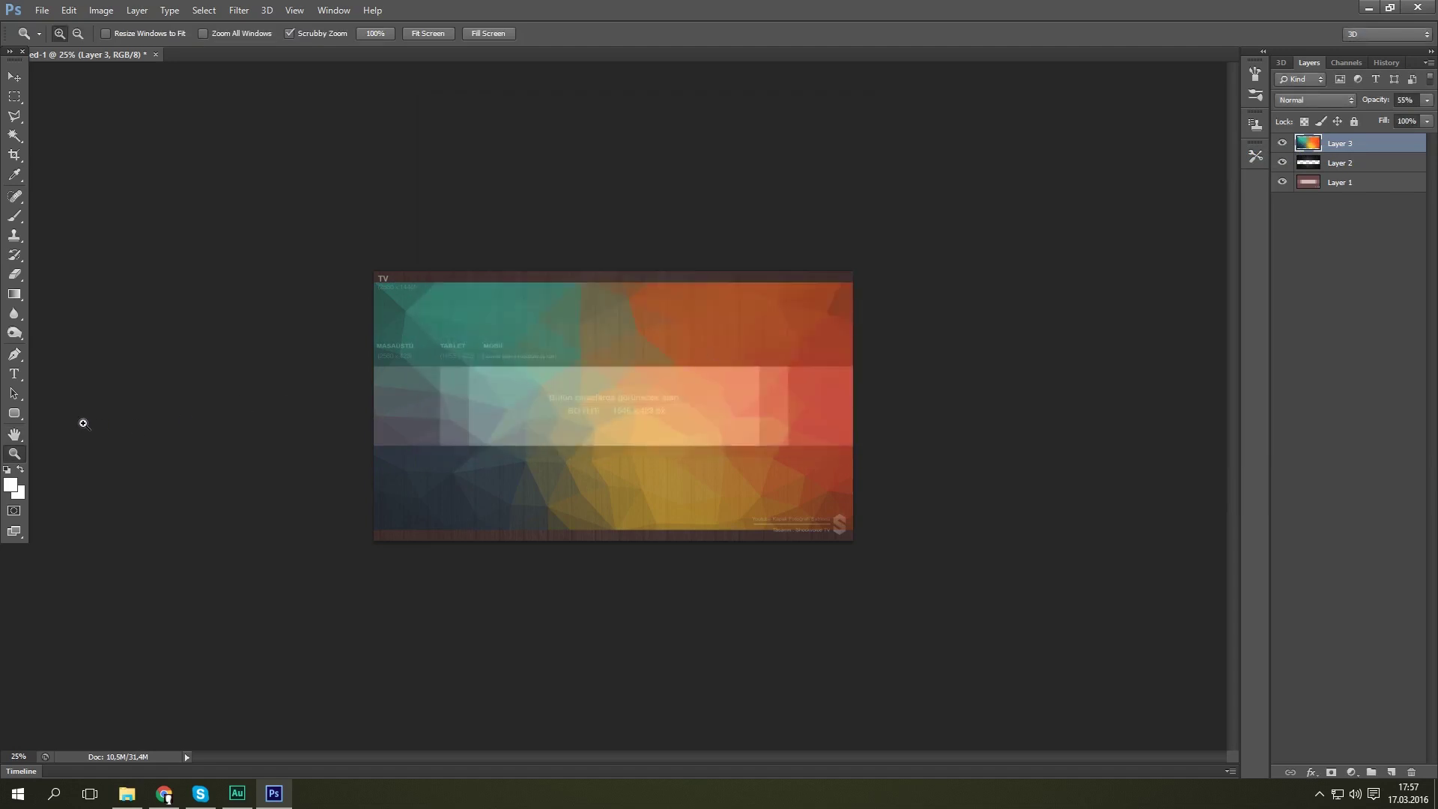
# - Select the full-width area above the desktop band on the triangles layer, delete its contents and deselect
pyautogui.click(396, 454)
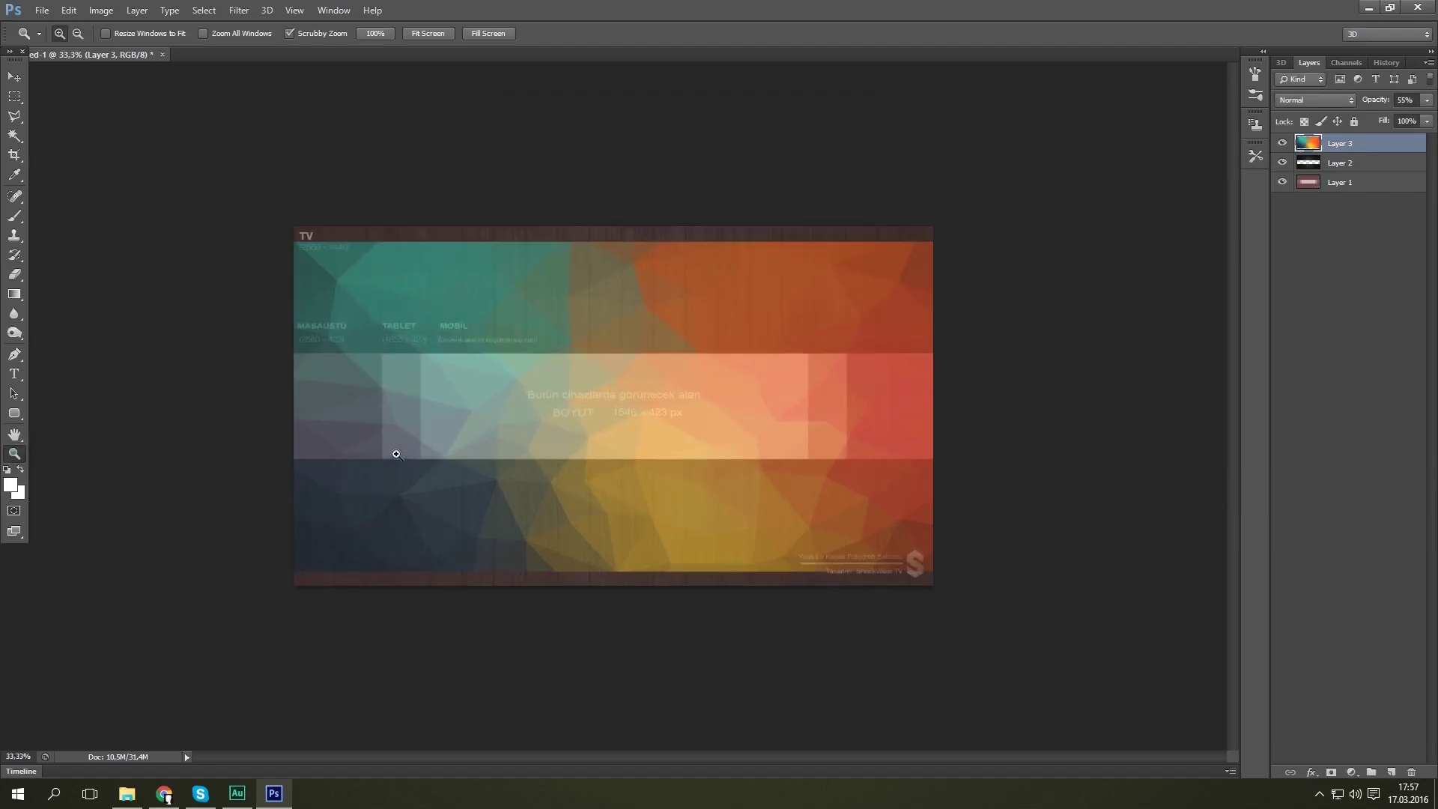
pyautogui.click(14, 96)
pyautogui.moveTo(294, 227); pyautogui.dragTo(956, 352)
pyautogui.press('Delete')
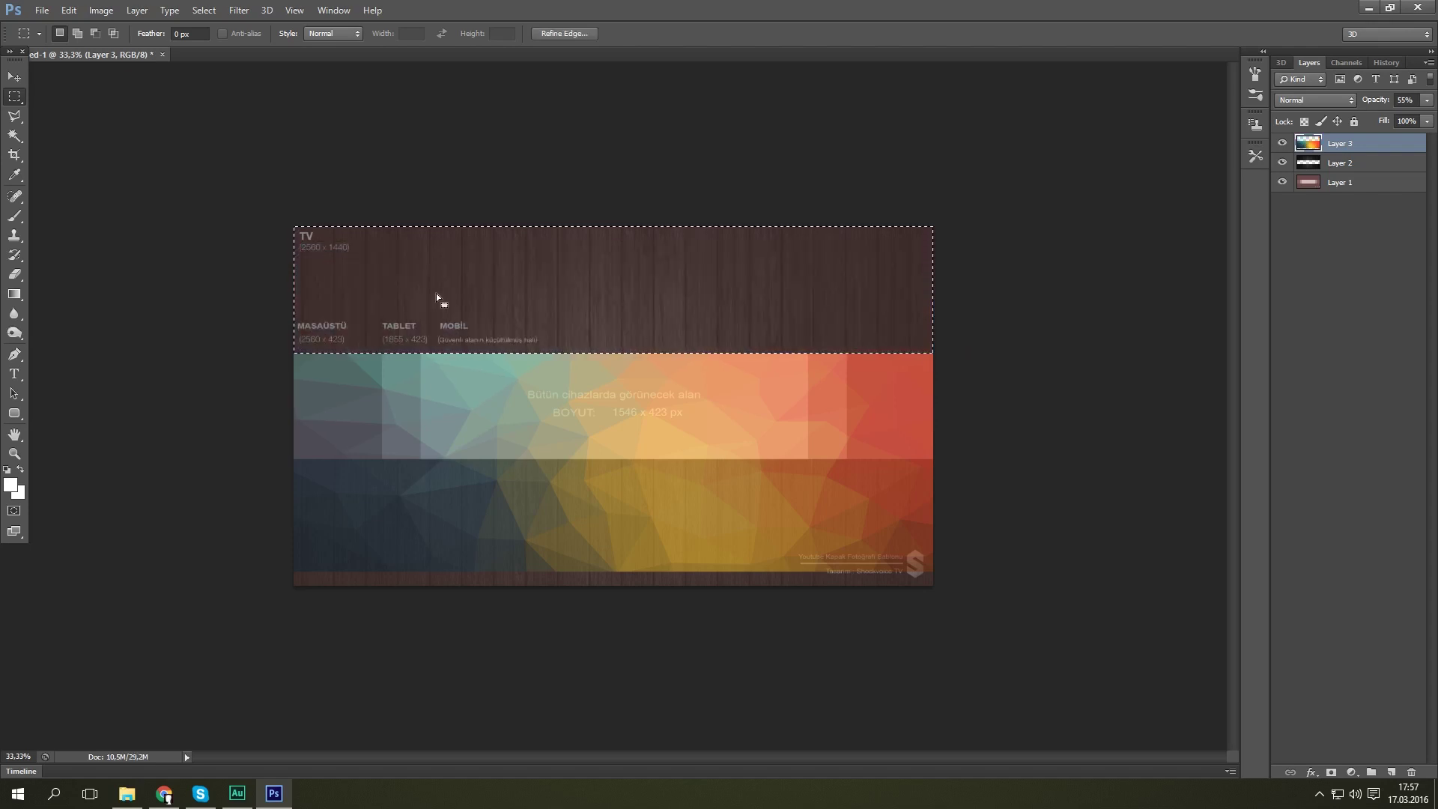
pyautogui.rightClick(437, 298)
pyautogui.click(469, 303)
# - Select the full-width area below the desktop band on the triangles layer, delete its contents and deselect
pyautogui.moveTo(224, 640); pyautogui.dragTo(1012, 459)
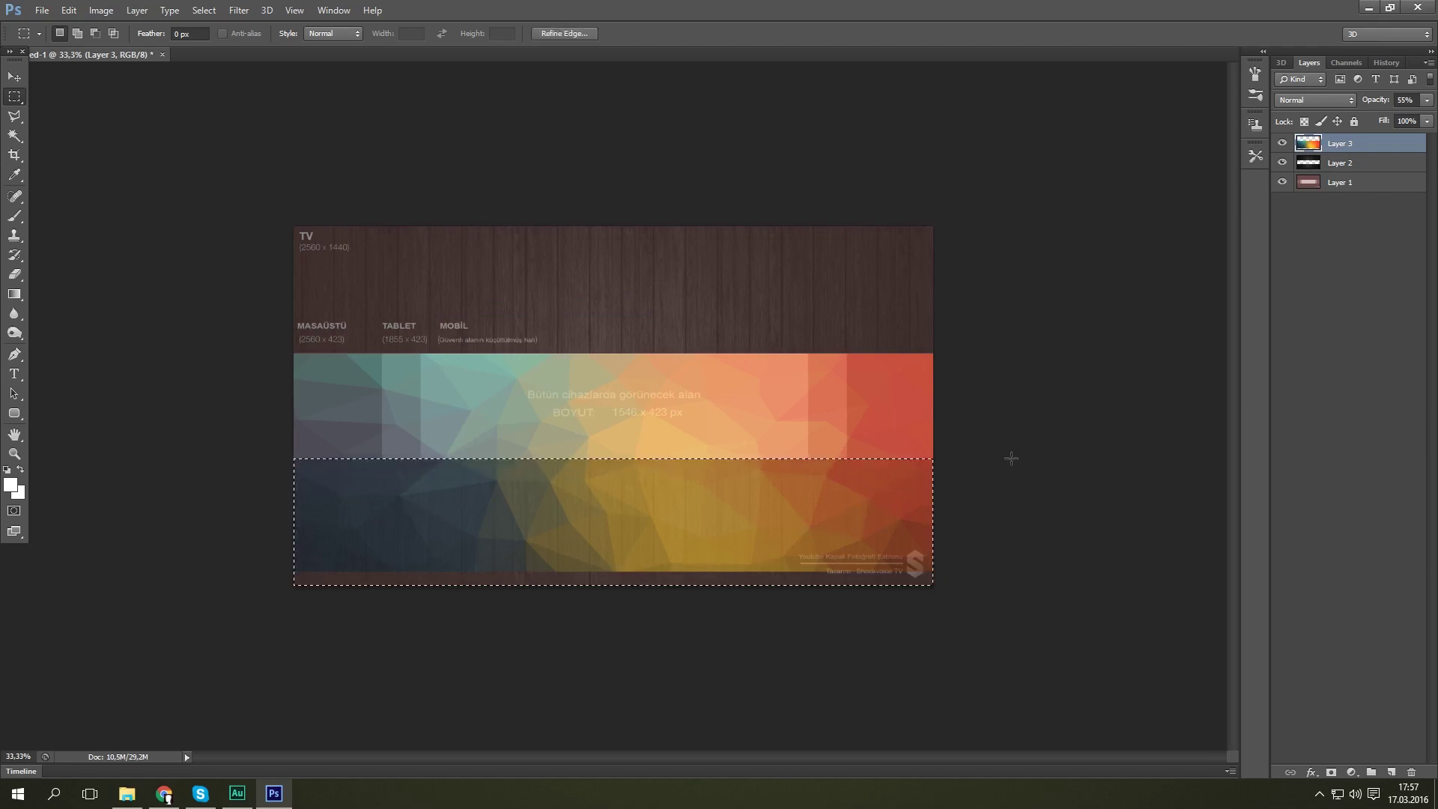
pyautogui.press('Delete')
pyautogui.rightClick(546, 493)
pyautogui.click(587, 184)
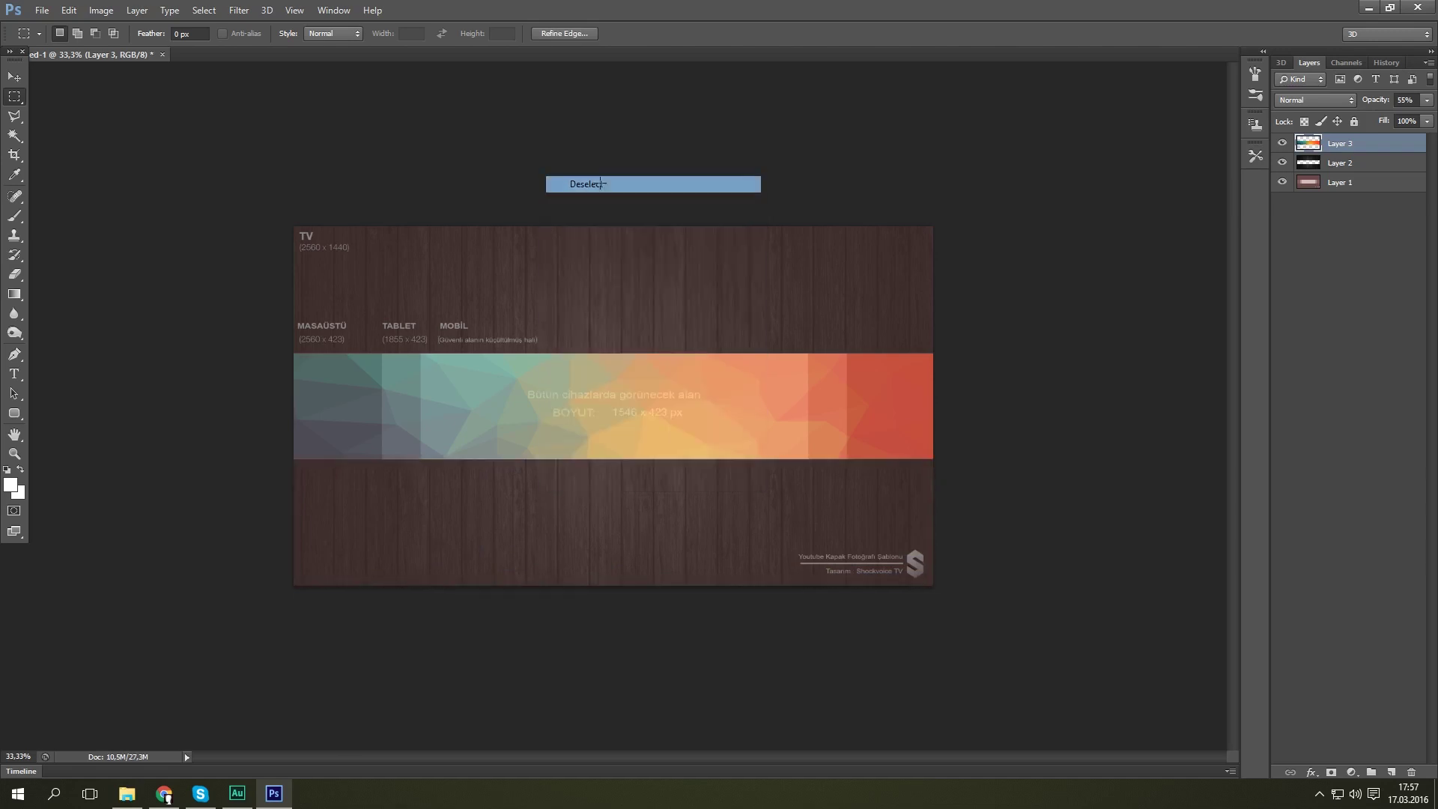
# - Raise the triangles layer's opacity to 100% in its blending options
pyautogui.rightClick(1318, 146)
pyautogui.click(1316, 156)
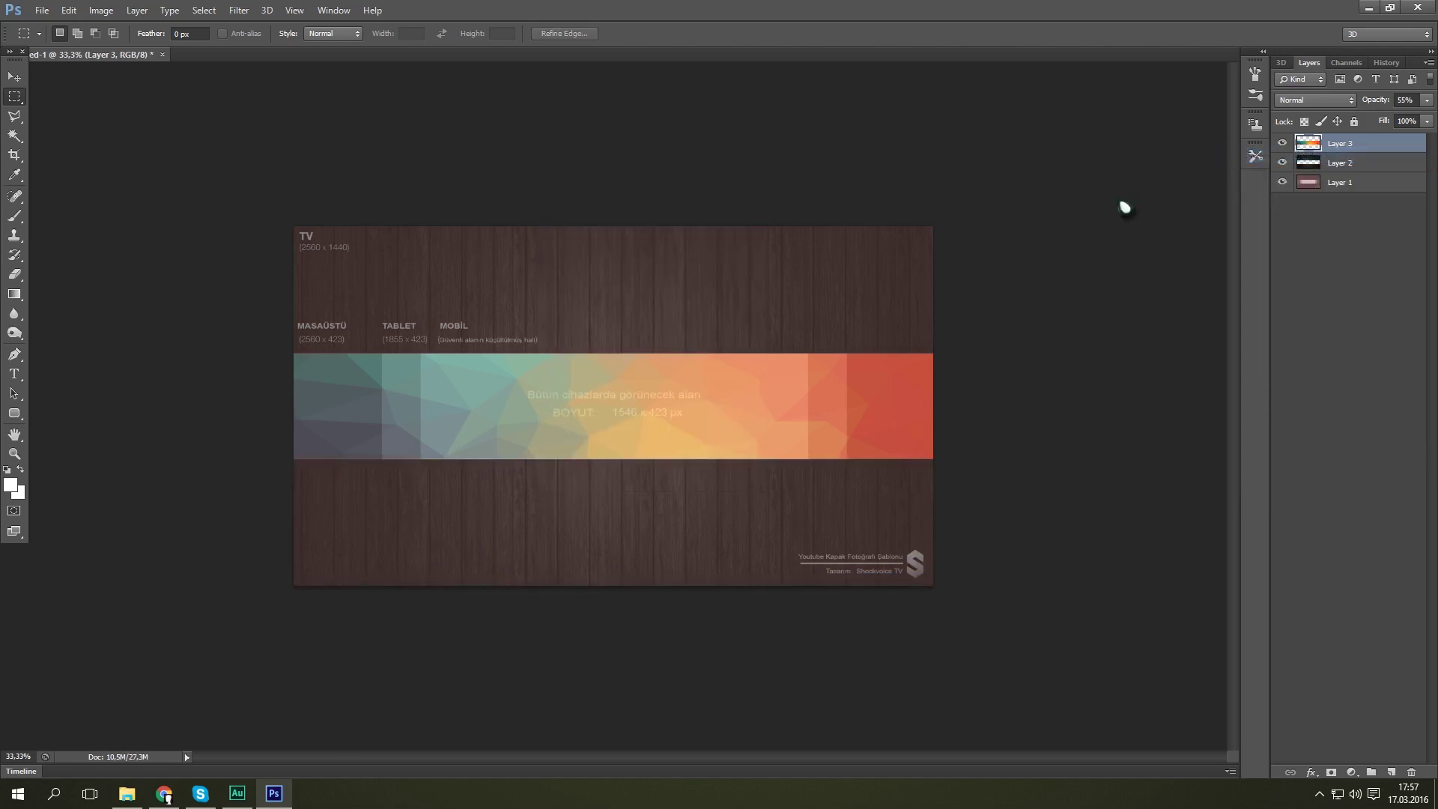
pyautogui.moveTo(676, 172); pyautogui.dragTo(723, 174)
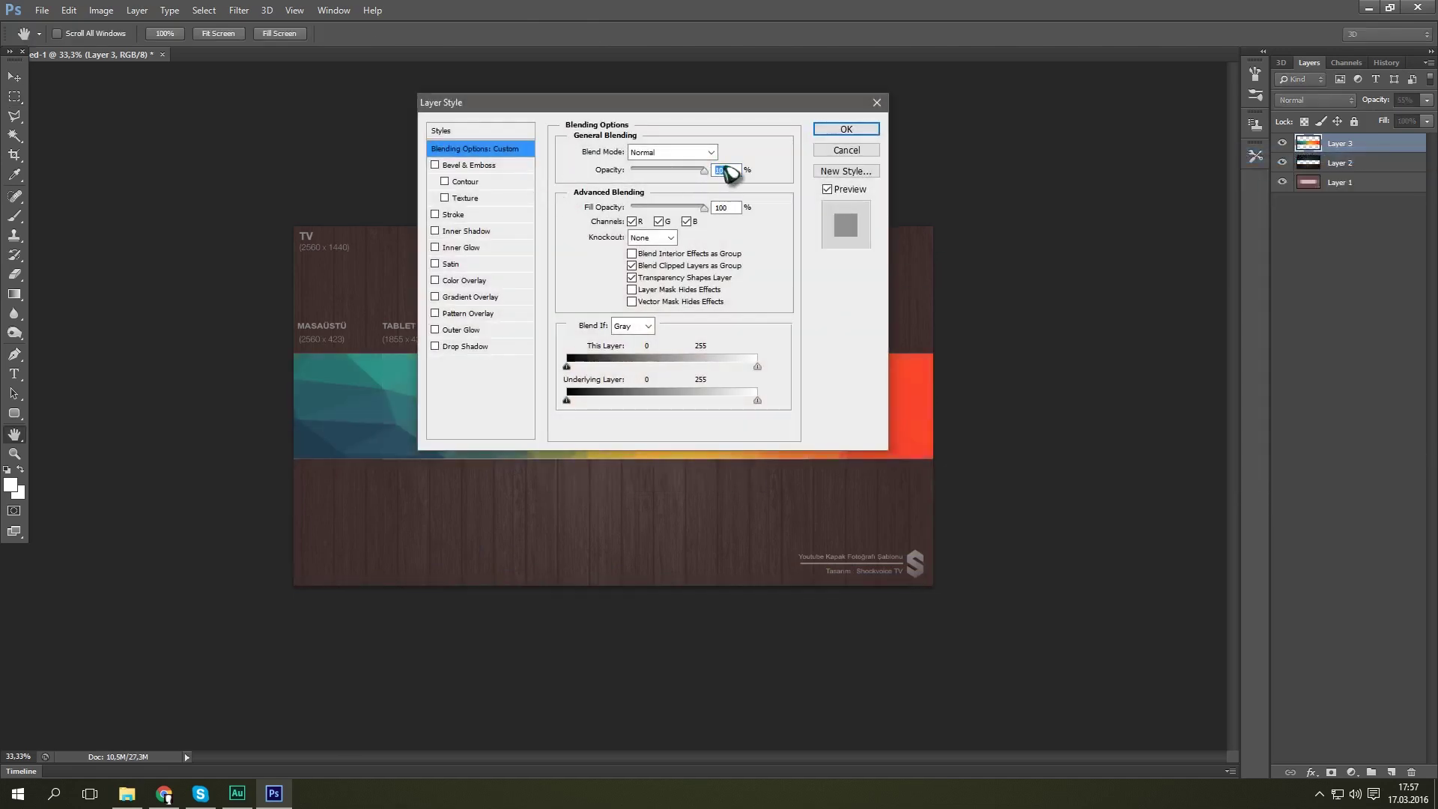
pyautogui.click(846, 130)
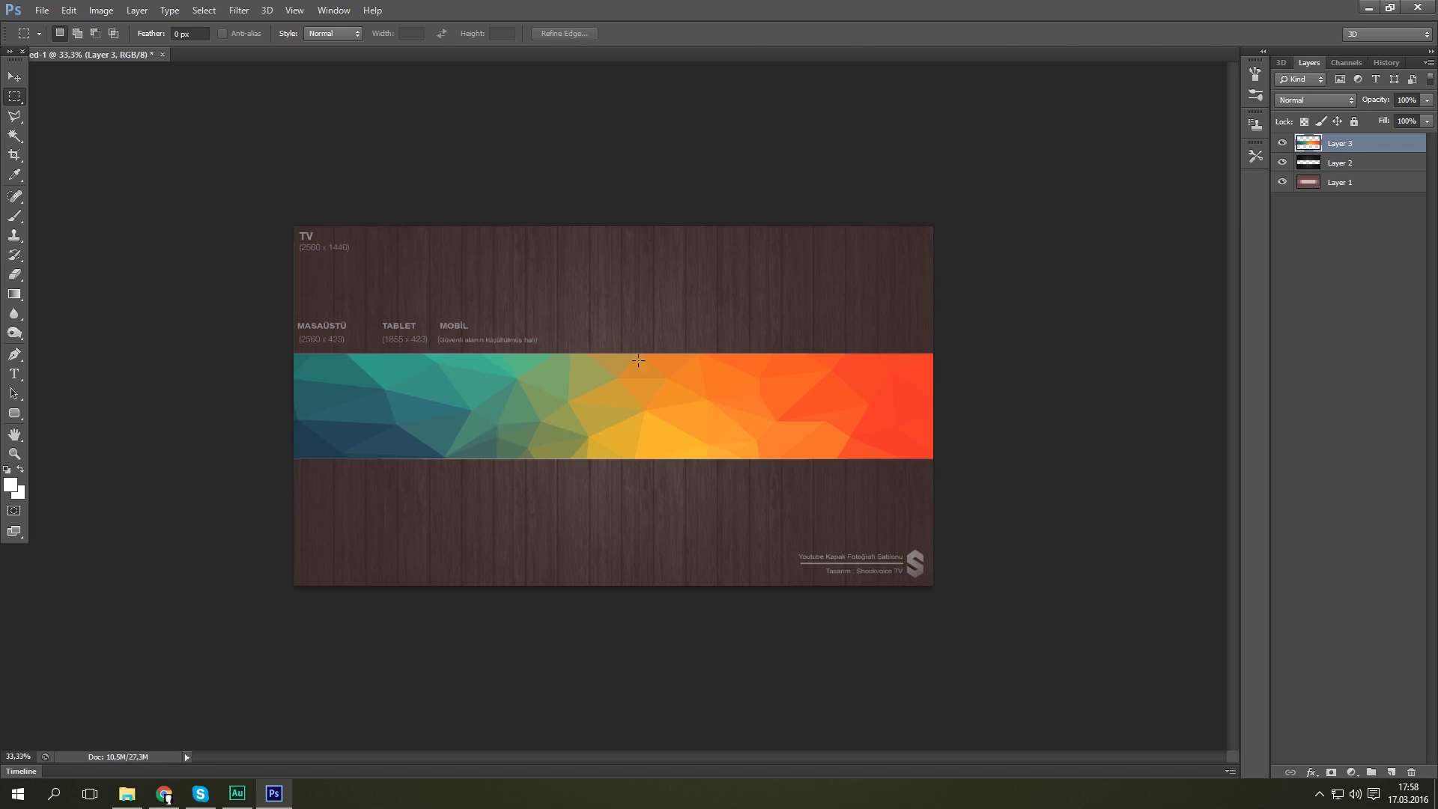
# - Reduce the triangles layer's opacity to 49% in its blending options
pyautogui.click(1317, 155)
pyautogui.moveTo(704, 169); pyautogui.dragTo(674, 175)
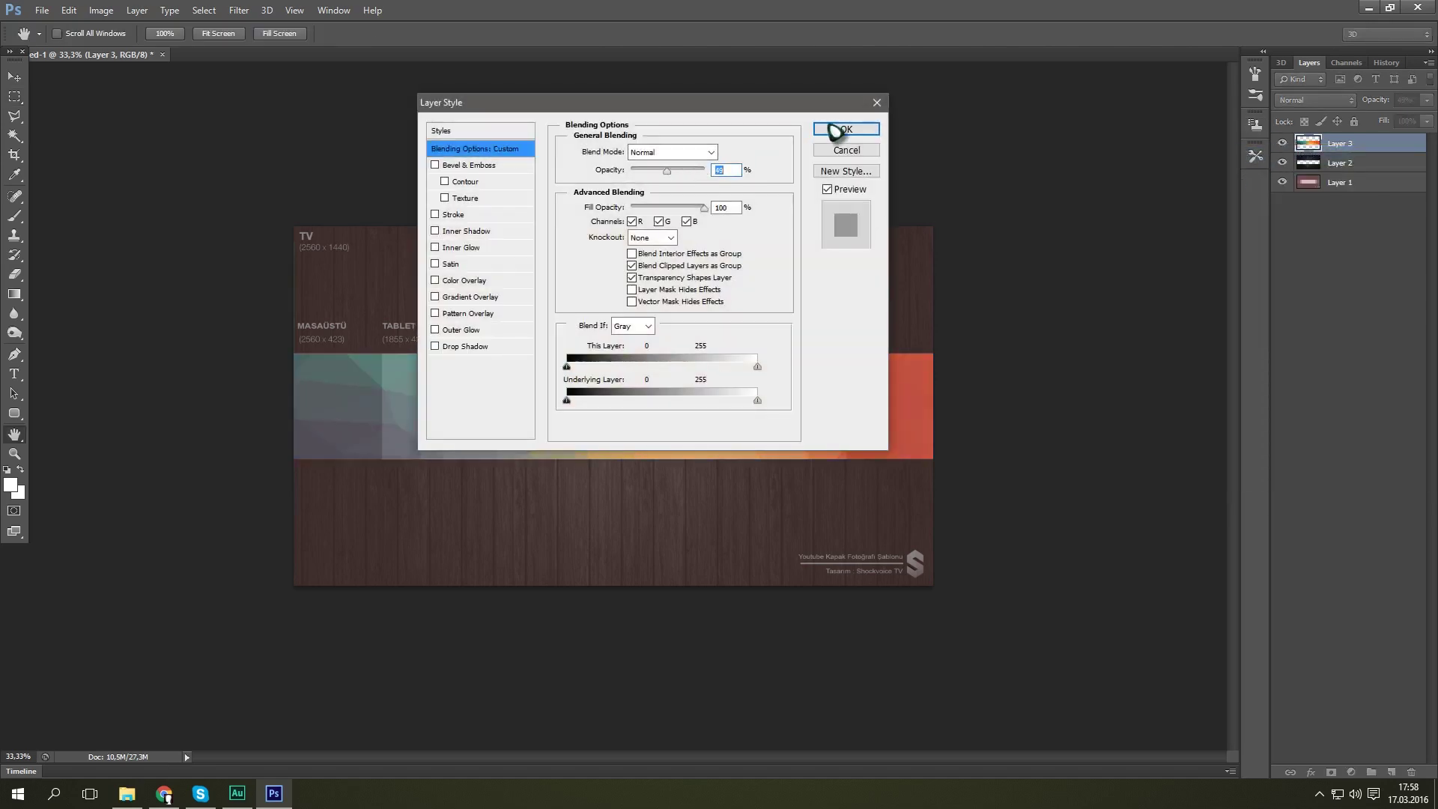
pyautogui.click(847, 129)
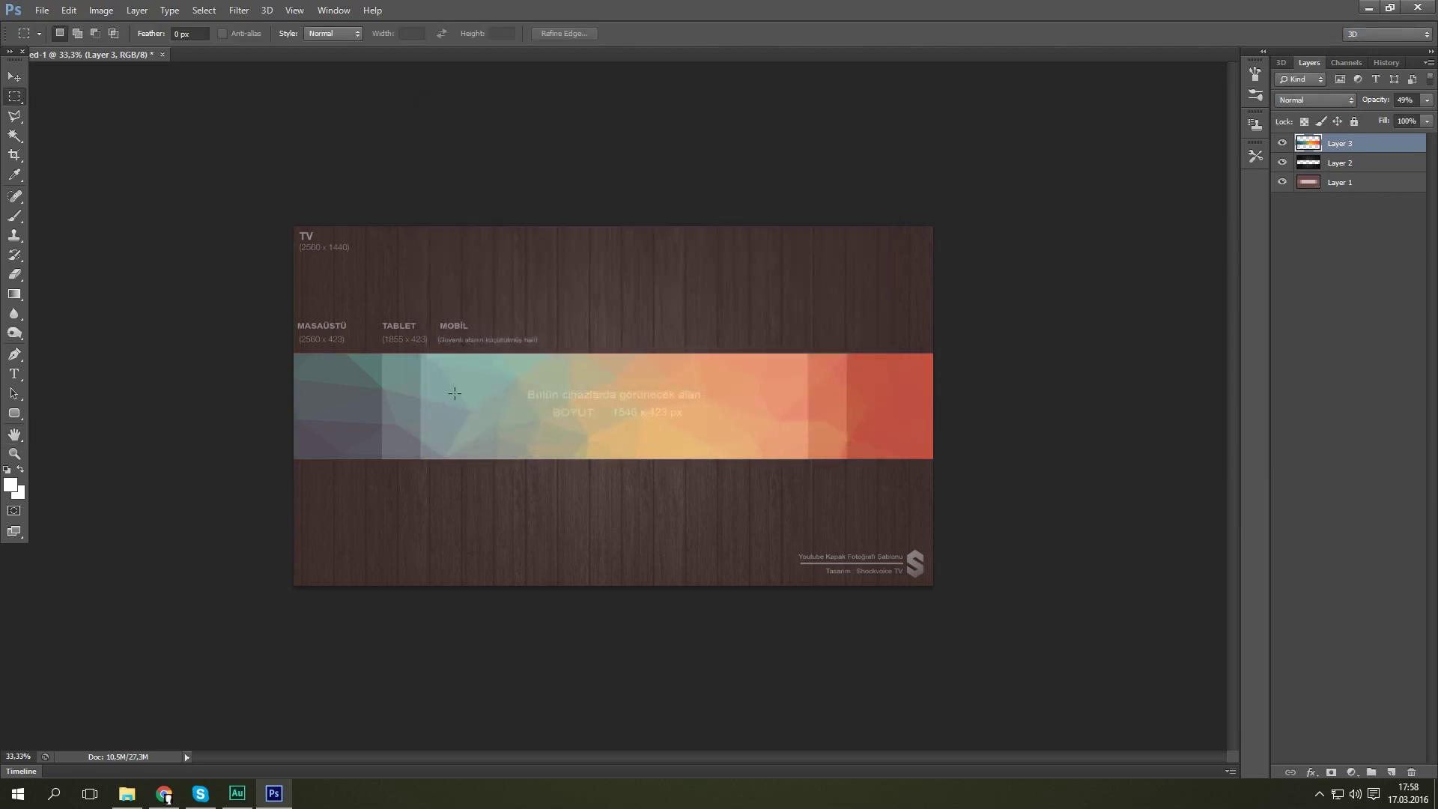
# - Stretch the triangles layer vertically to about 101.8% height so it fills the desktop band, and apply the transform
pyautogui.hotkey('ctrl', 't')
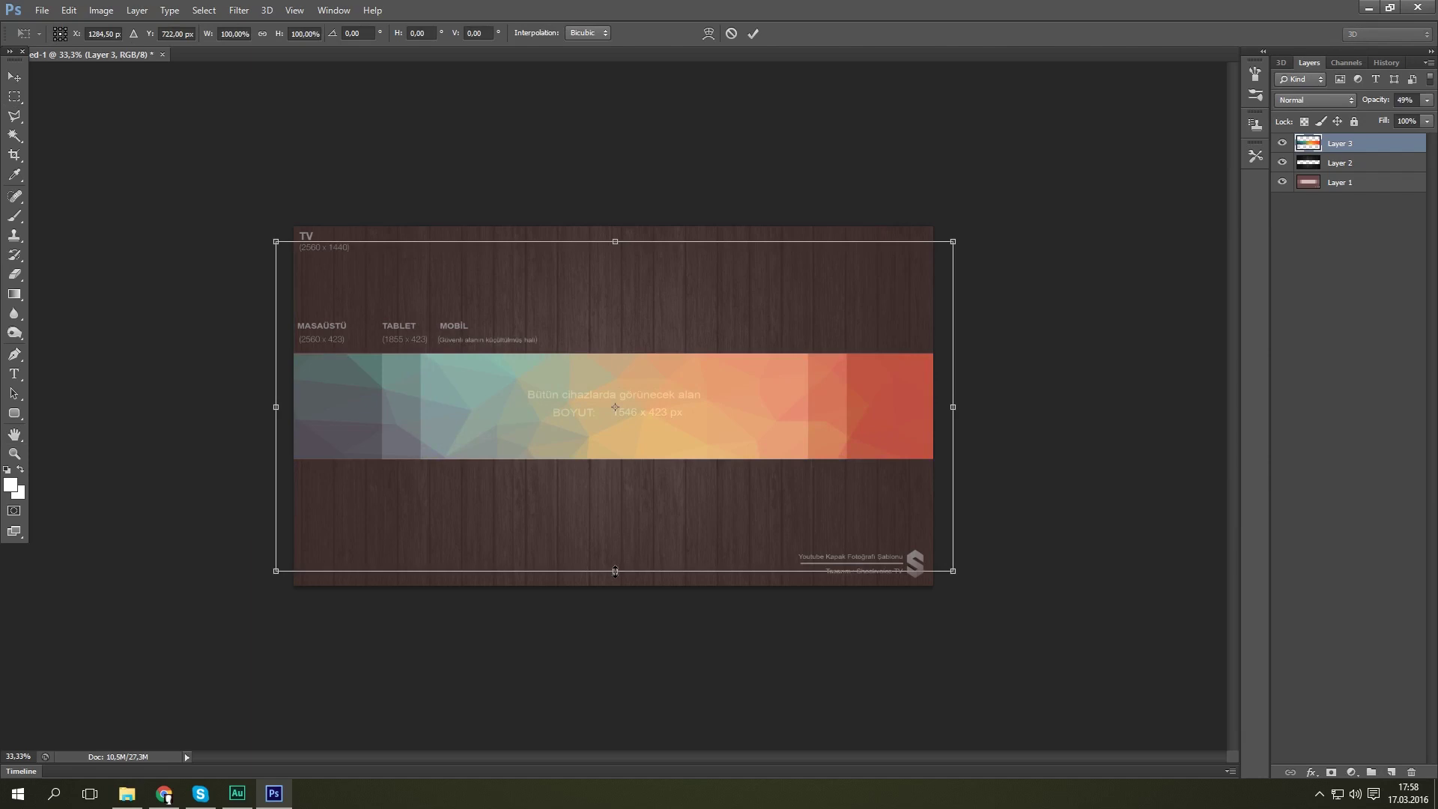
pyautogui.moveTo(615, 571); pyautogui.dragTo(615, 573)
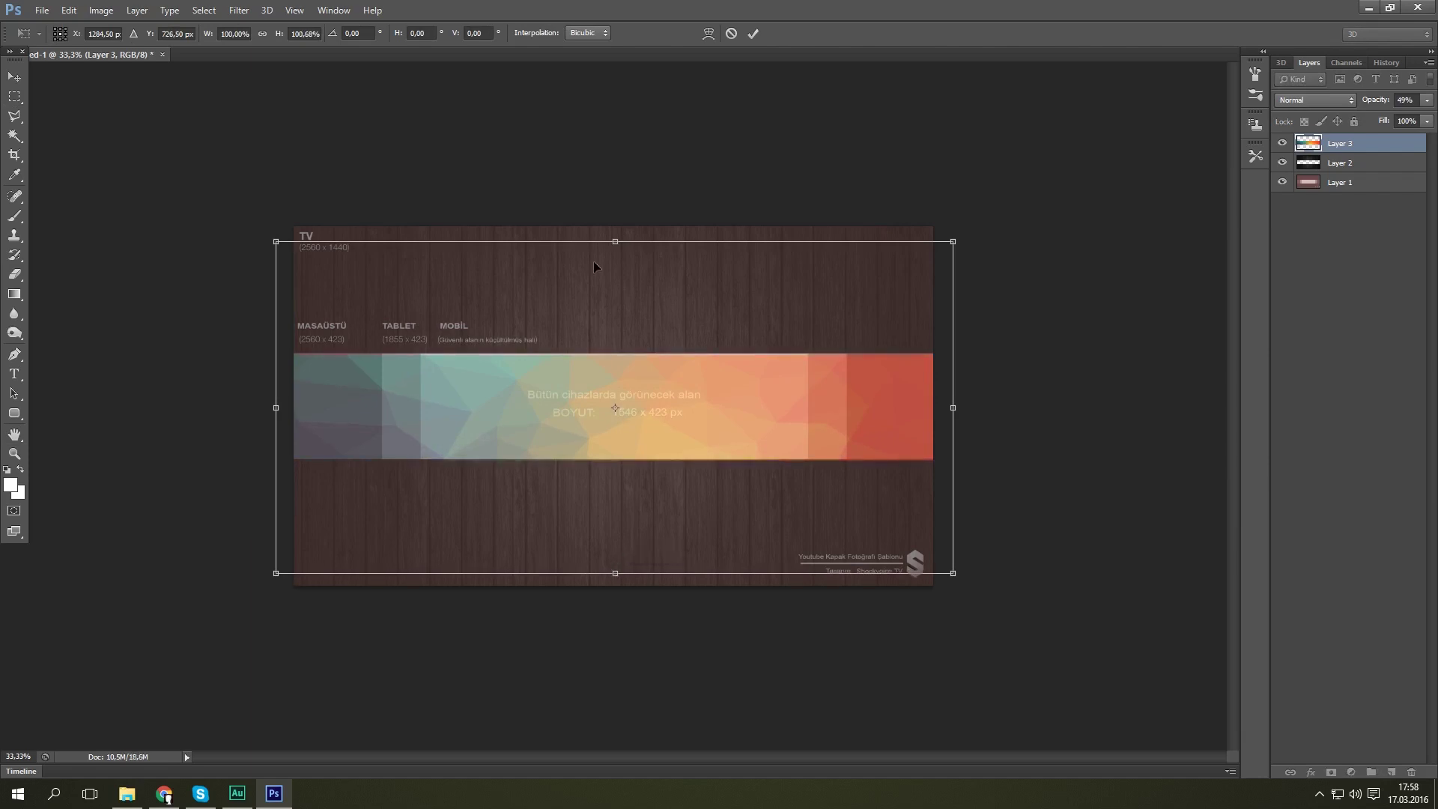
pyautogui.moveTo(615, 236); pyautogui.dragTo(615, 230)
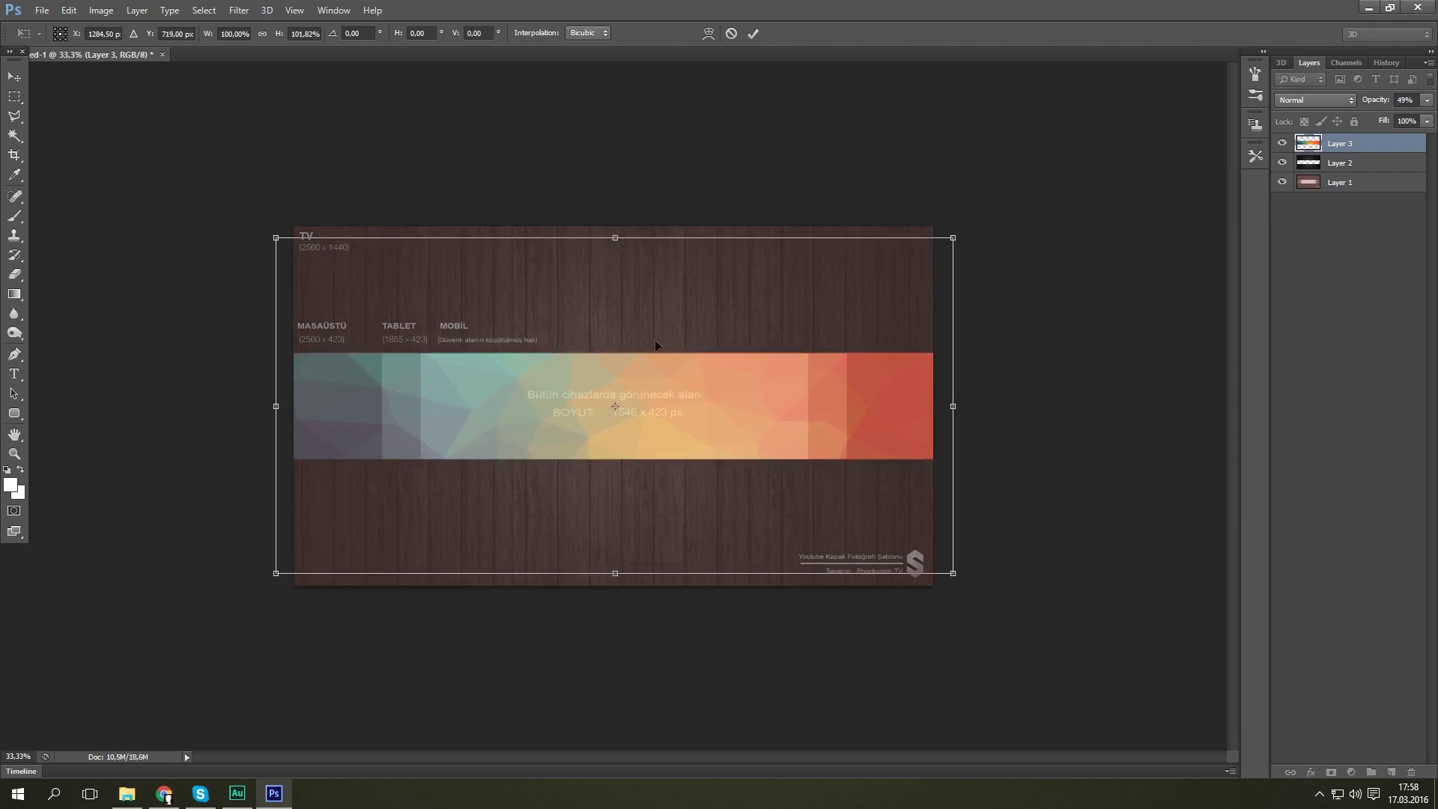
pyautogui.press('Return')
pyautogui.press('m')
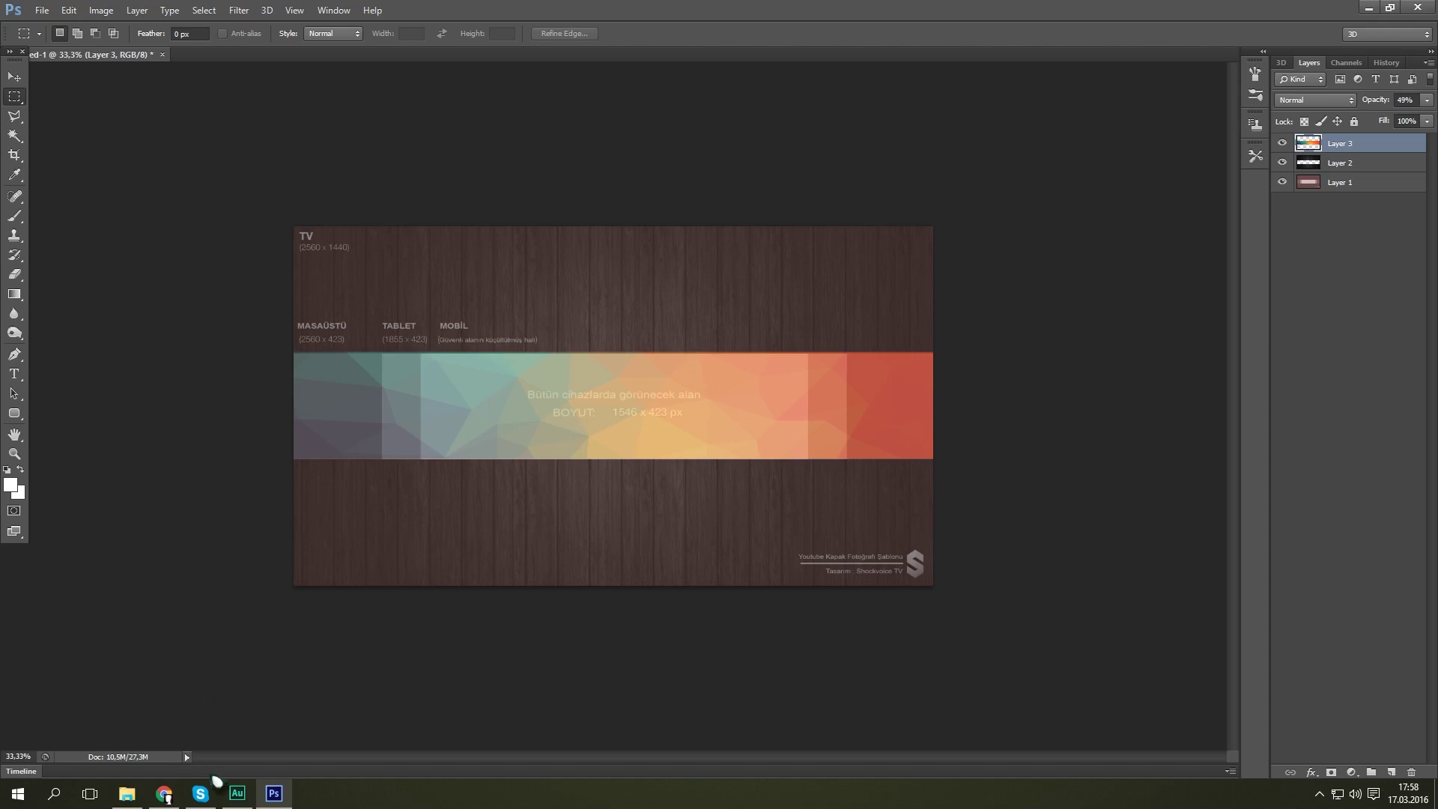
# - Switch to Chrome, open Google in the new tab and search for "batman png"
pyautogui.click(164, 793)
pyautogui.click(308, 9)
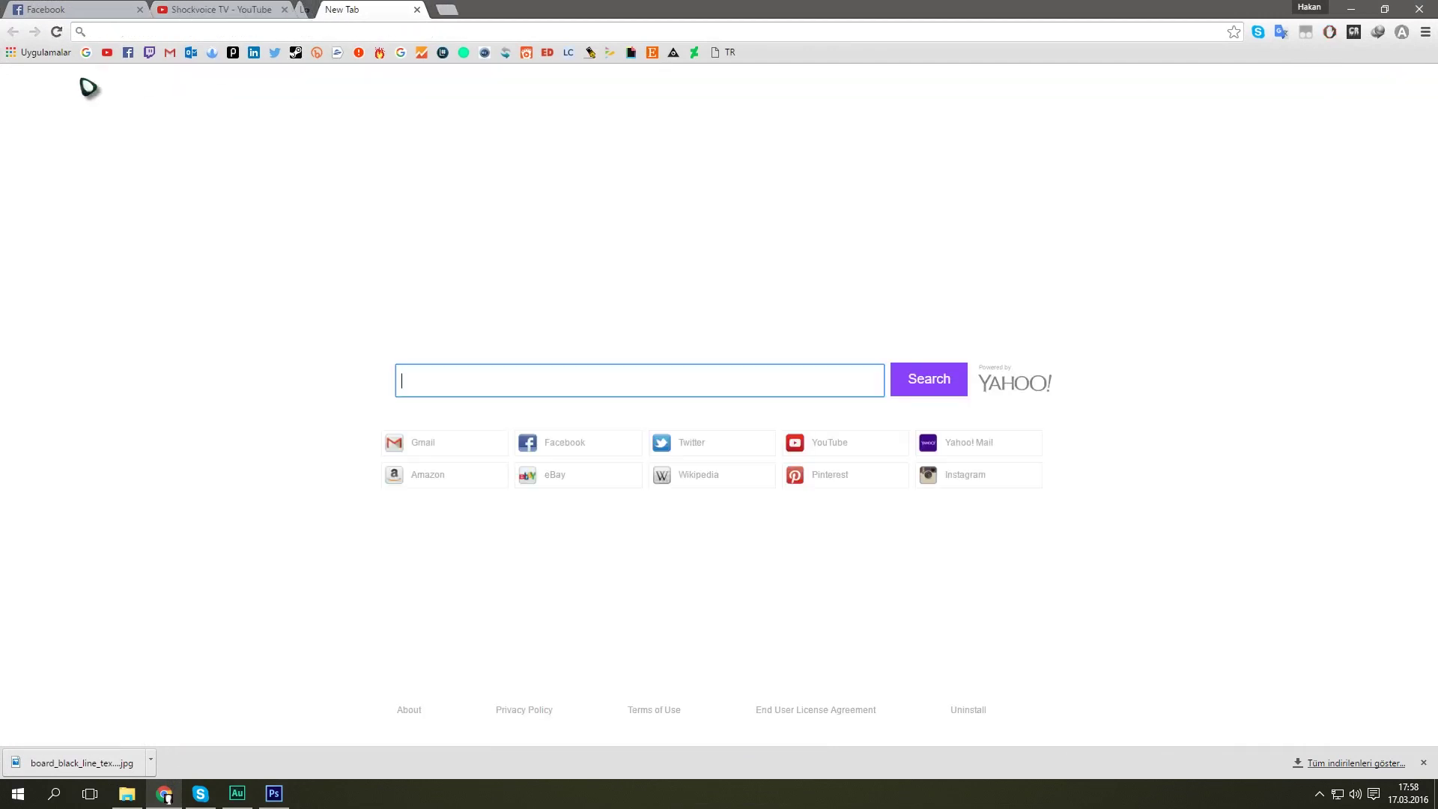
pyautogui.click(86, 52)
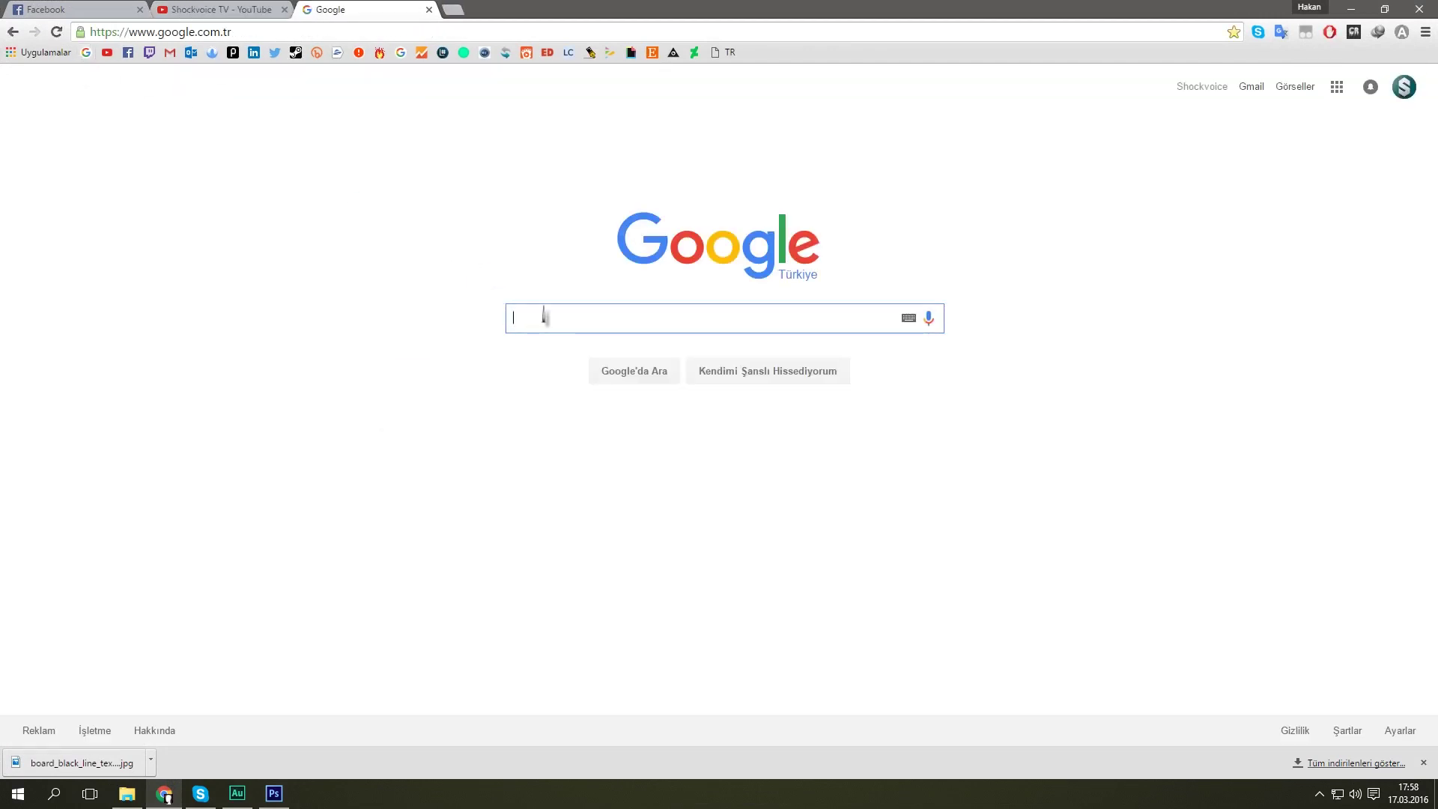
pyautogui.write('bantman')
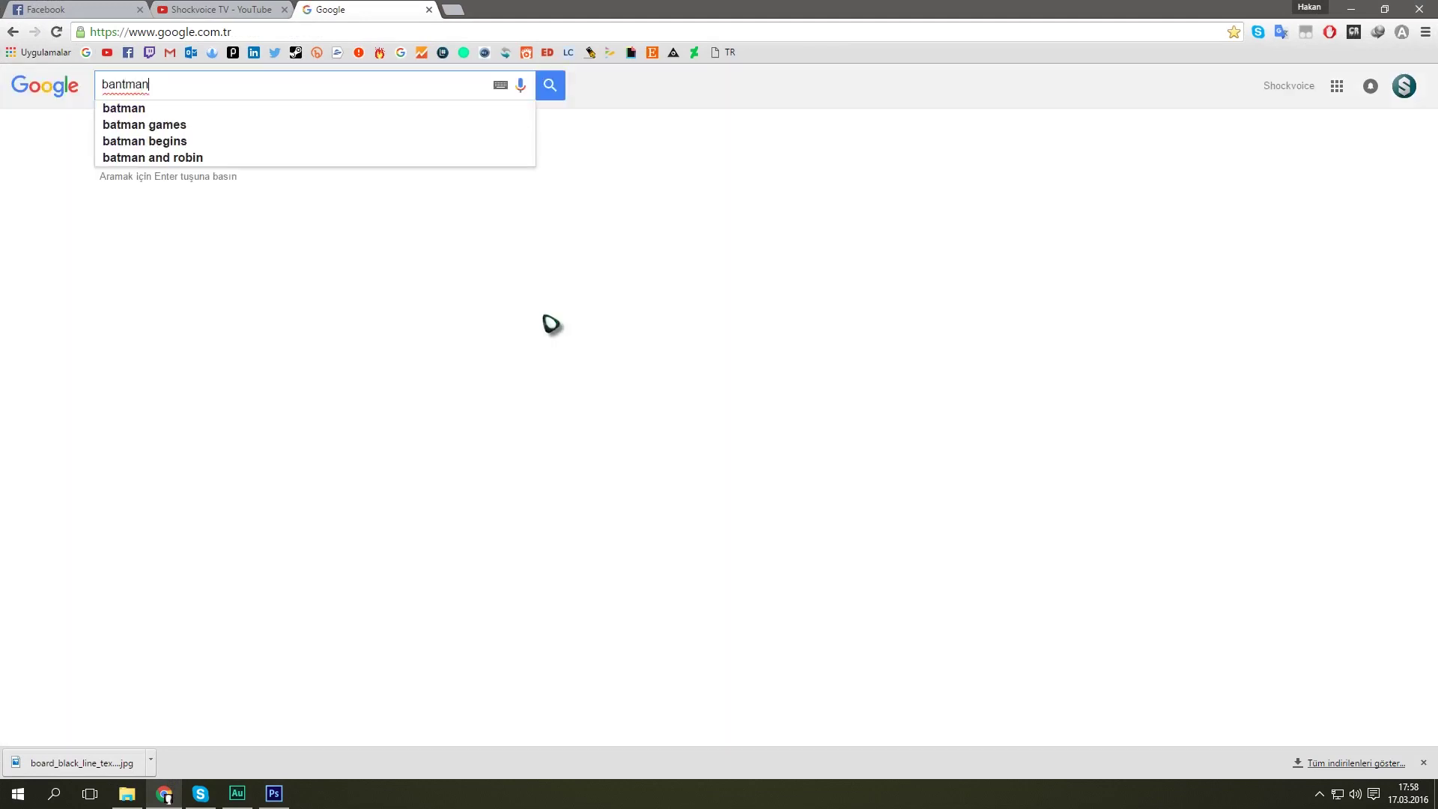
pyautogui.press('Down')
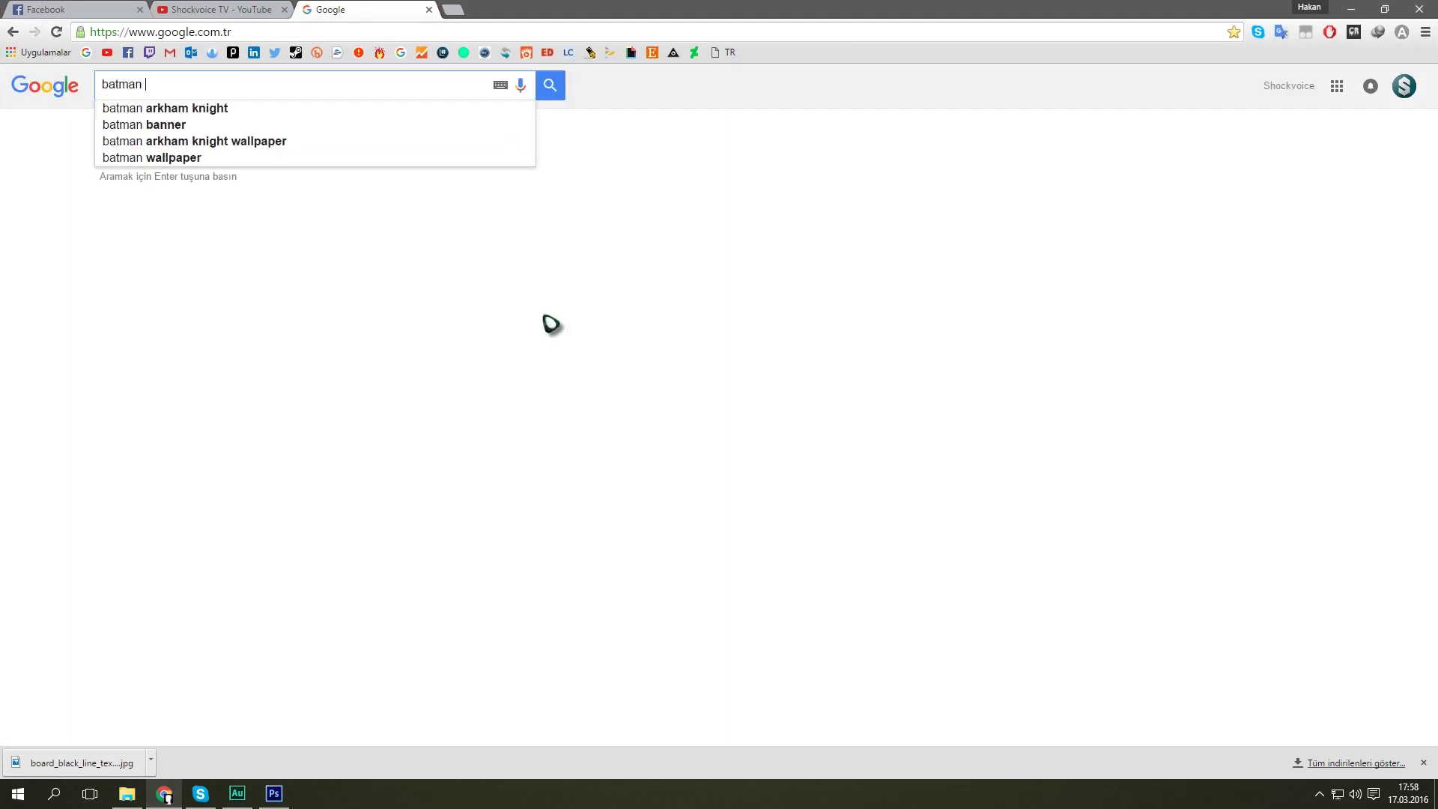
pyautogui.write('png')
pyautogui.press('Return')
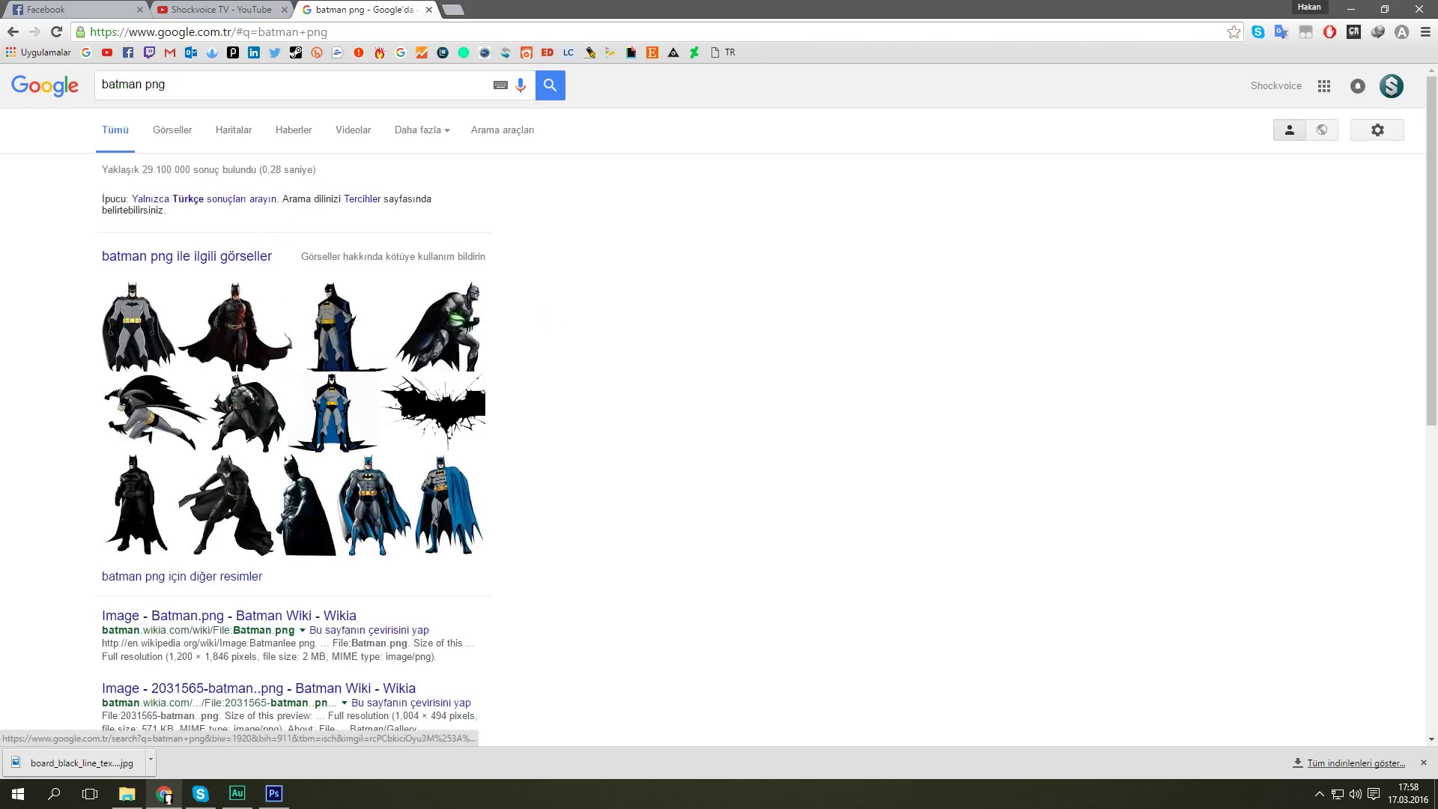
# - Open the crouching Batman image result from clipartbest.com in a new tab and view it at full size
pyautogui.rightClick(455, 326)
pyautogui.click(488, 328)
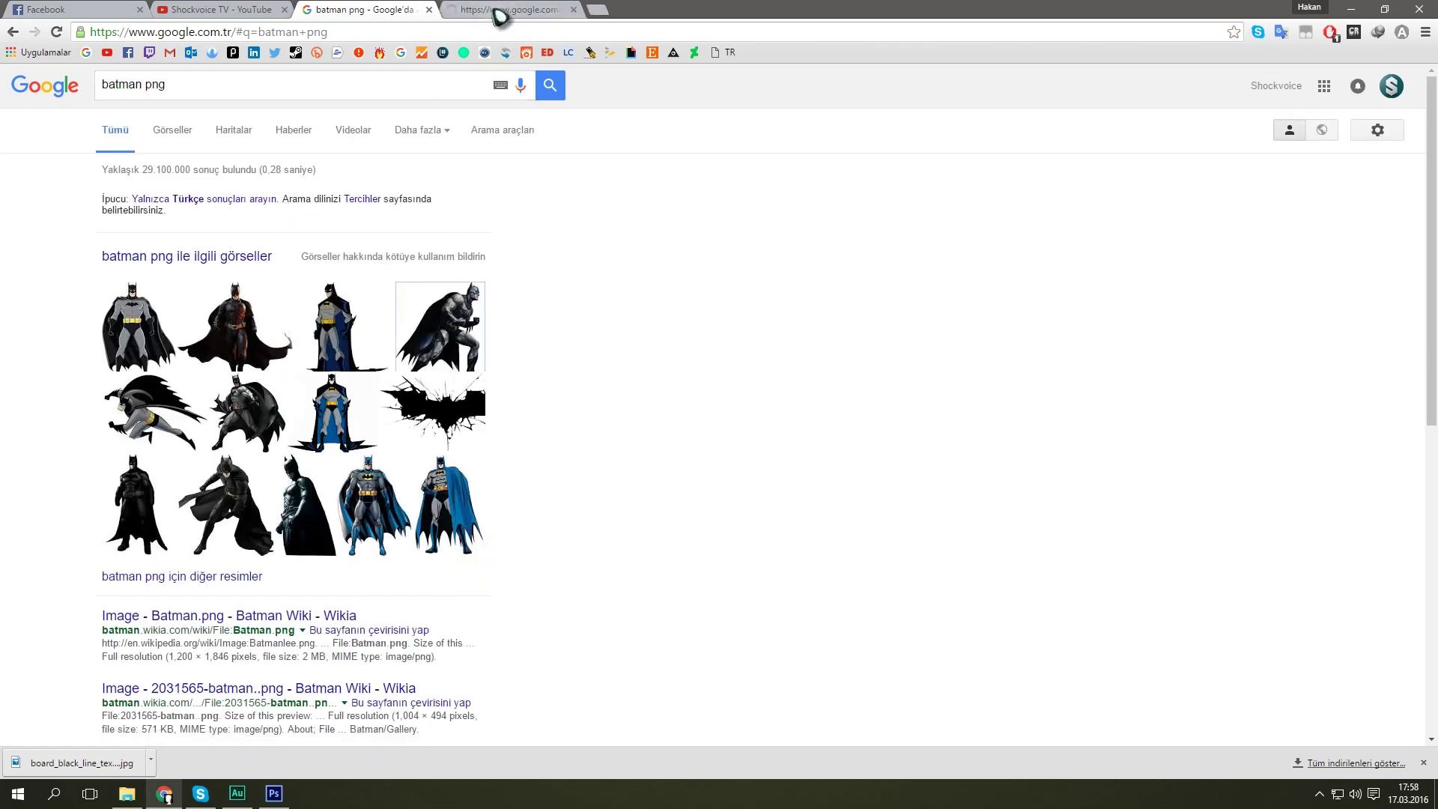
pyautogui.click(501, 11)
pyautogui.click(98, 337)
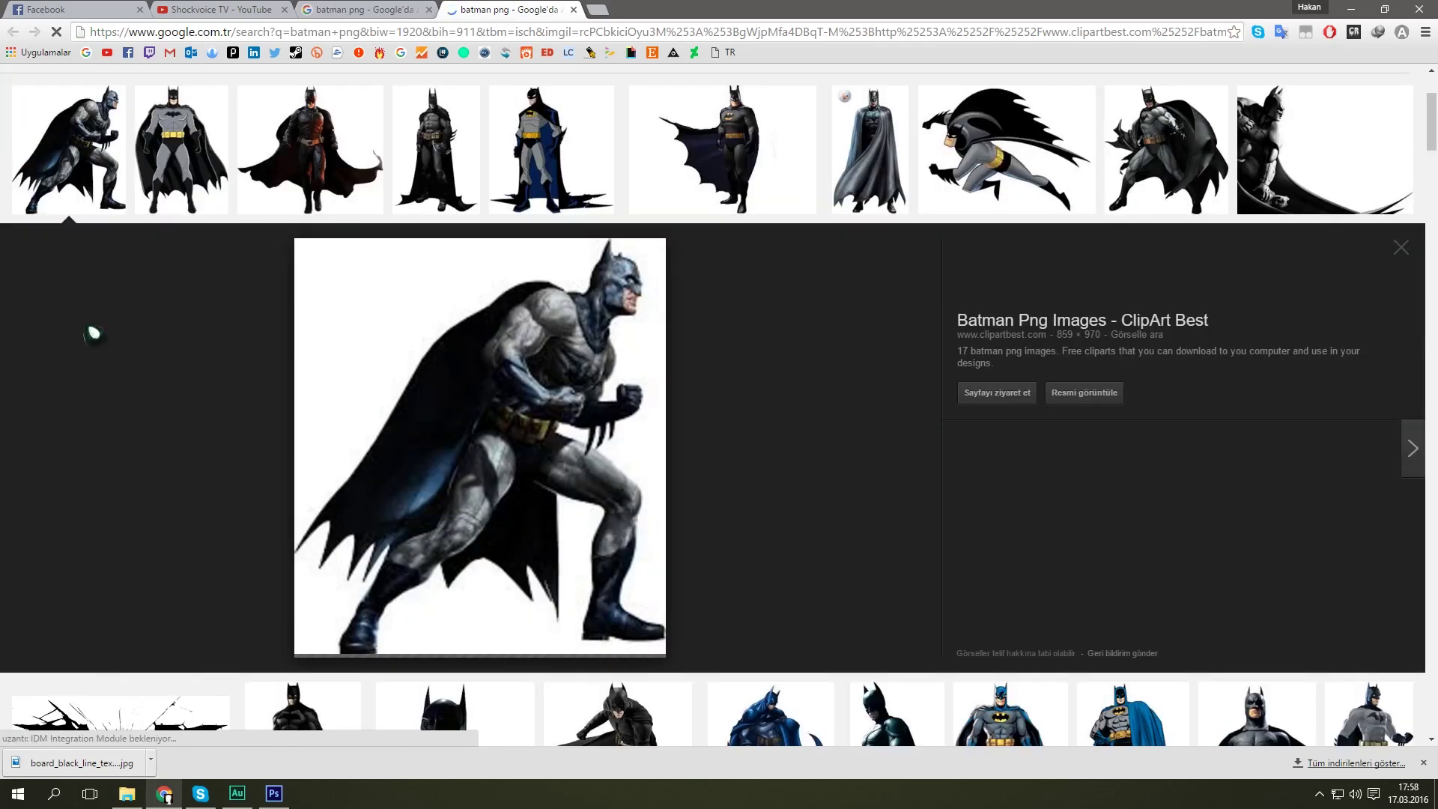
pyautogui.rightClick(87, 325)
pyautogui.click(746, 332)
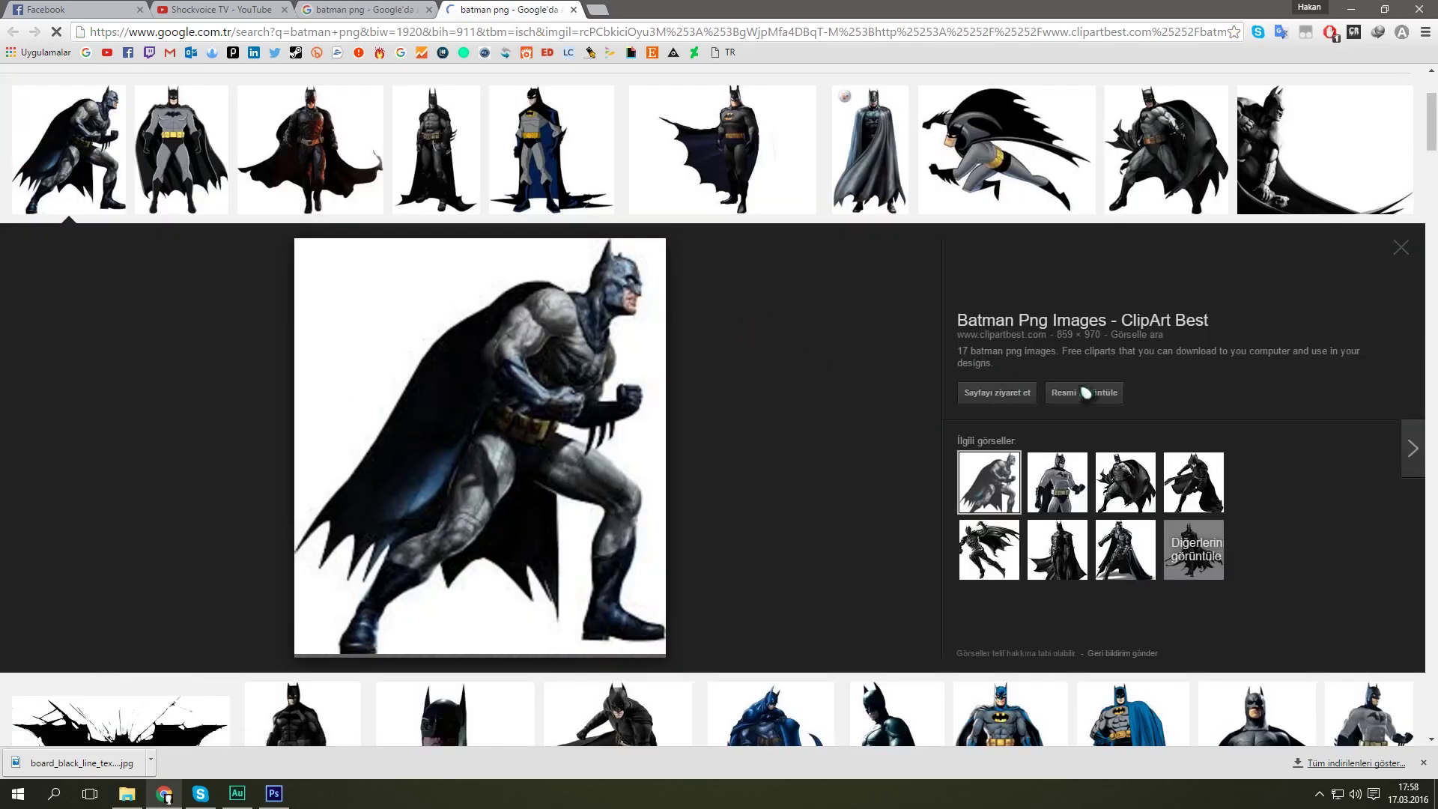
pyautogui.click(1087, 394)
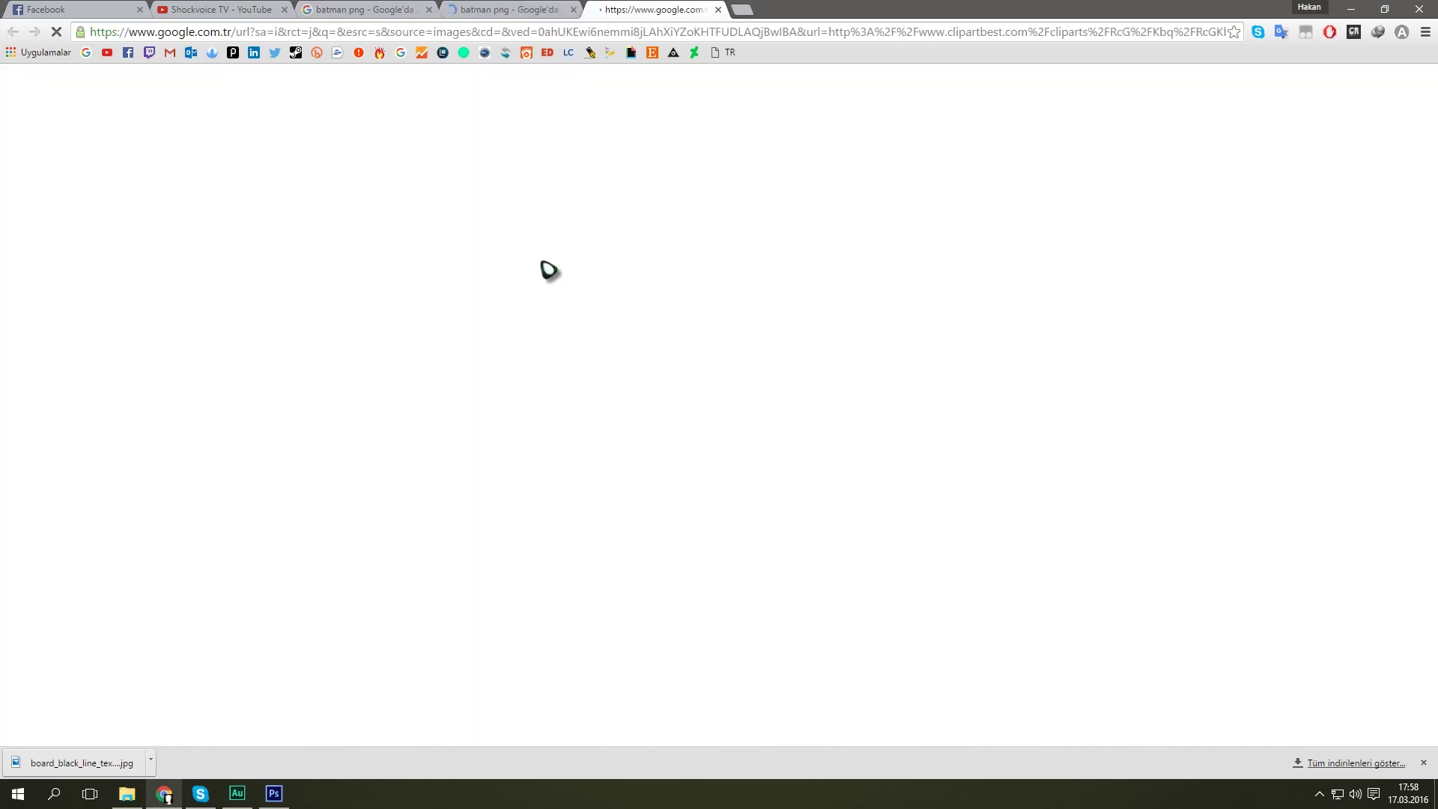
pyautogui.click(515, 12)
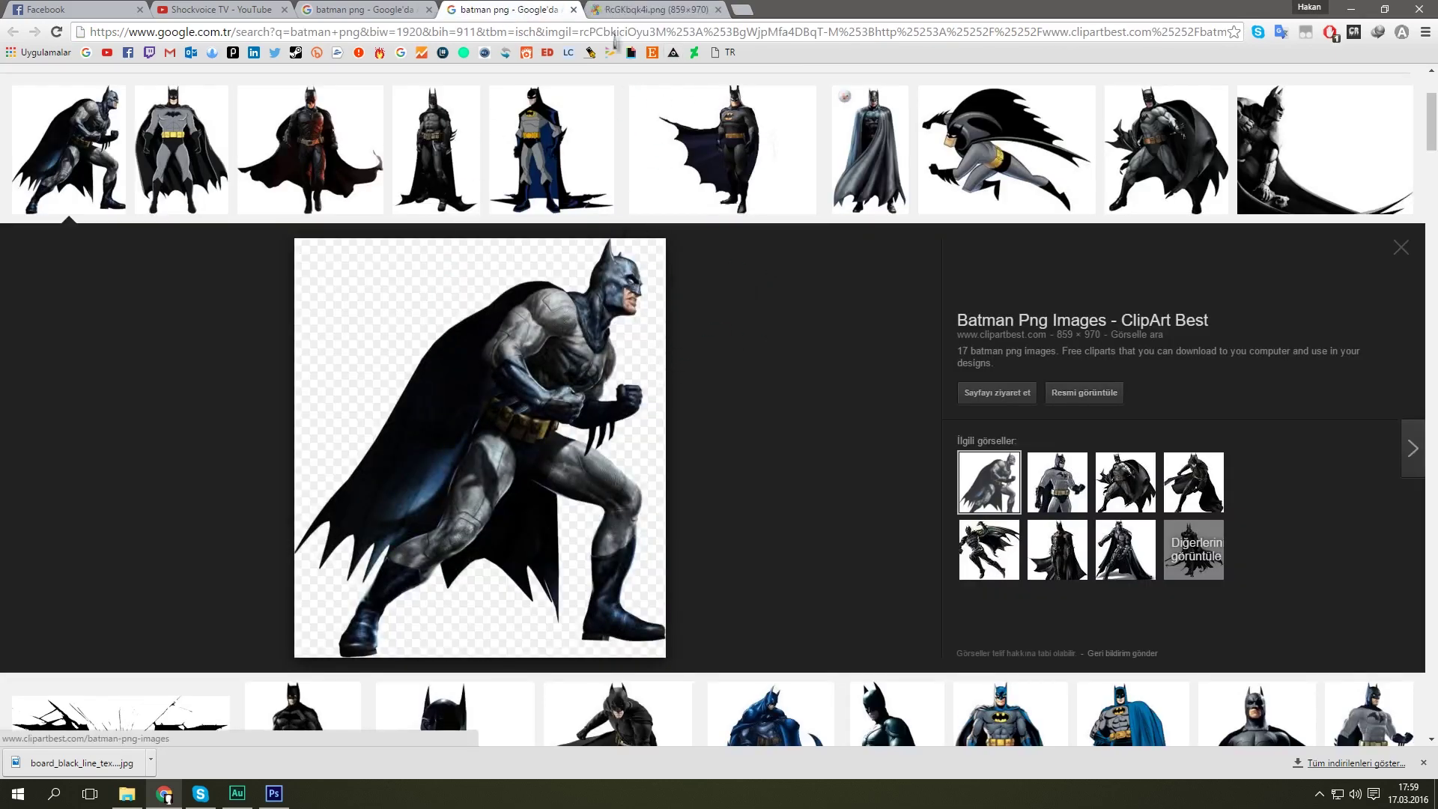
pyautogui.click(637, 12)
# - Save the full-size Batman image to the desktop (Masaüstü) as RcGKbqk4i.png
pyautogui.click(459, 223)
pyautogui.rightClick(463, 222)
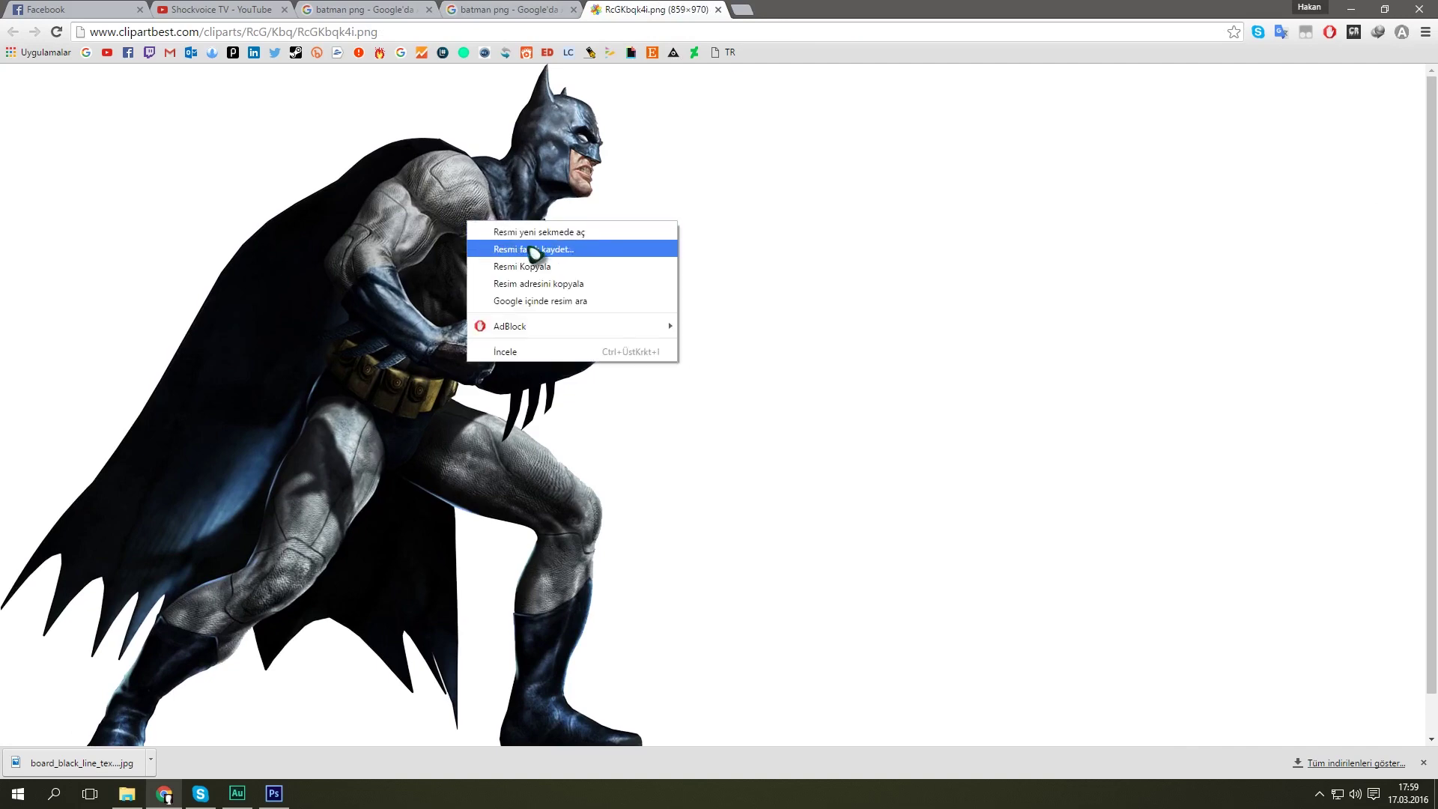
pyautogui.click(484, 249)
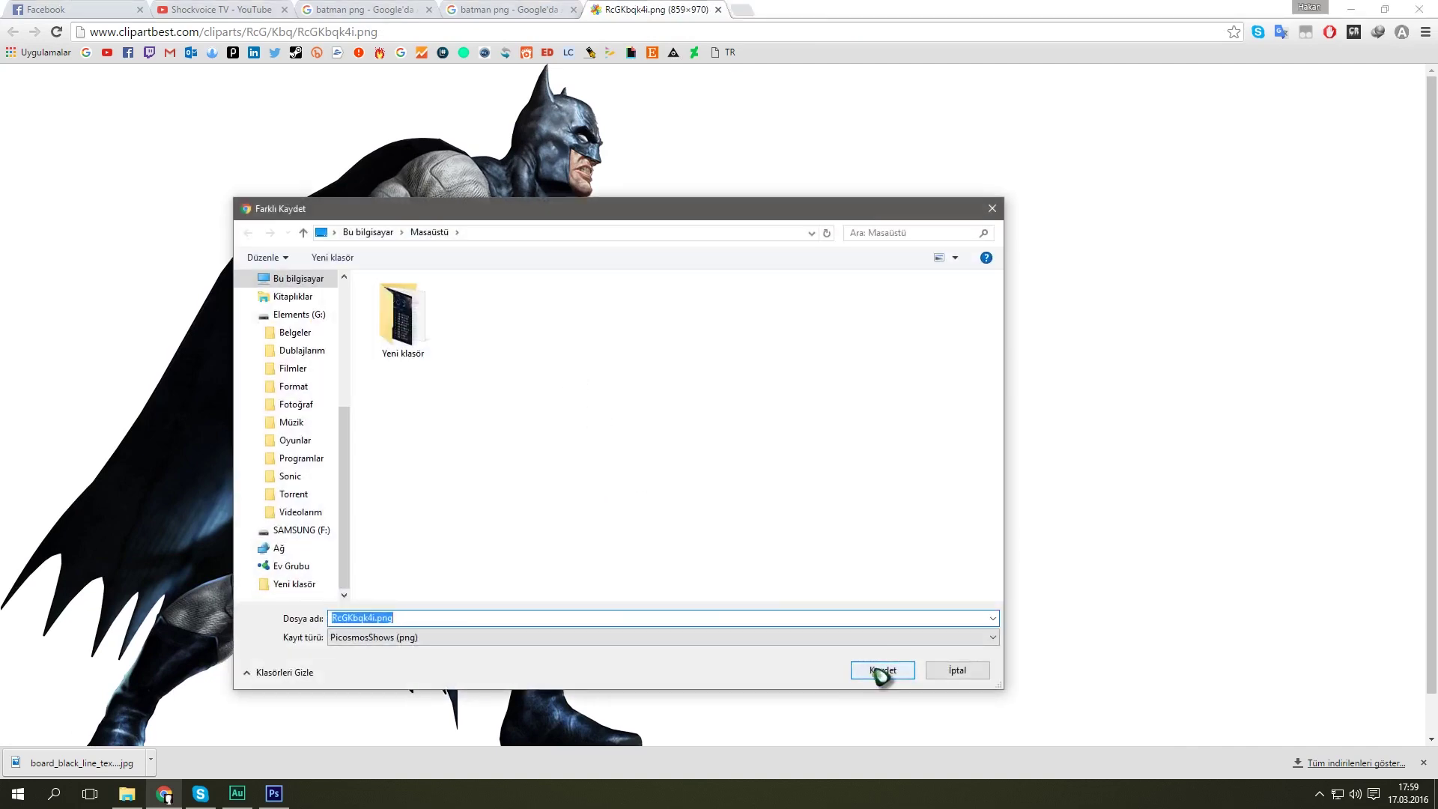
pyautogui.click(883, 670)
# - Show the downloaded RcGKbqk4i.png in its folder and open it in Photoshop as a separate floating document
pyautogui.rightClick(69, 762)
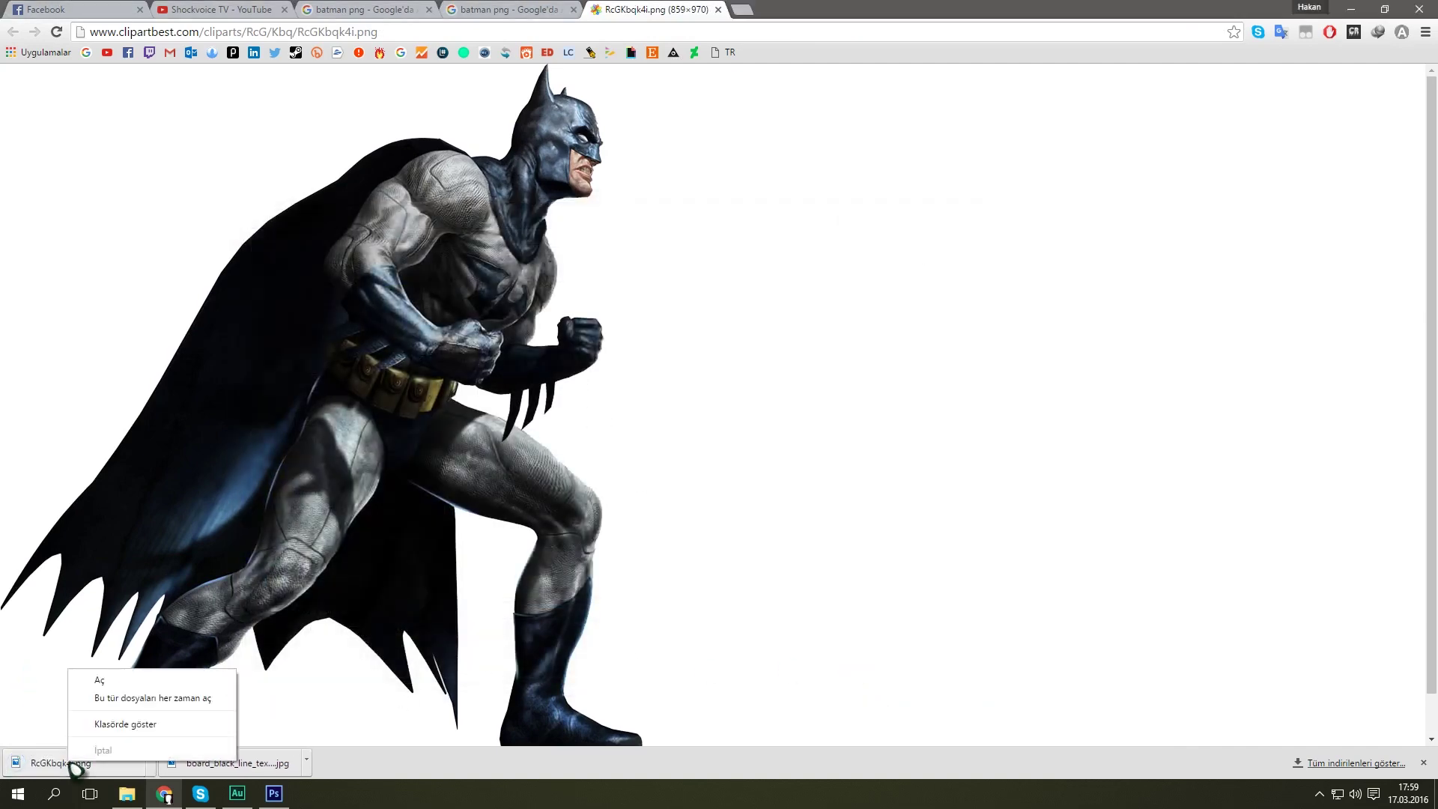
pyautogui.click(116, 725)
pyautogui.moveTo(718, 341); pyautogui.dragTo(494, 6)
pyautogui.moveTo(643, 25); pyautogui.dragTo(599, 314)
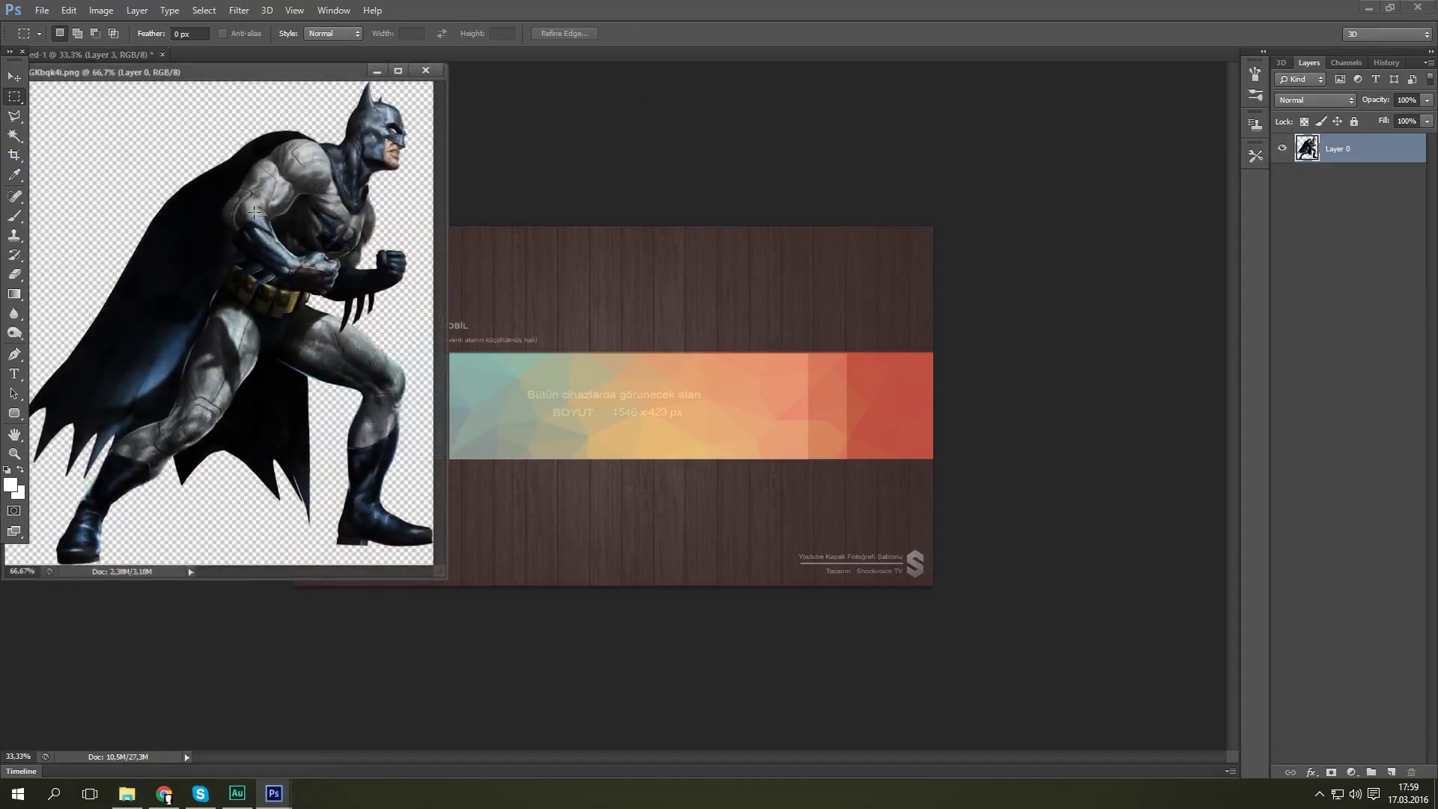
# - Copy the Batman image onto the banner as a new layer, close its source window and center the figure over the band
pyautogui.click(14, 76)
pyautogui.moveTo(643, 438); pyautogui.dragTo(567, 431)
pyautogui.hotkey('ctrl', 'w')
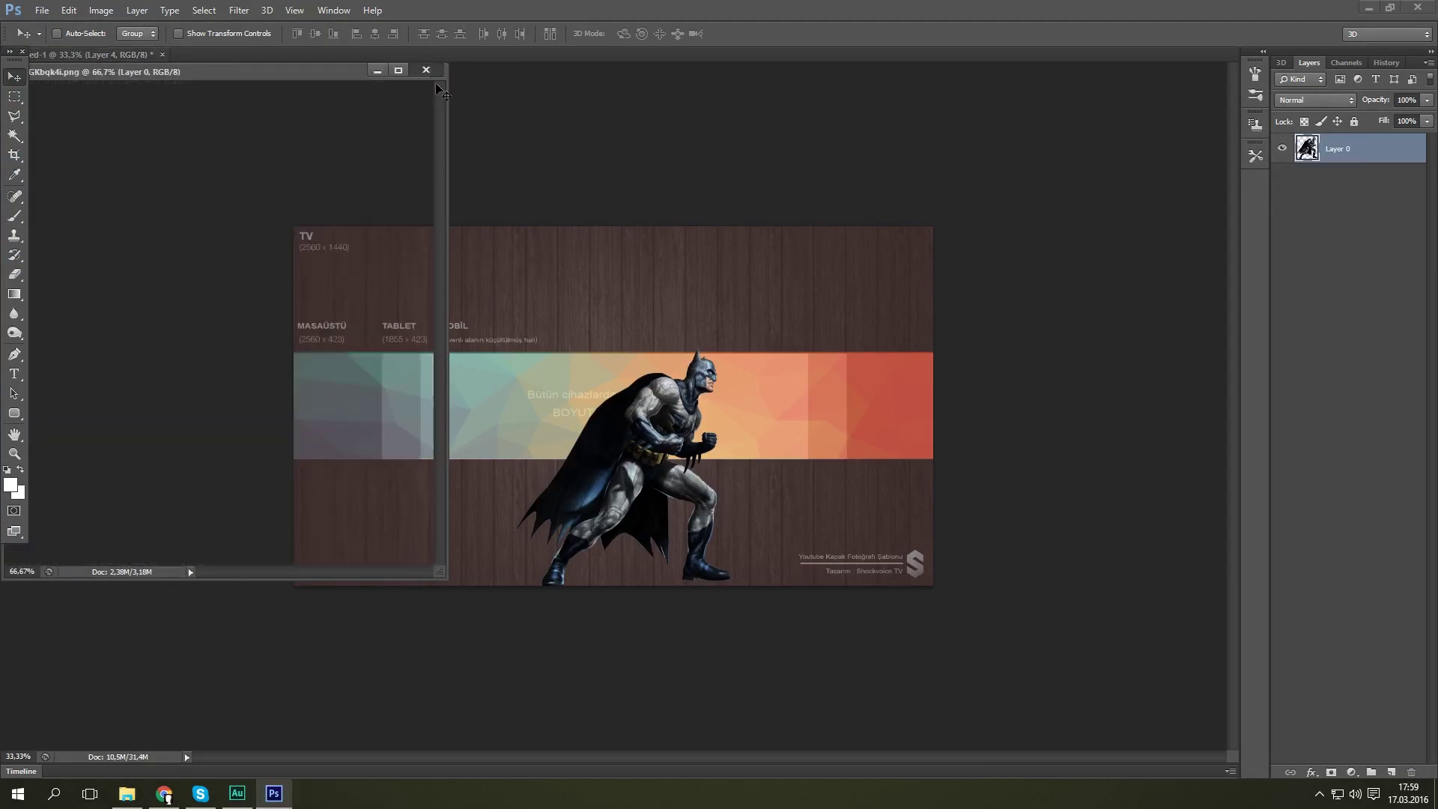
pyautogui.moveTo(667, 494); pyautogui.dragTo(622, 433)
pyautogui.click(14, 454)
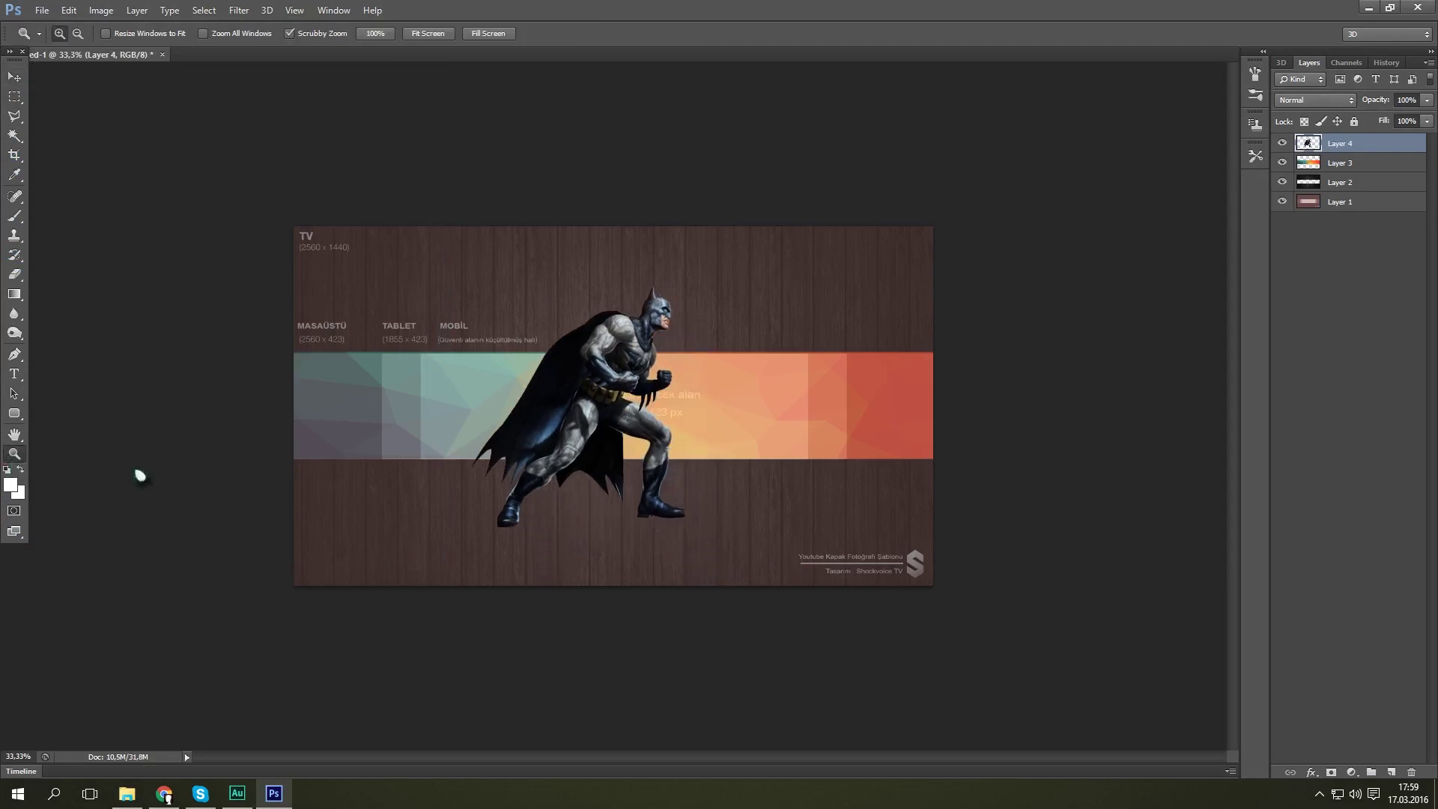
# - Scale the Batman figure down to about 79% of its size
pyautogui.click(569, 421)
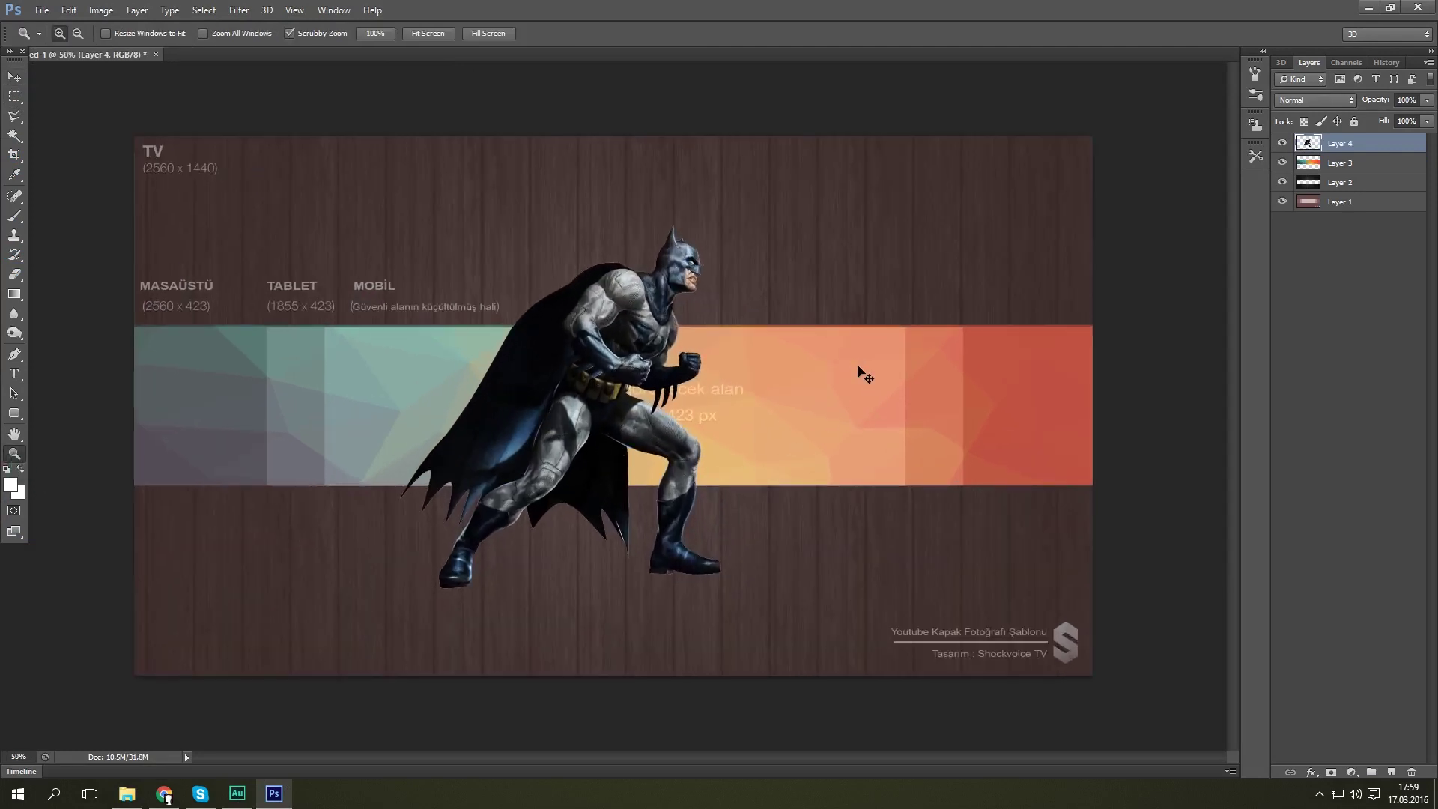
pyautogui.hotkey('ctrl', 't')
pyautogui.moveTo(721, 587); pyautogui.dragTo(662, 500)
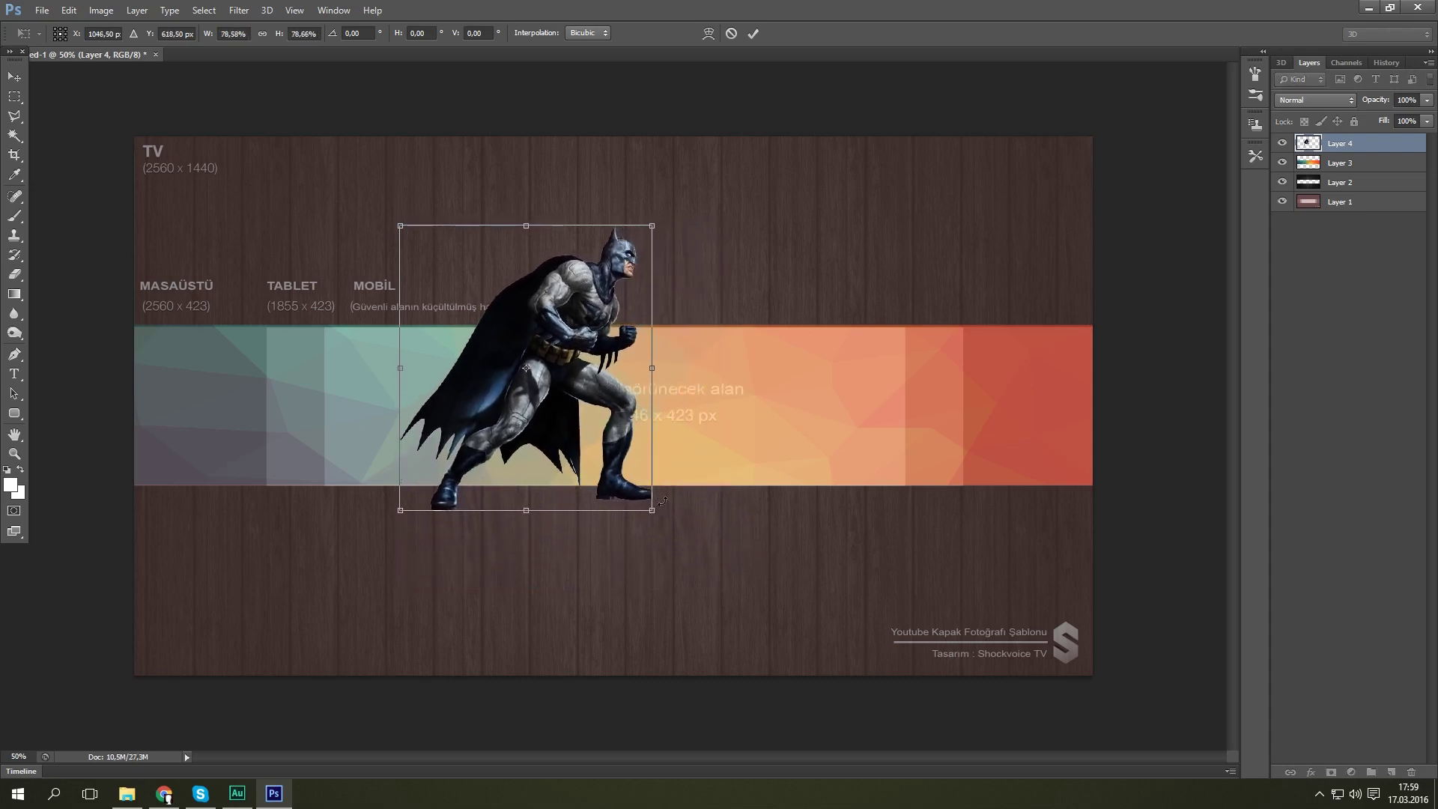
pyautogui.press('Return')
# - Move the Batman layer beneath the triangles layer and lower the figure until its head sits just inside the band's upper edge
pyautogui.moveTo(1307, 144); pyautogui.dragTo(1315, 169)
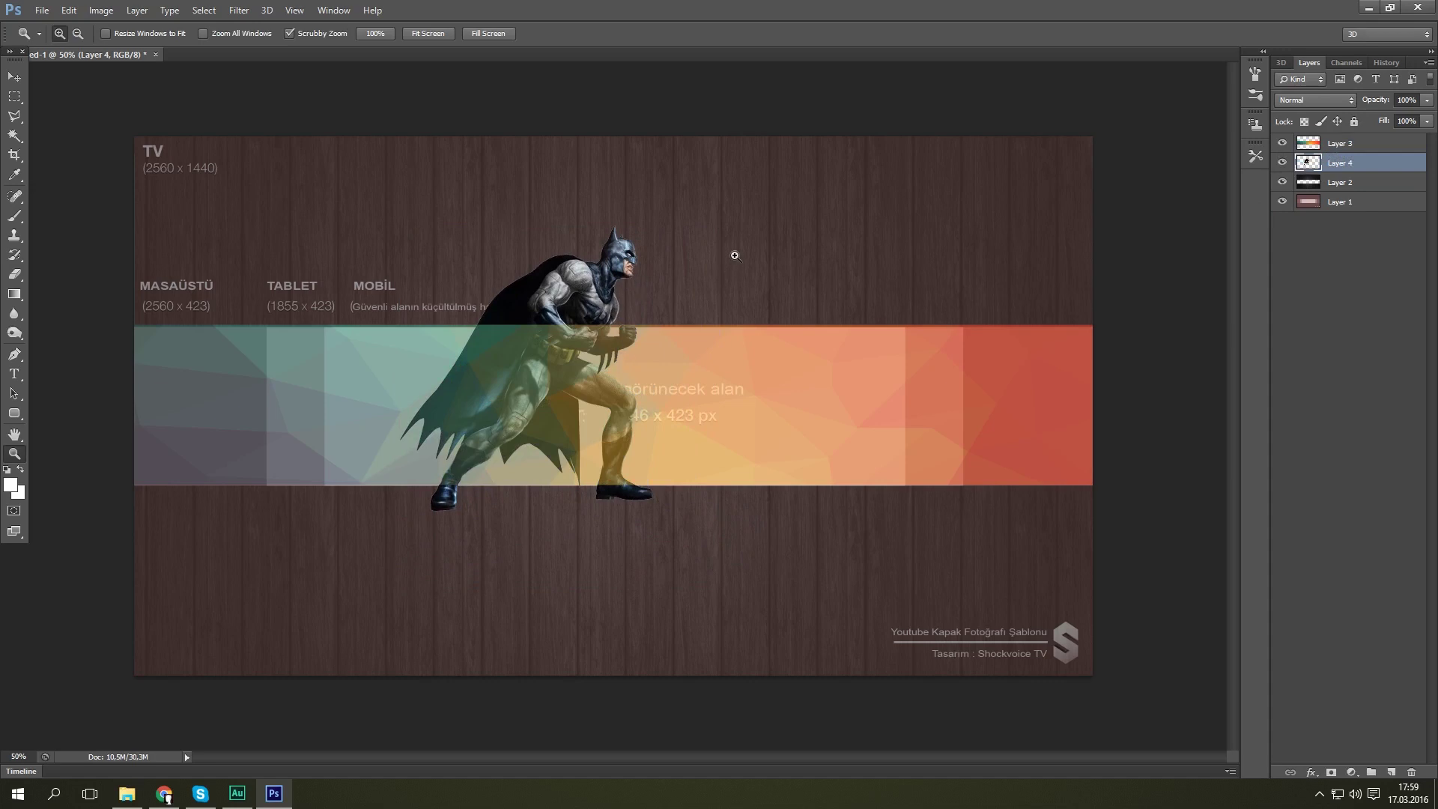
pyautogui.hotkey('ctrl', 't')
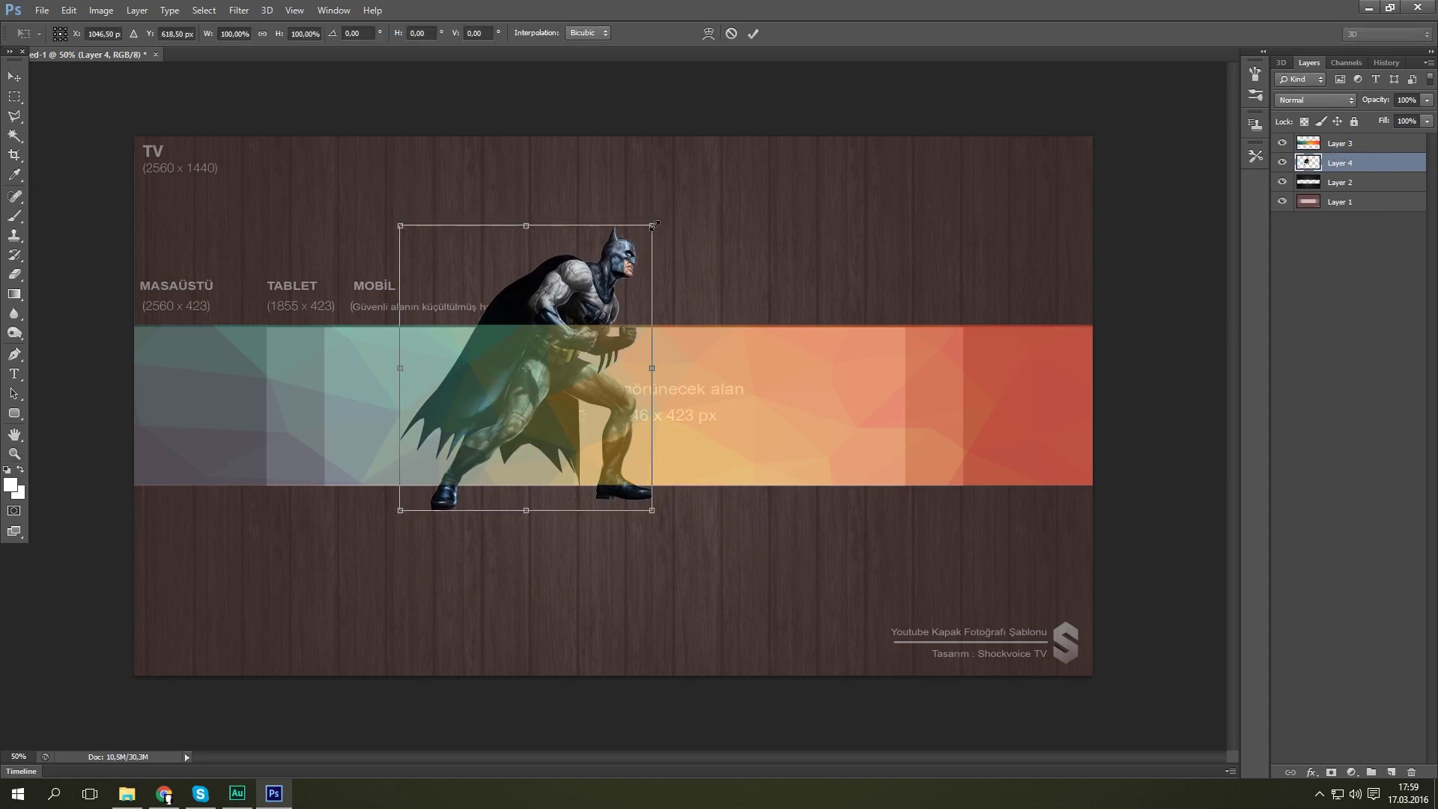
pyautogui.moveTo(545, 378); pyautogui.dragTo(507, 461)
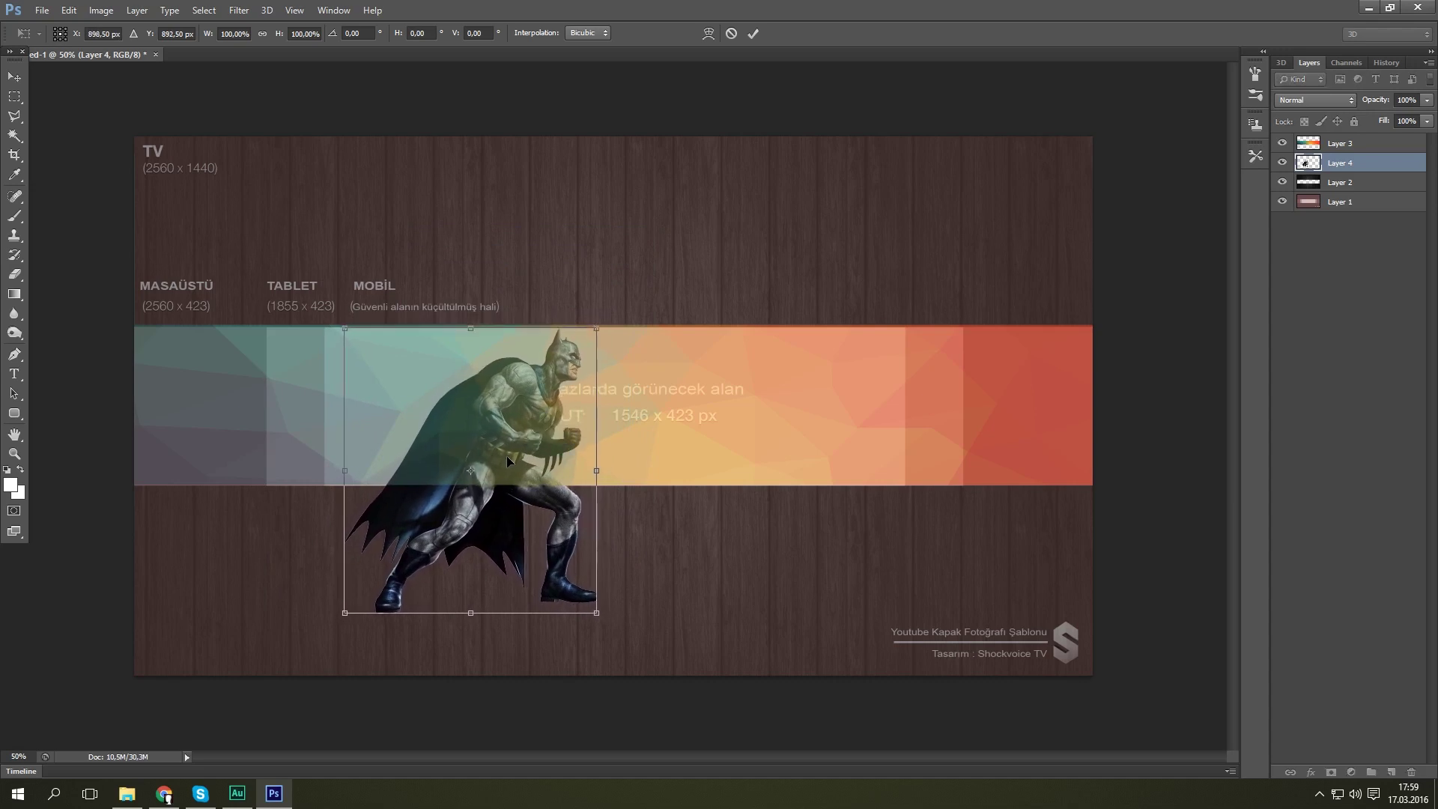
pyautogui.press('Return')
pyautogui.press('z')
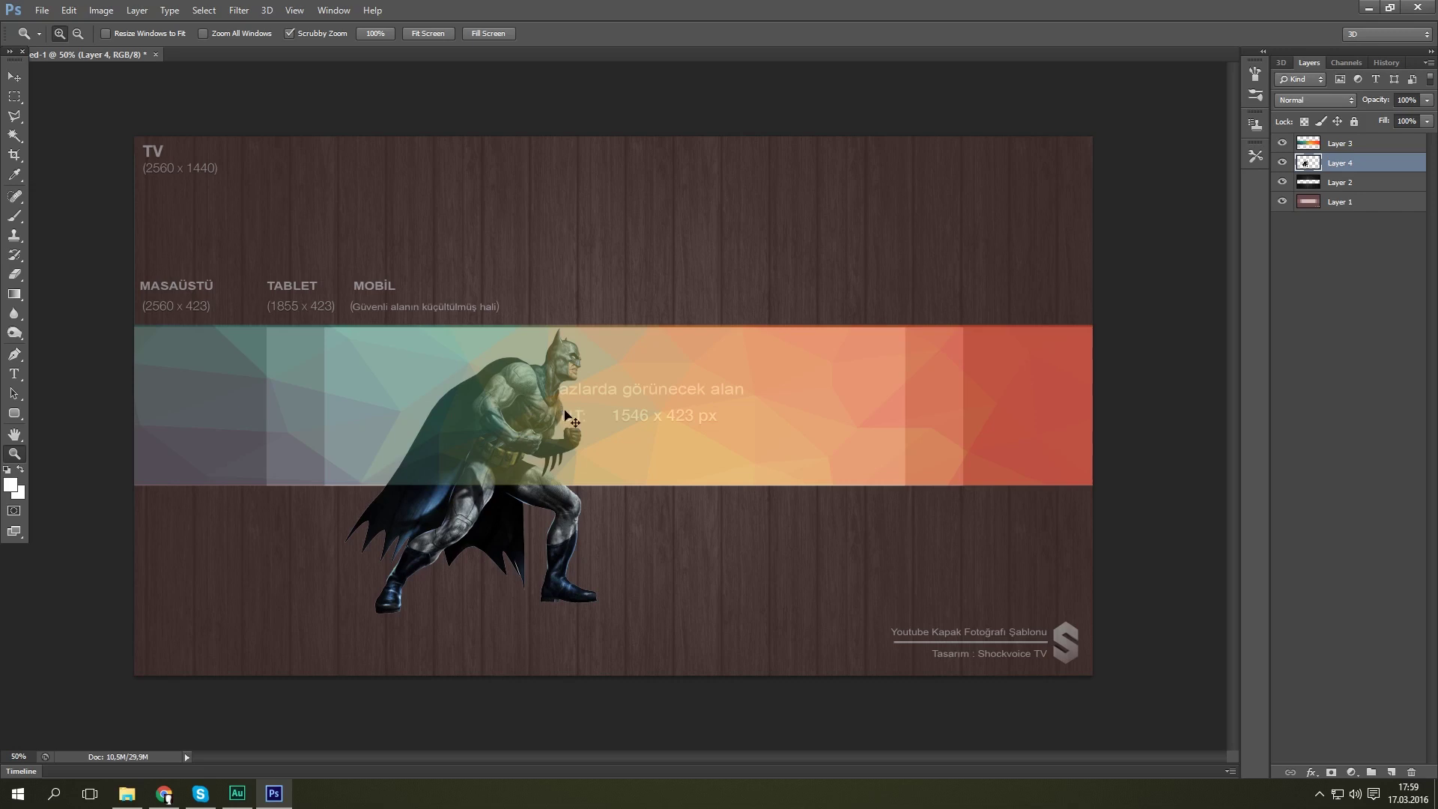
# - Stretch the triangles layer slightly downward to about 100.9% height
pyautogui.click(1305, 144)
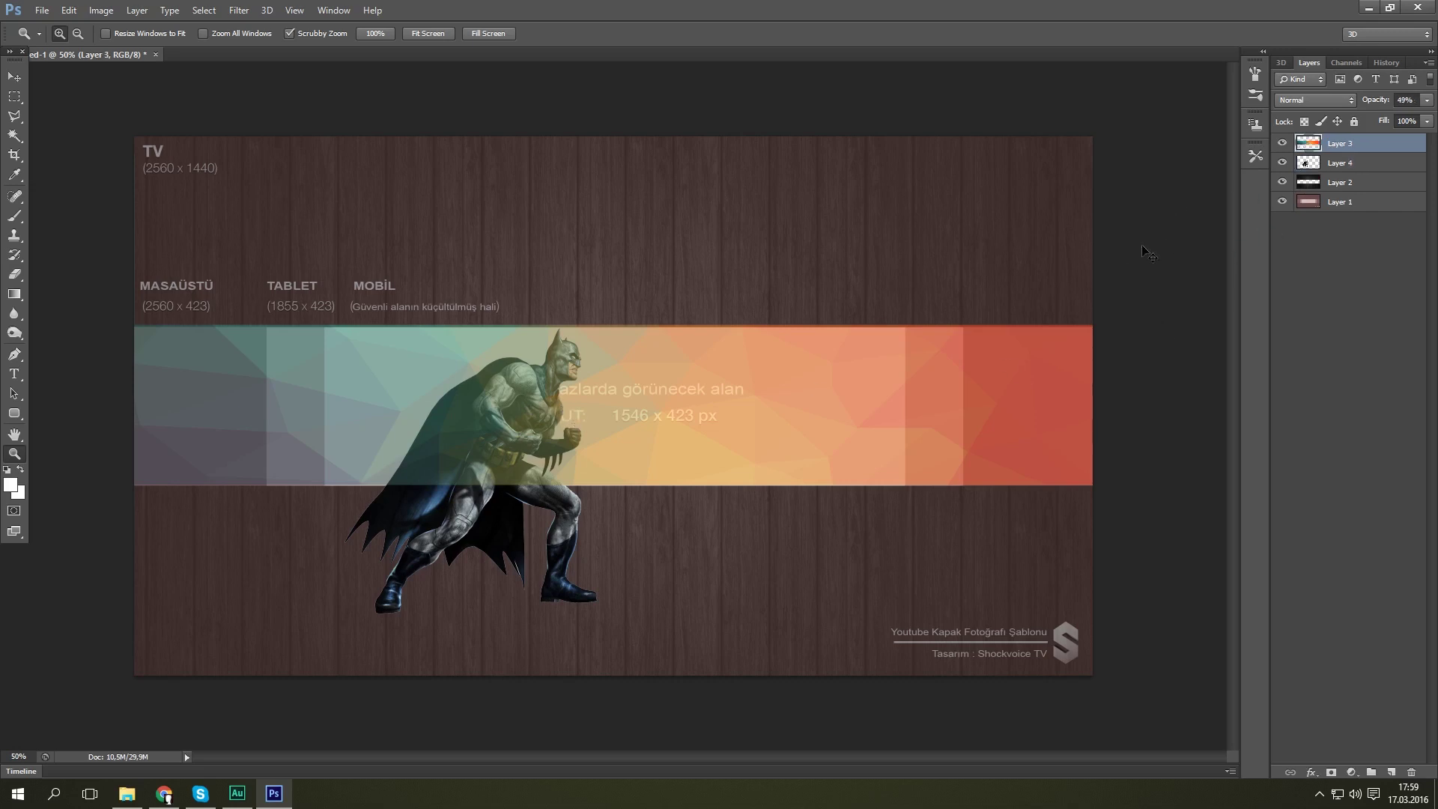
pyautogui.hotkey('ctrl', 't')
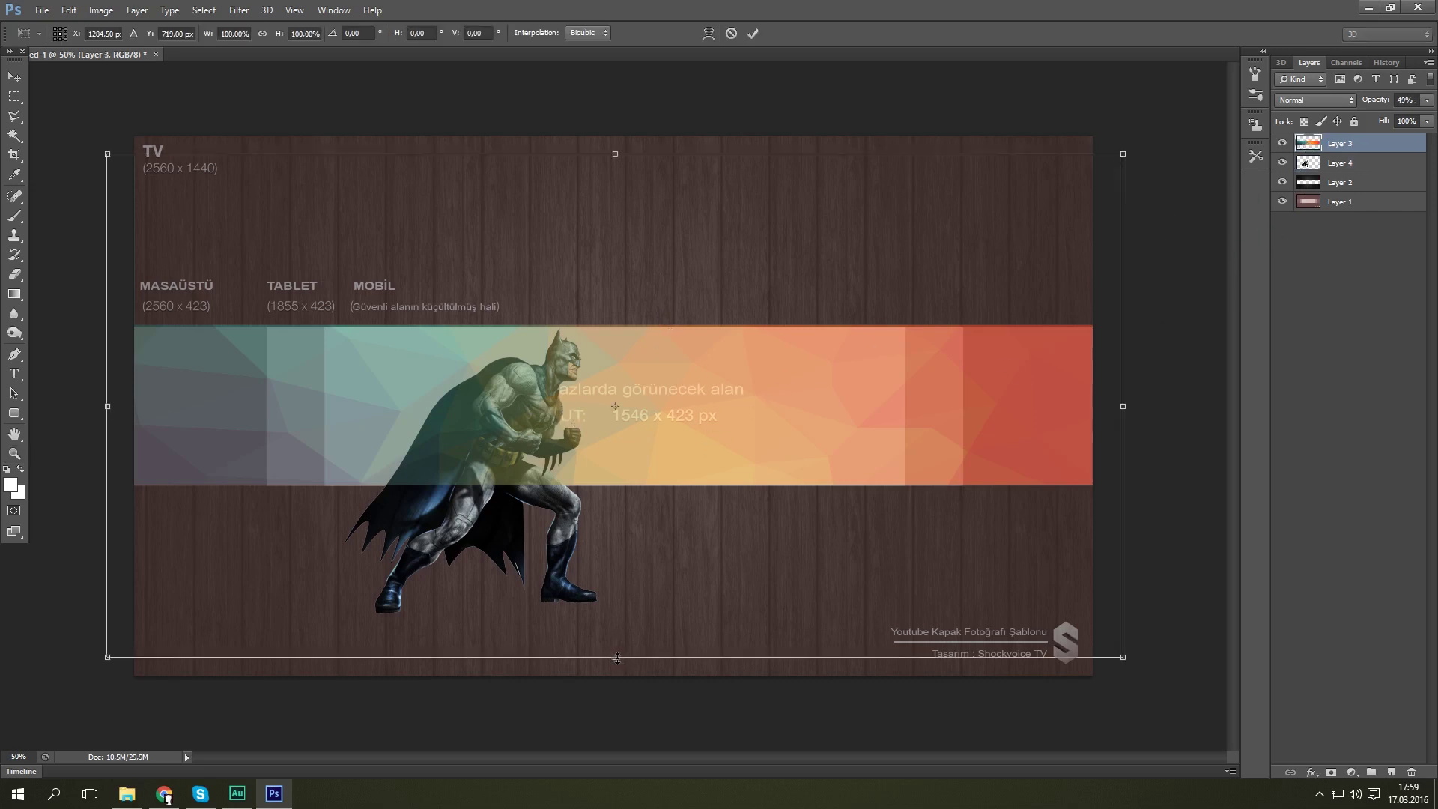
pyautogui.moveTo(616, 658); pyautogui.dragTo(616, 662)
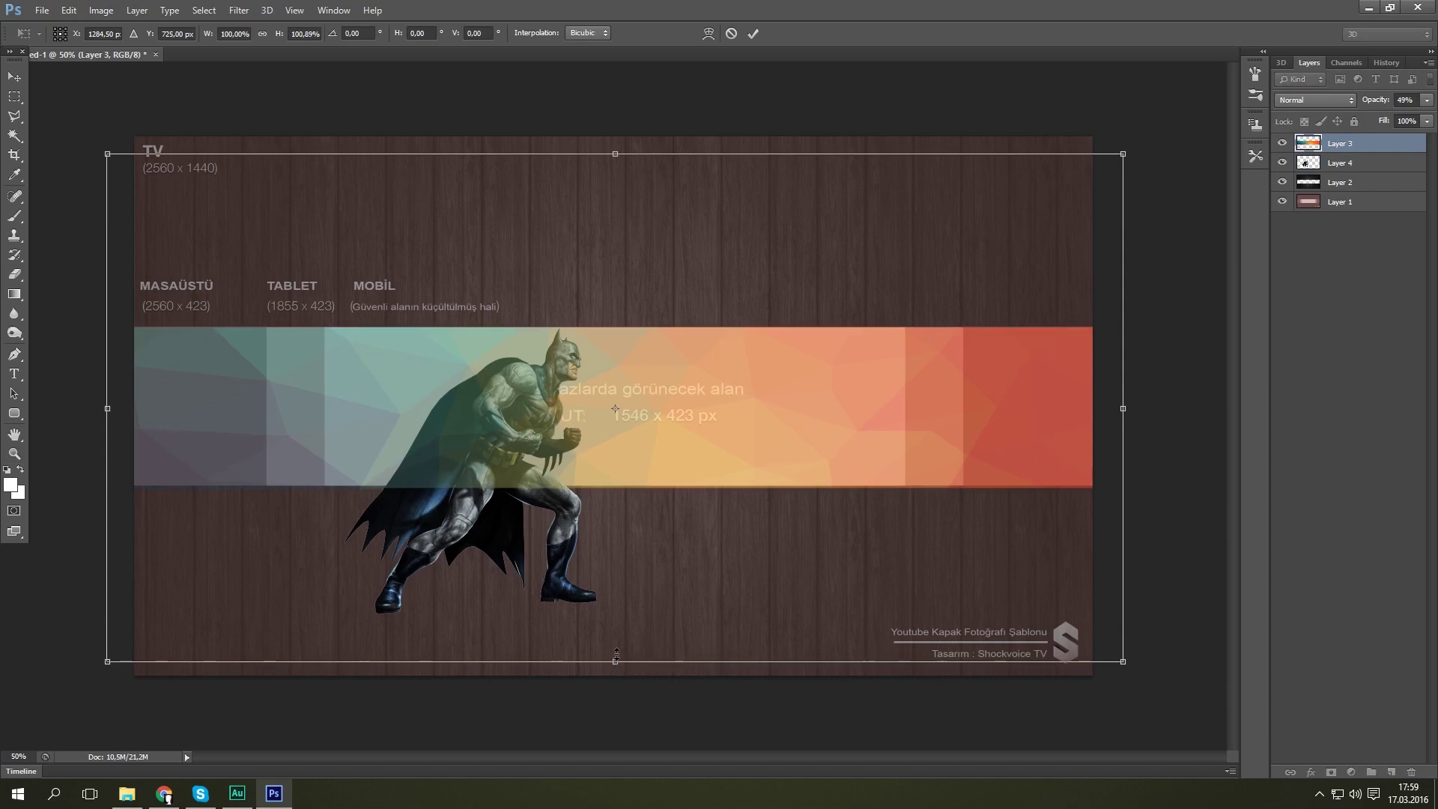
pyautogui.press('Return')
pyautogui.press('z')
# - Delete the part of the Batman figure below the band, deselect, and move its layer above the triangles layer
pyautogui.click(1326, 162)
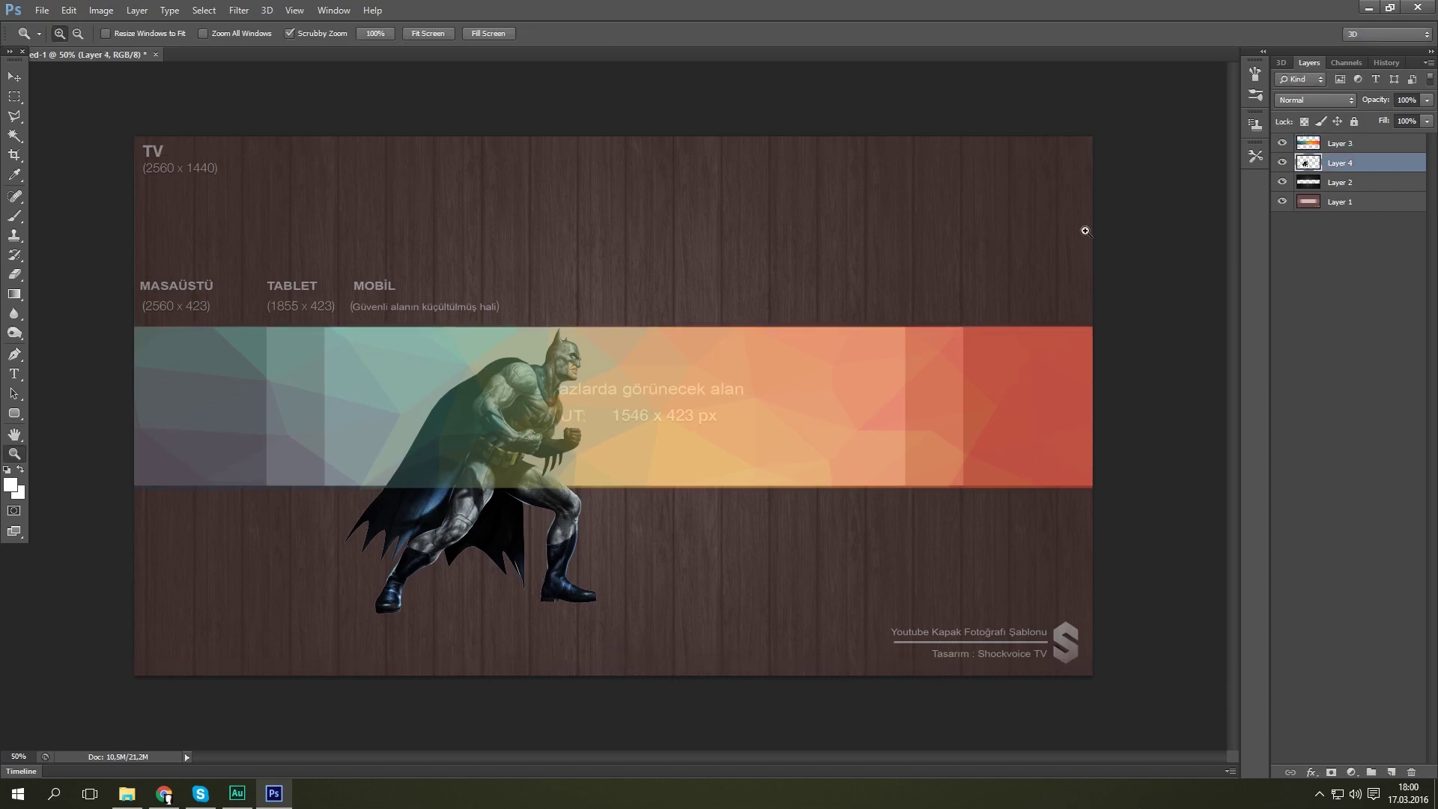
pyautogui.click(14, 97)
pyautogui.moveTo(276, 640); pyautogui.dragTo(725, 487)
pyautogui.press('Delete')
pyautogui.rightClick(562, 524)
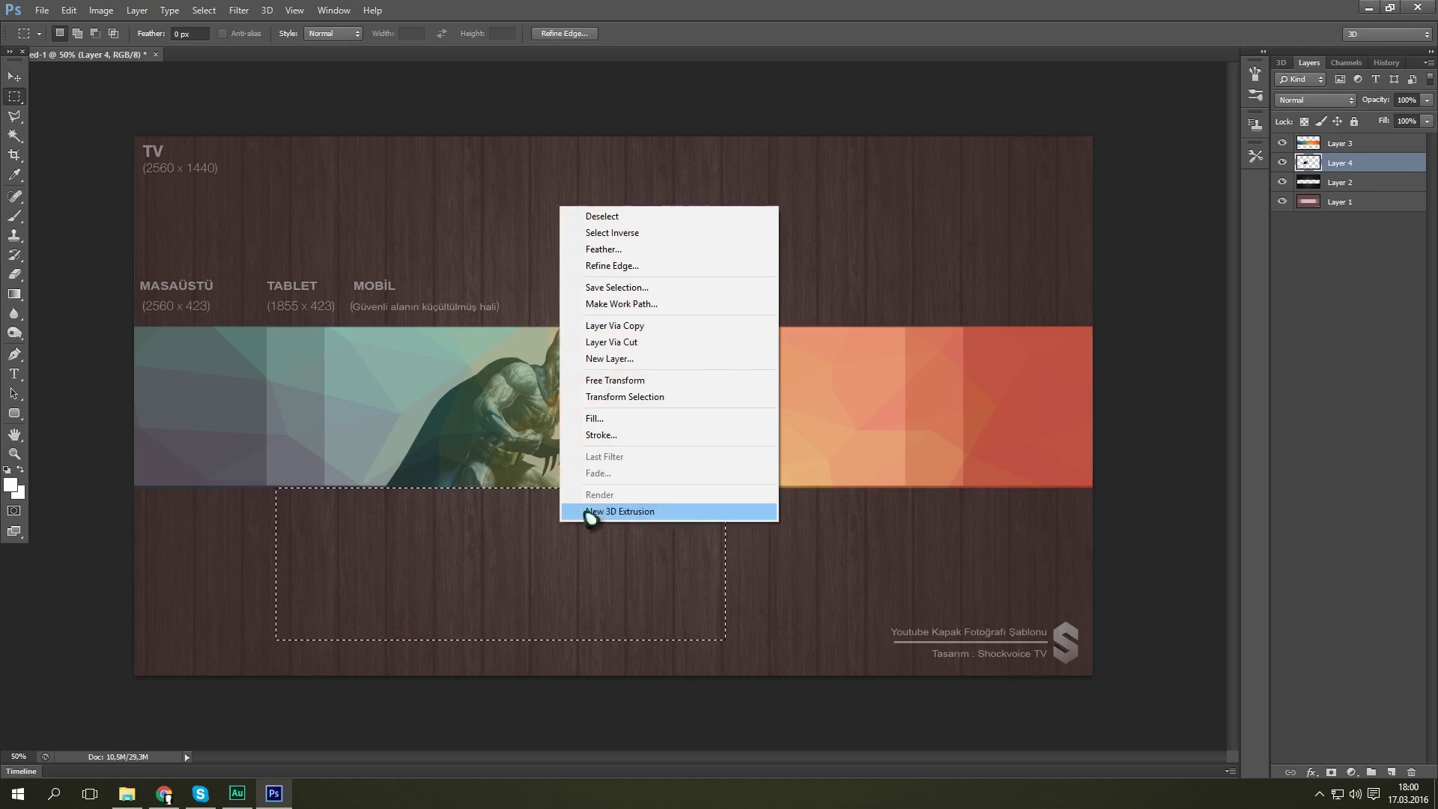
pyautogui.click(611, 217)
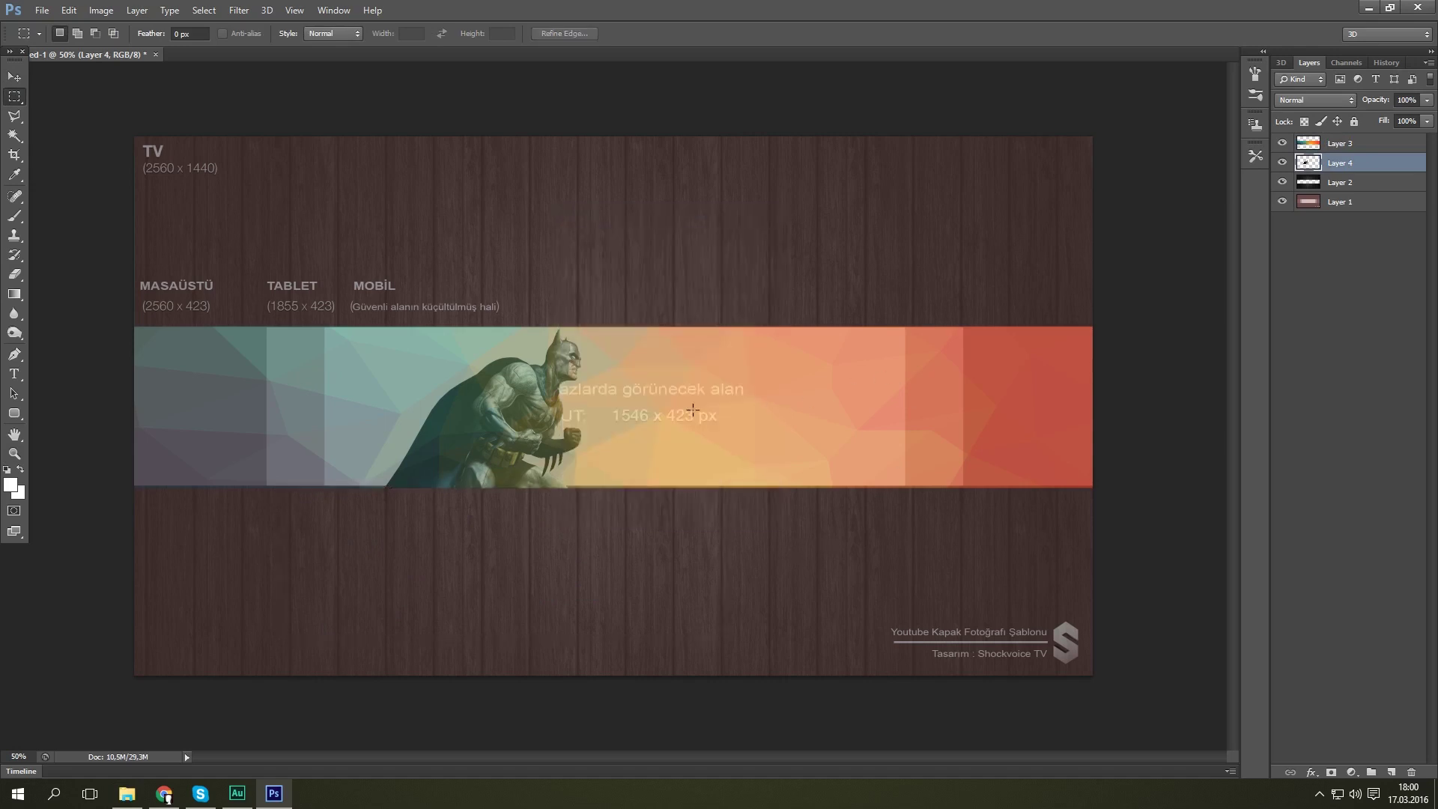
pyautogui.moveTo(1307, 163); pyautogui.dragTo(1308, 142)
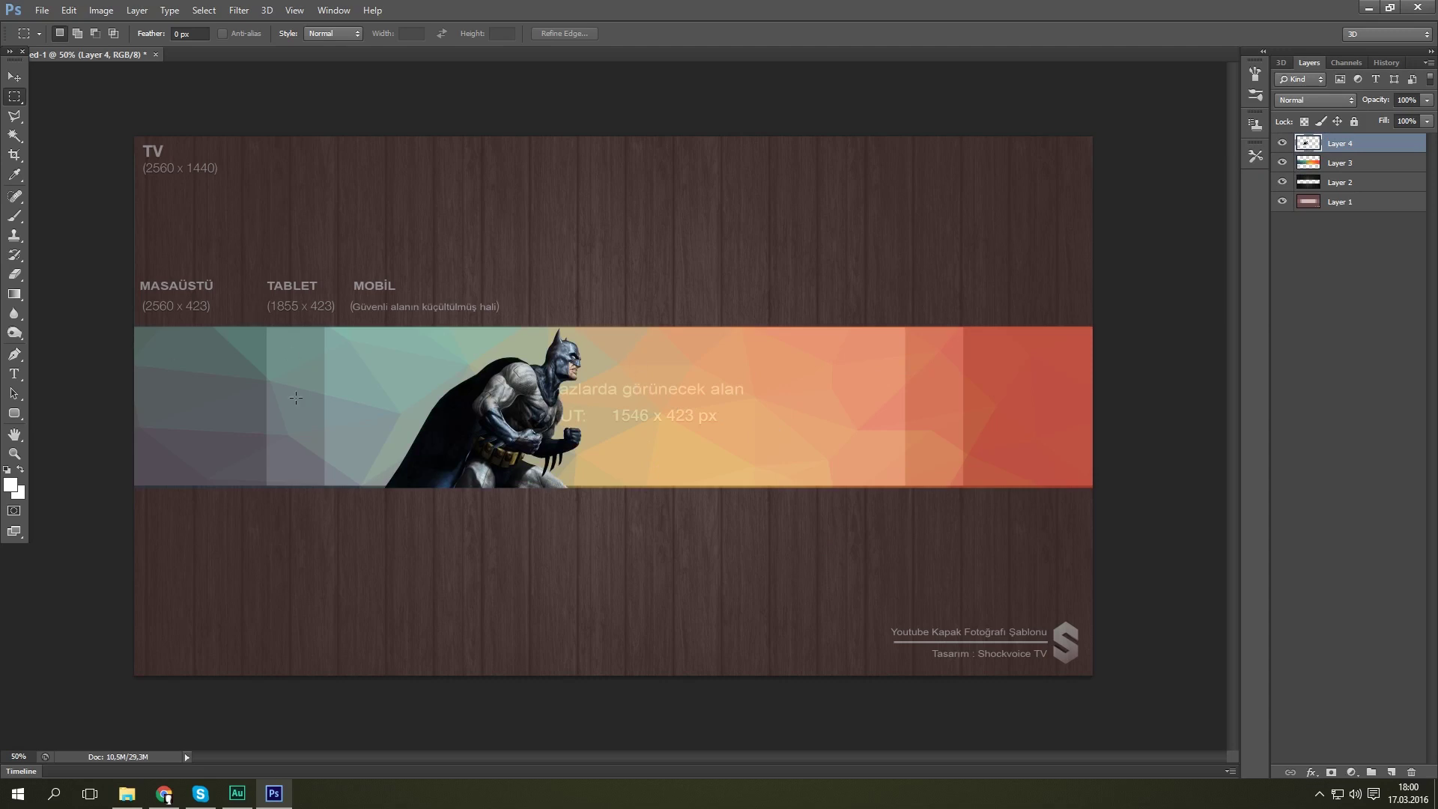
# - Add the text BATMAN on the band, enlarge it to 146 pt and place it beside the Batman figure
pyautogui.click(14, 374)
pyautogui.click(634, 383)
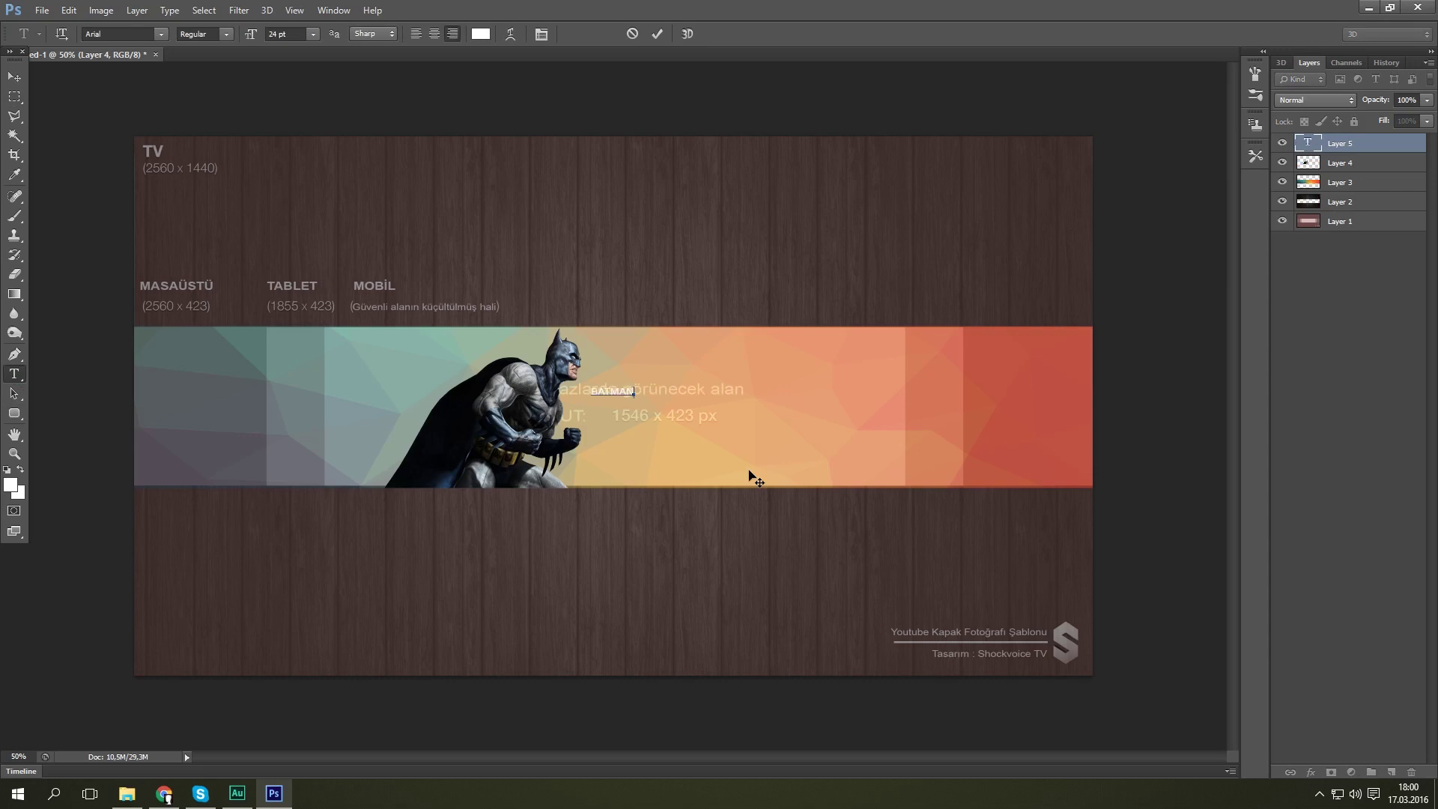
pyautogui.hotkey('ctrl', 'a')
pyautogui.click(314, 34)
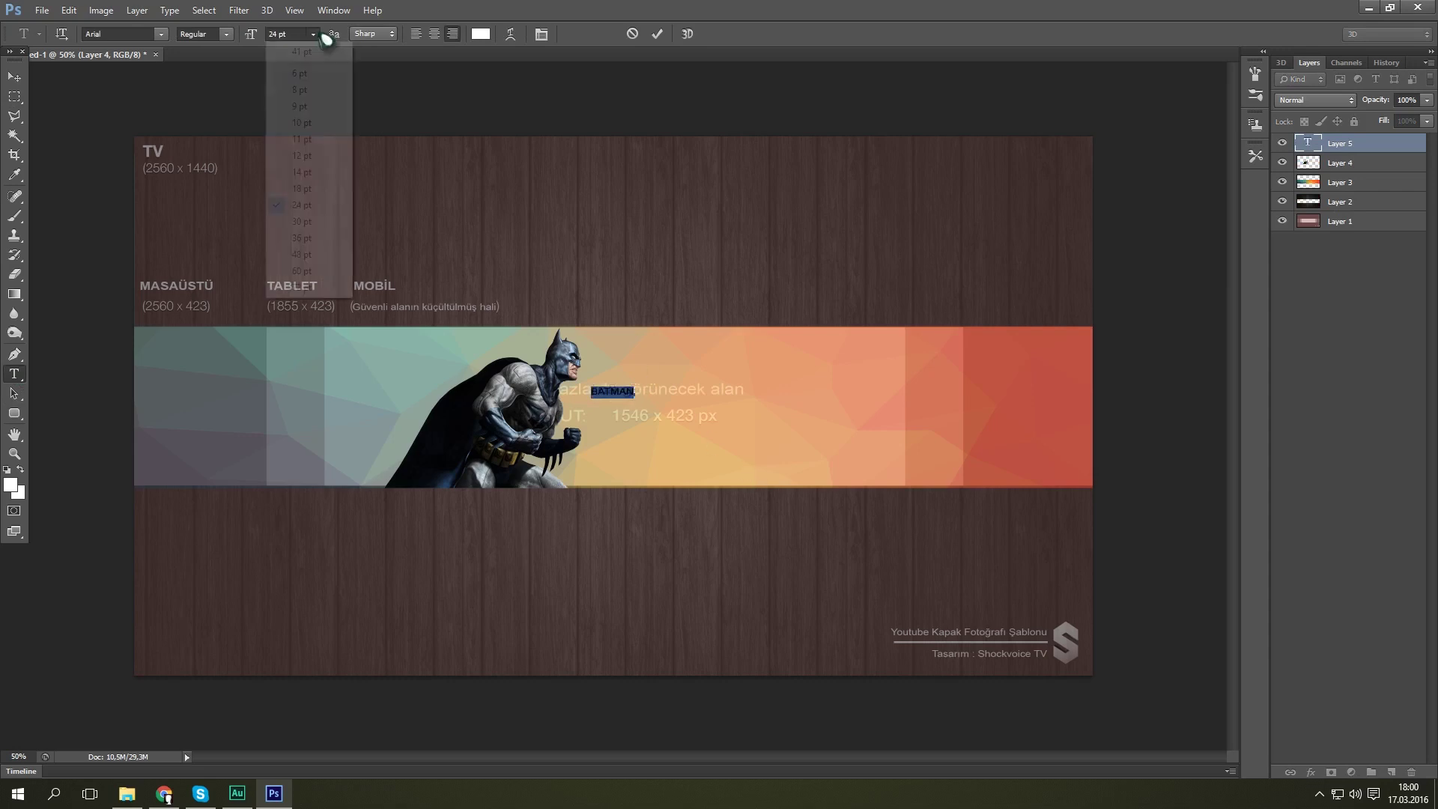
pyautogui.click(326, 304)
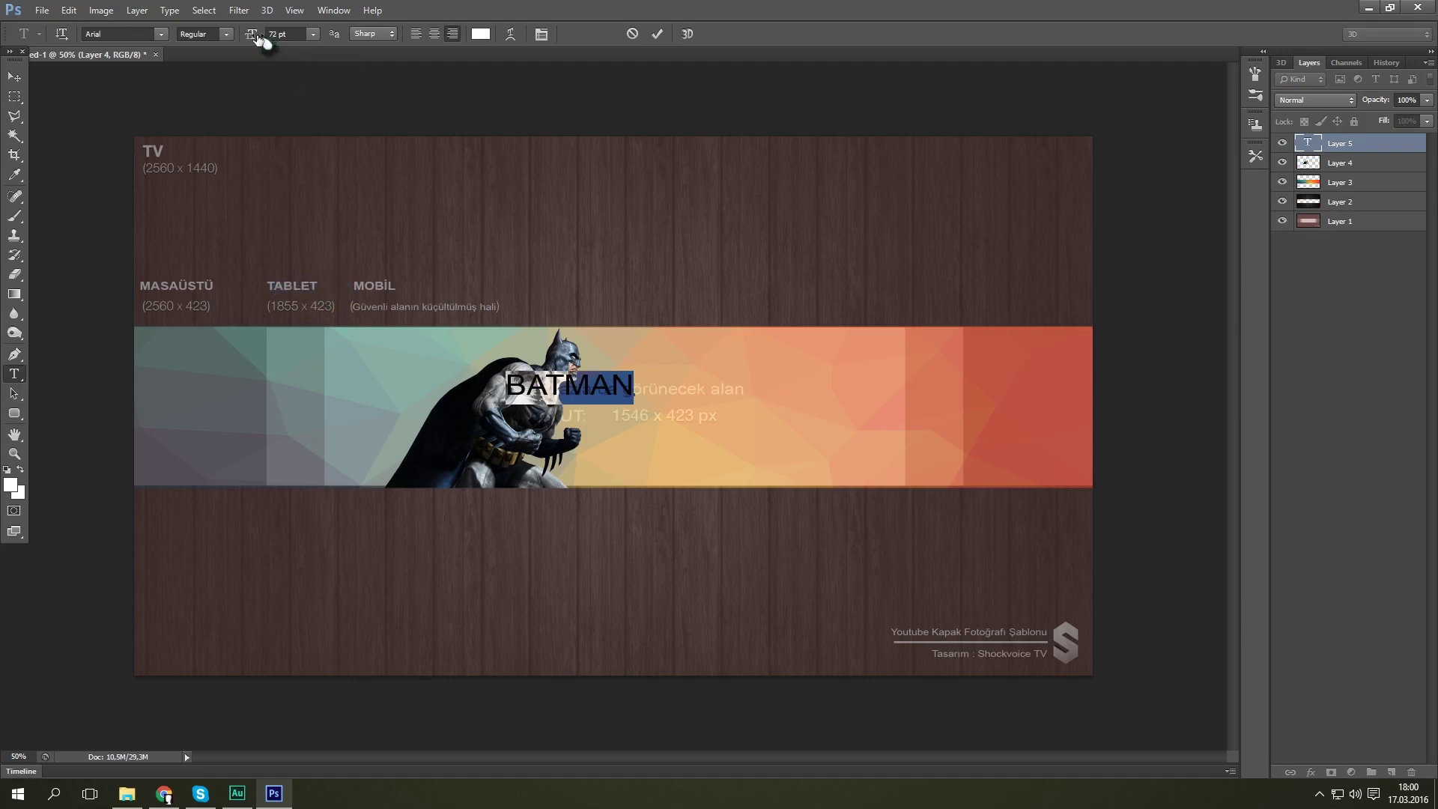
pyautogui.moveTo(251, 34); pyautogui.dragTo(305, 41)
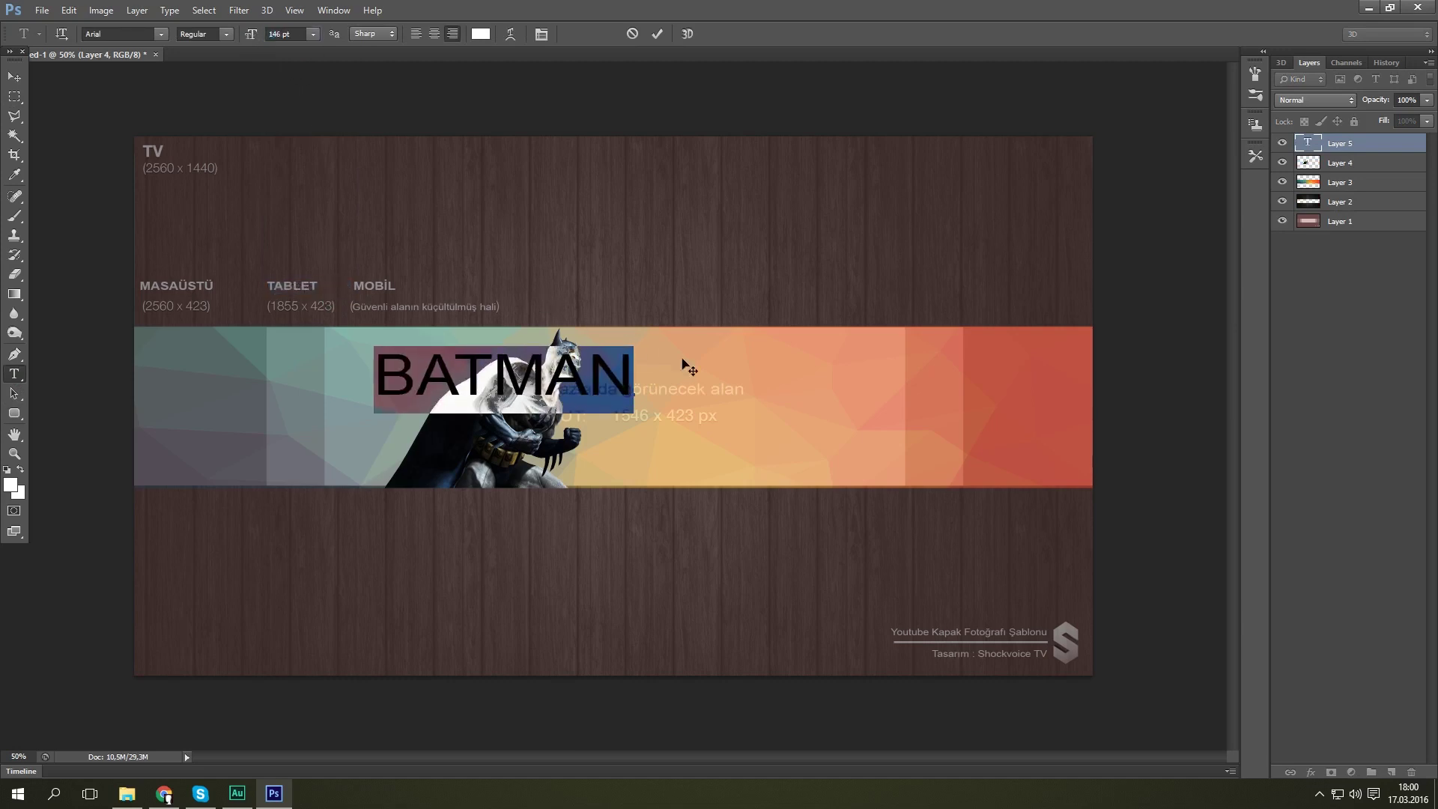
pyautogui.moveTo(684, 363); pyautogui.dragTo(912, 447)
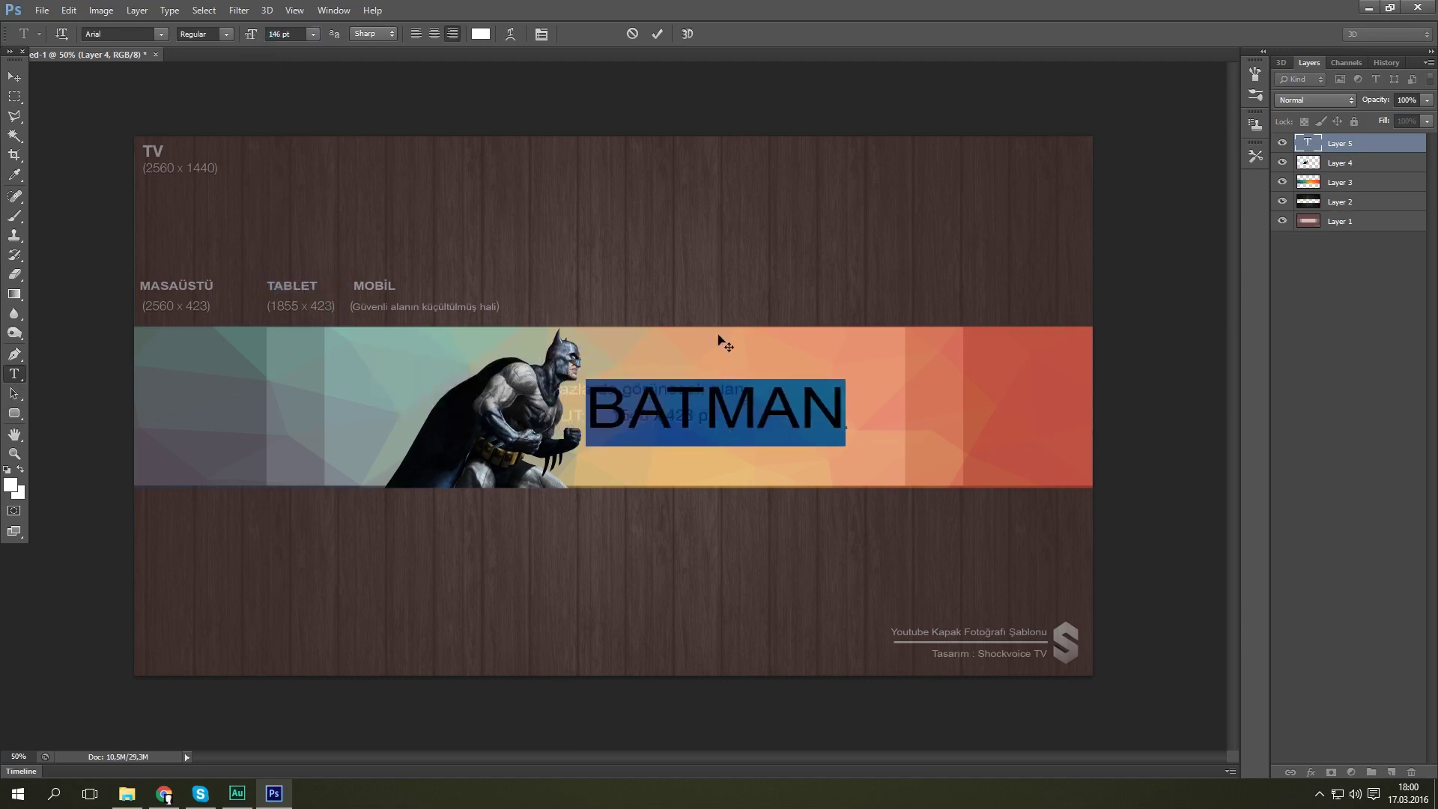
# - Set the BATMAN text in BadaBoom BB at 169 pt and shift it closer to the Batman figure
pyautogui.click(160, 34)
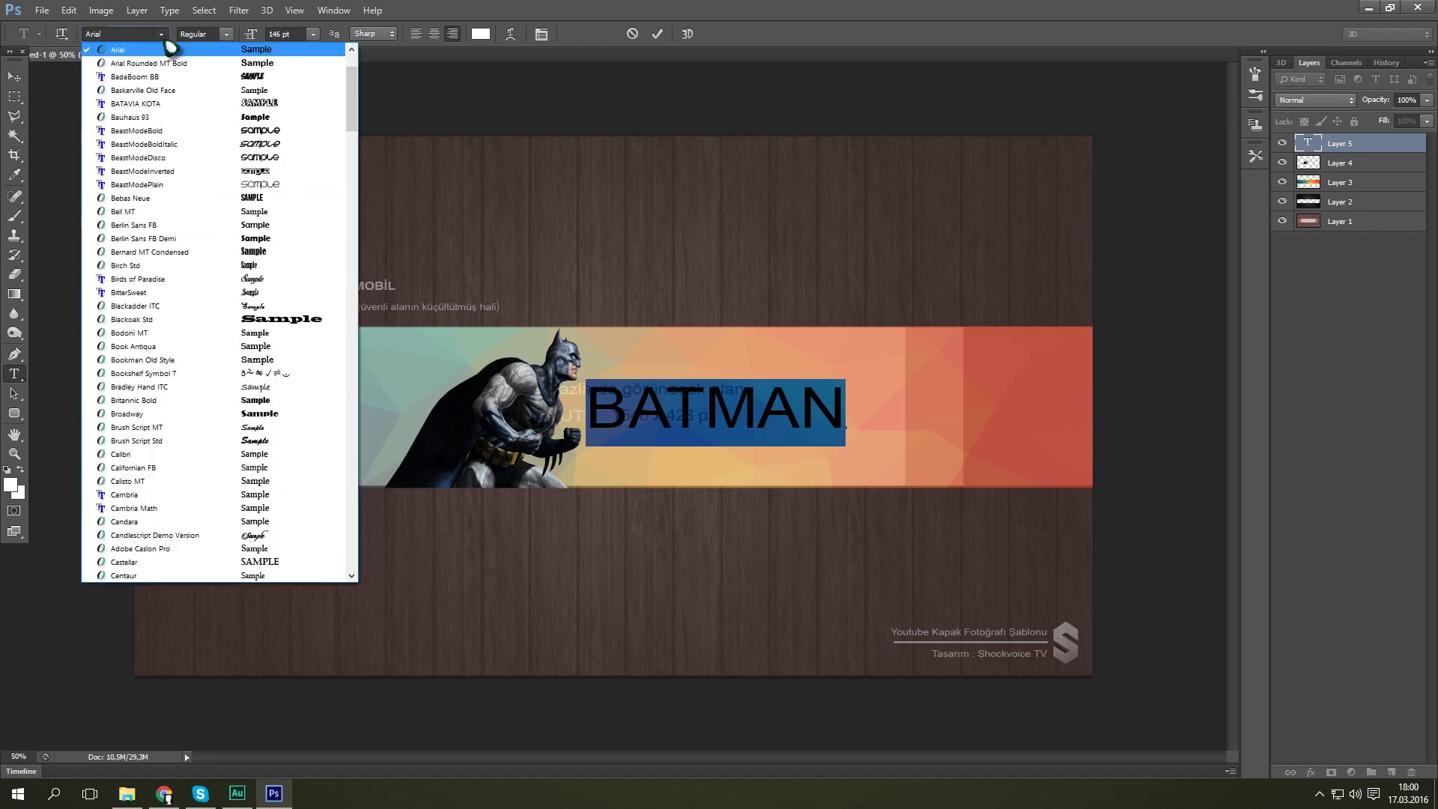
pyautogui.click(287, 77)
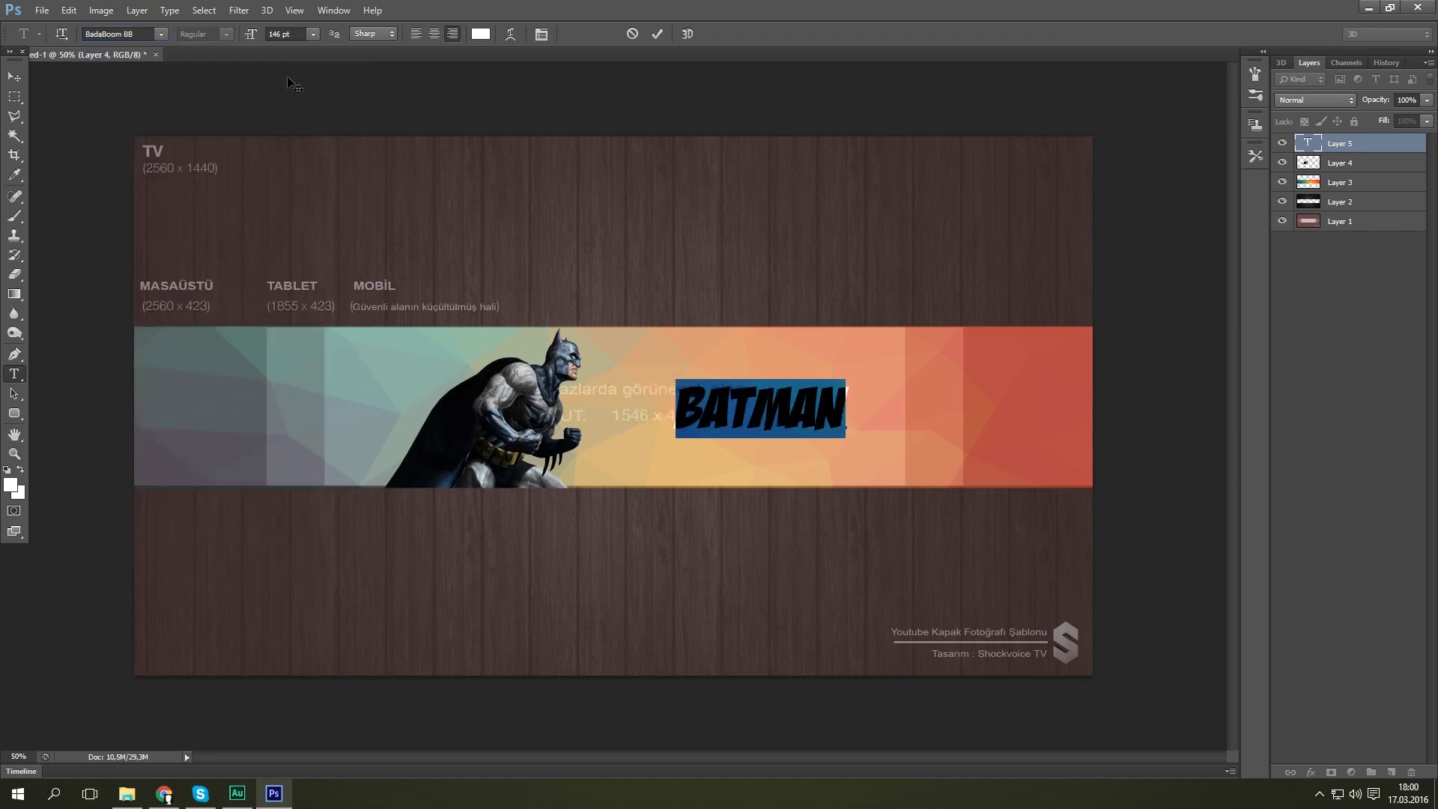
pyautogui.click(160, 34)
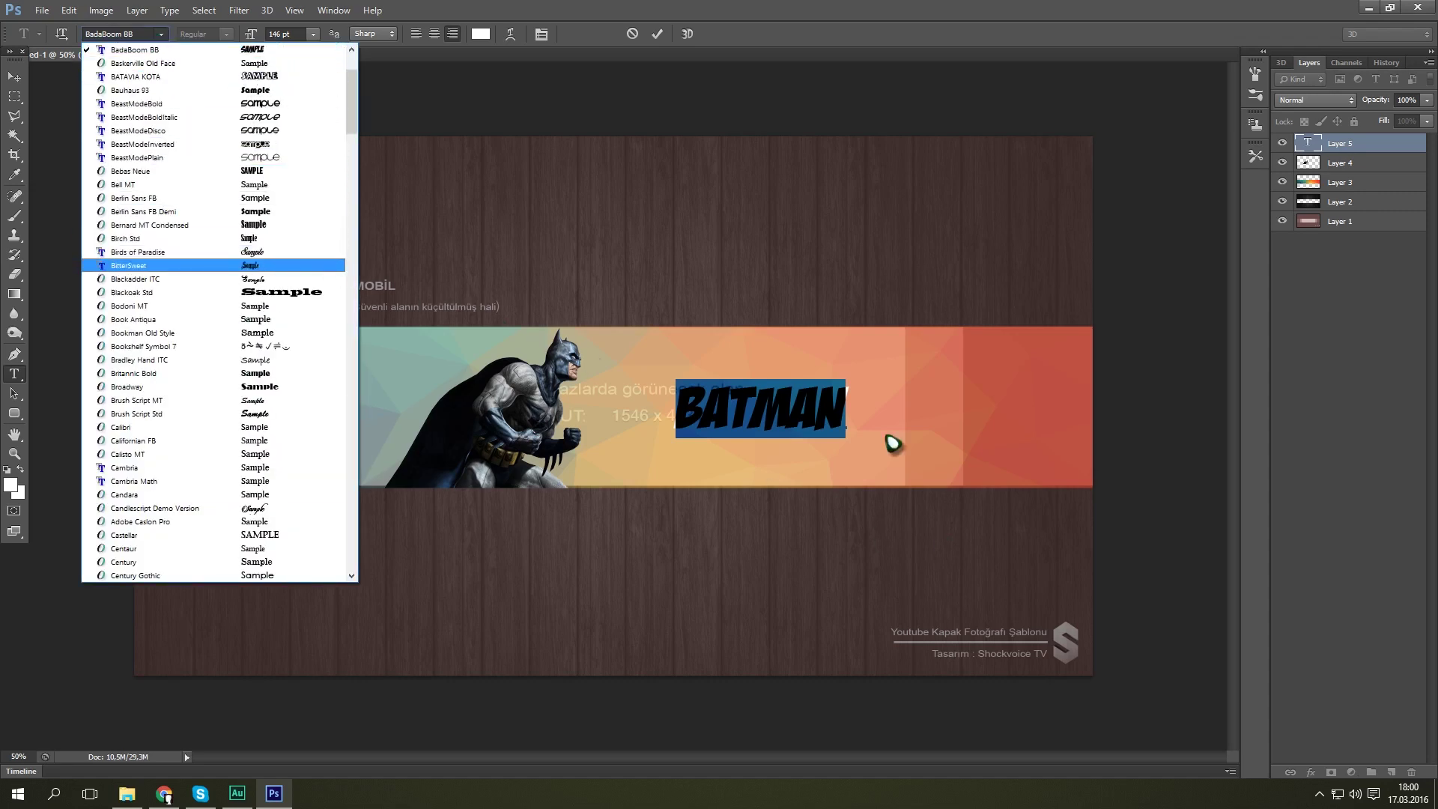
pyautogui.click(688, 21)
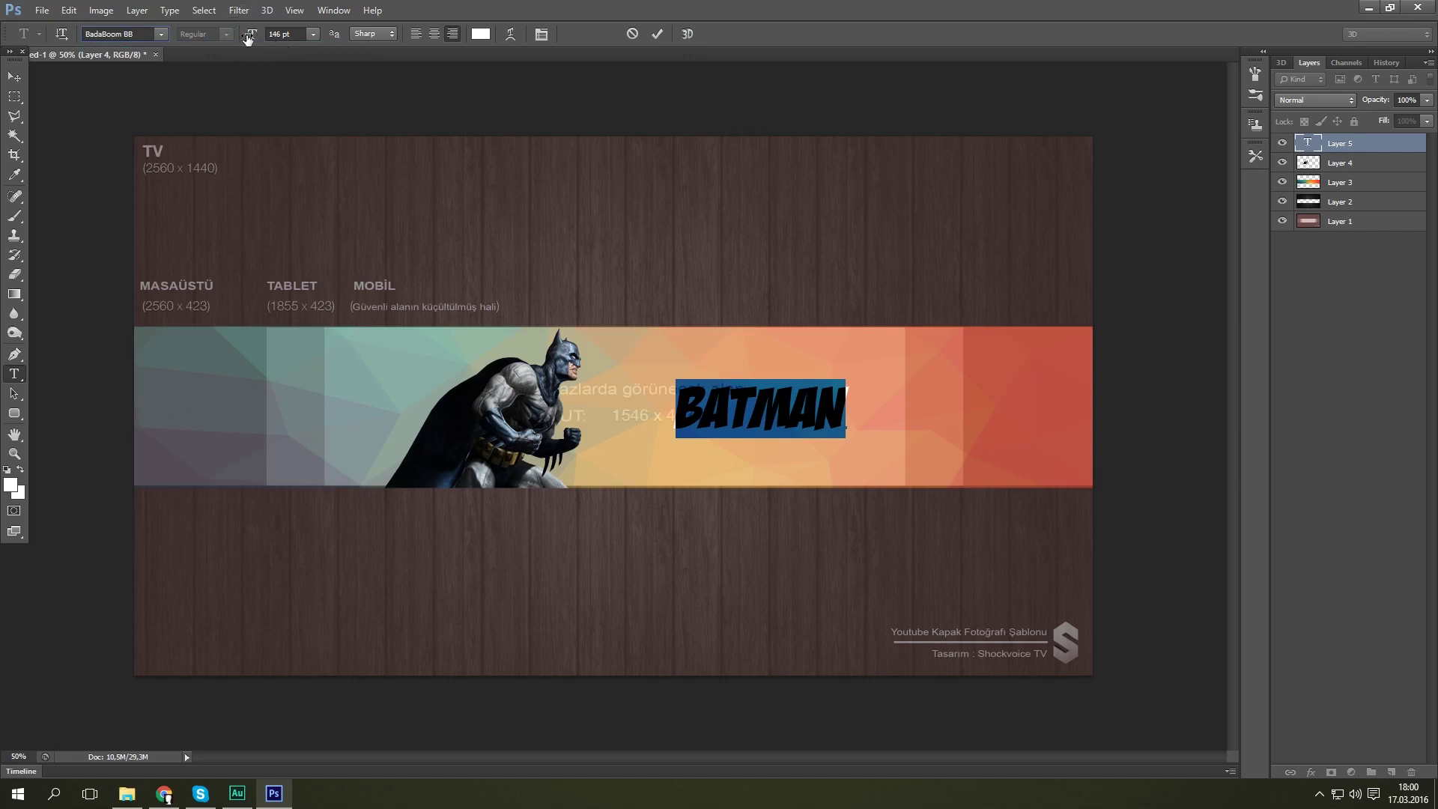
pyautogui.moveTo(250, 37); pyautogui.dragTo(264, 42)
pyautogui.click(13, 77)
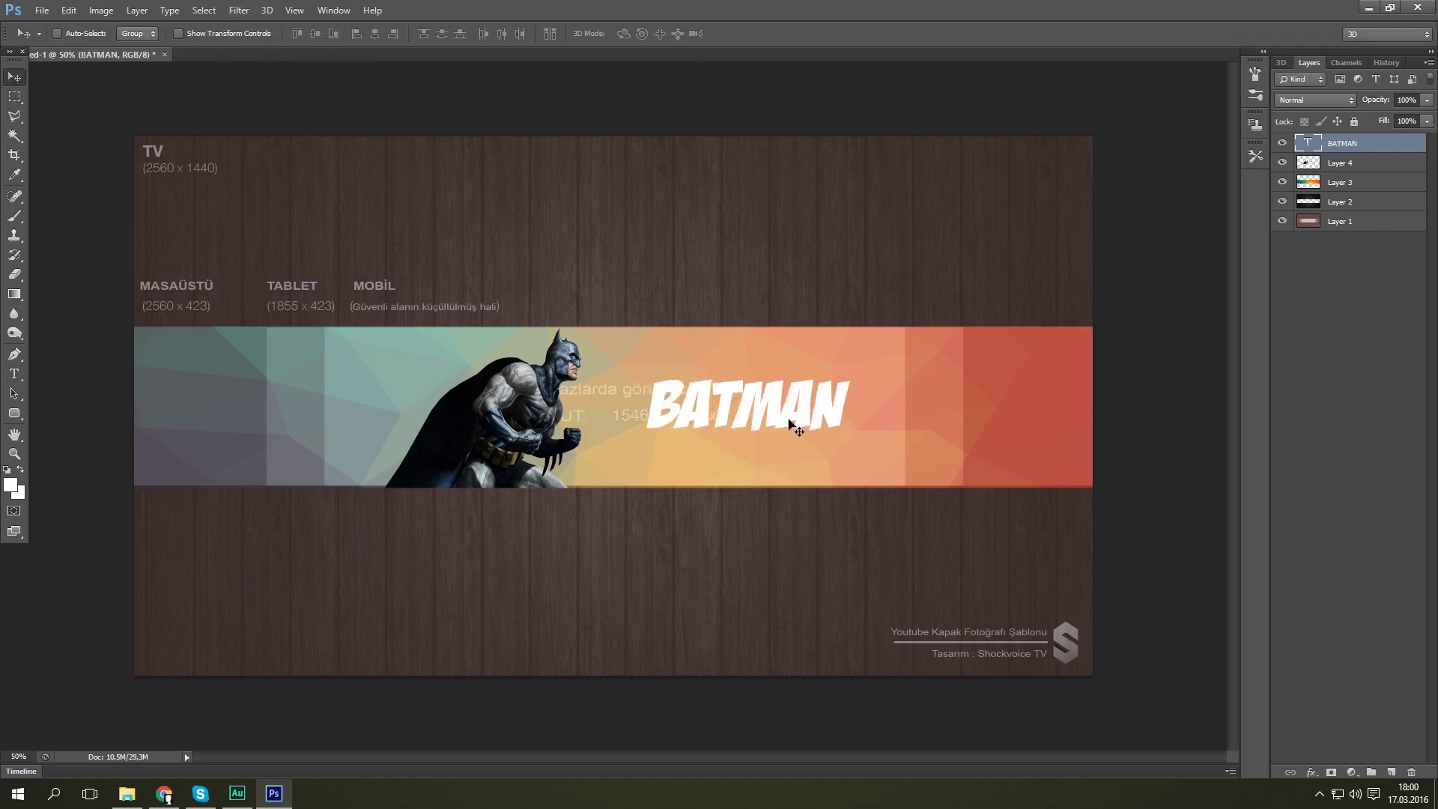
pyautogui.moveTo(792, 405); pyautogui.dragTo(717, 408)
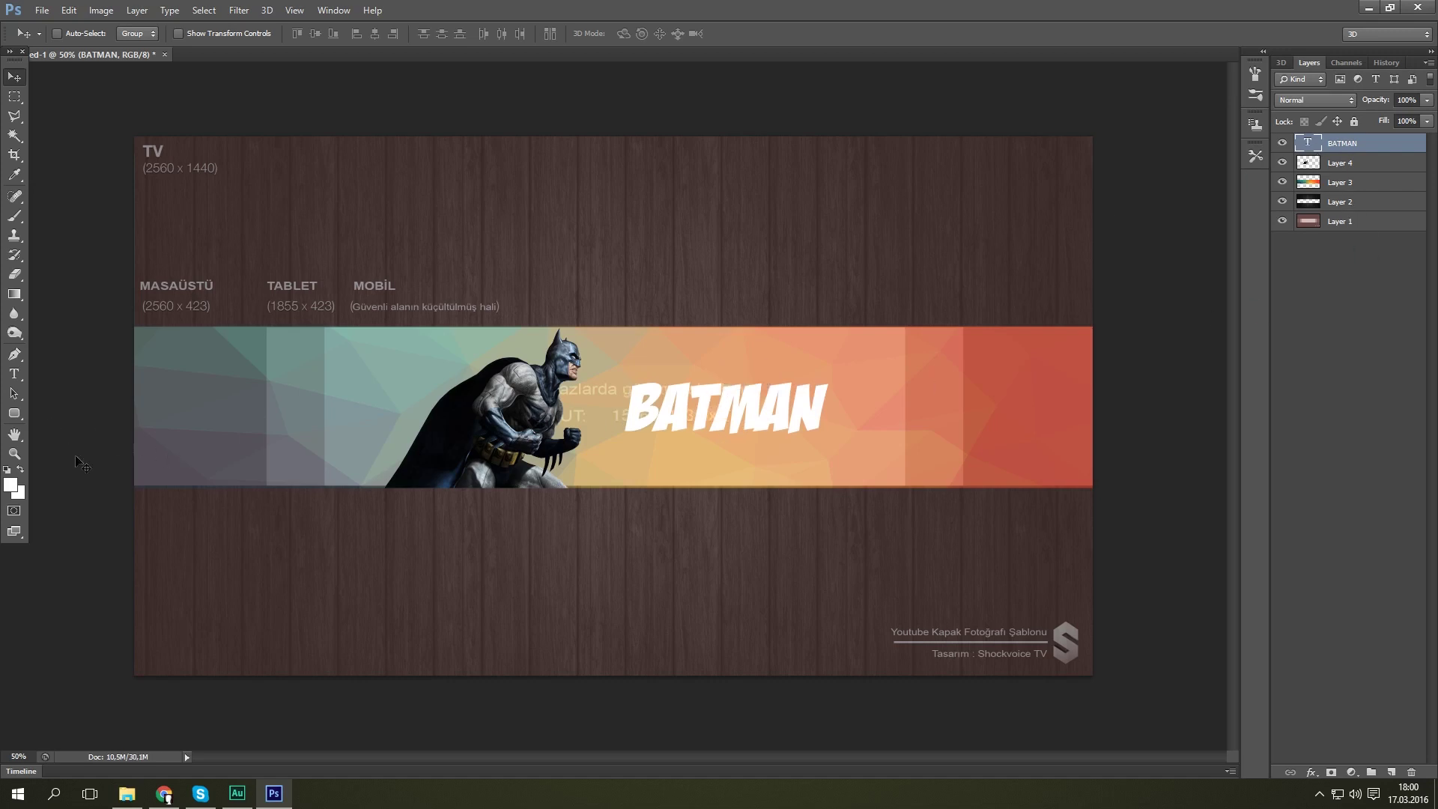
# - Color the whole BATMAN text bright blue (#1dabf9)
pyautogui.click(11, 484)
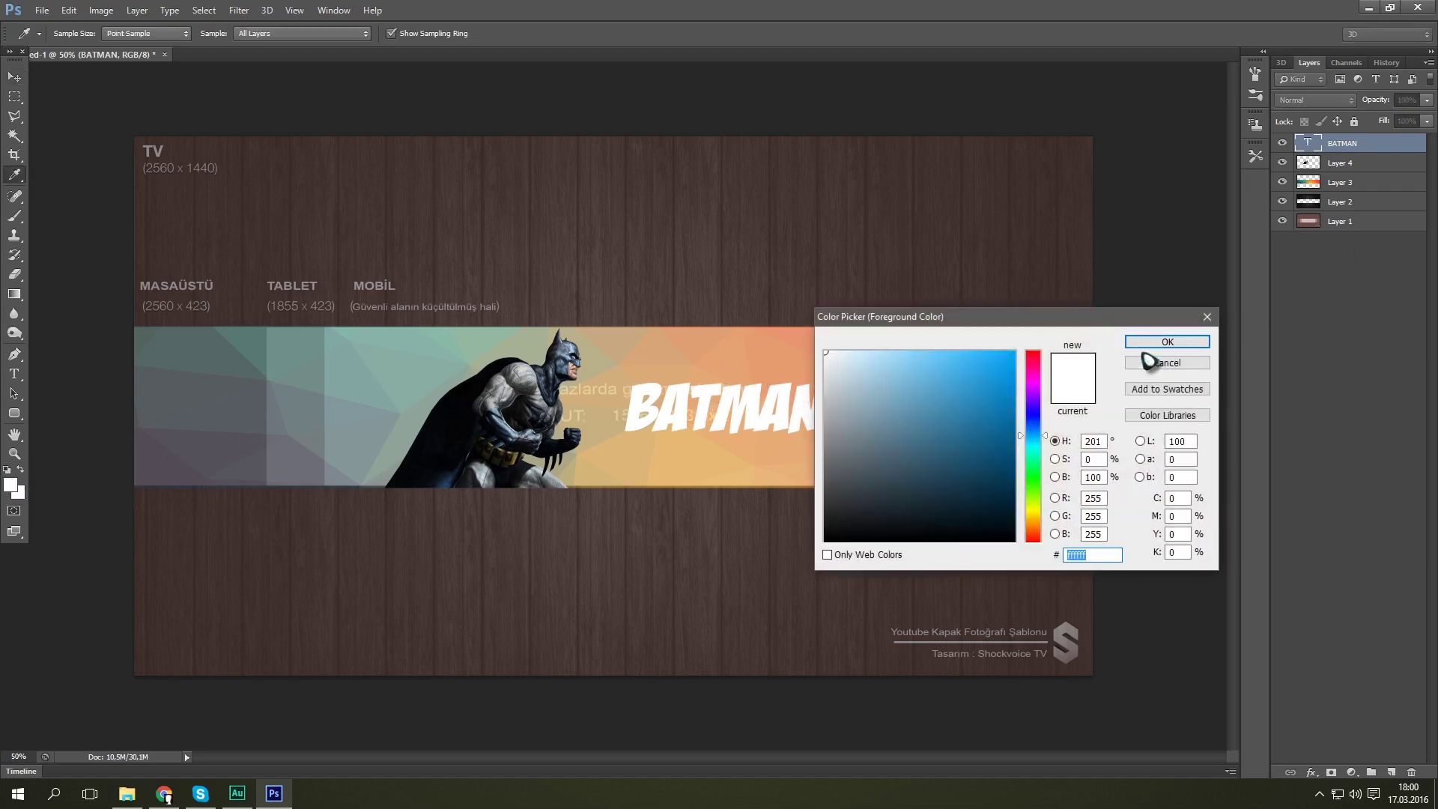
pyautogui.click(1148, 362)
pyautogui.click(15, 374)
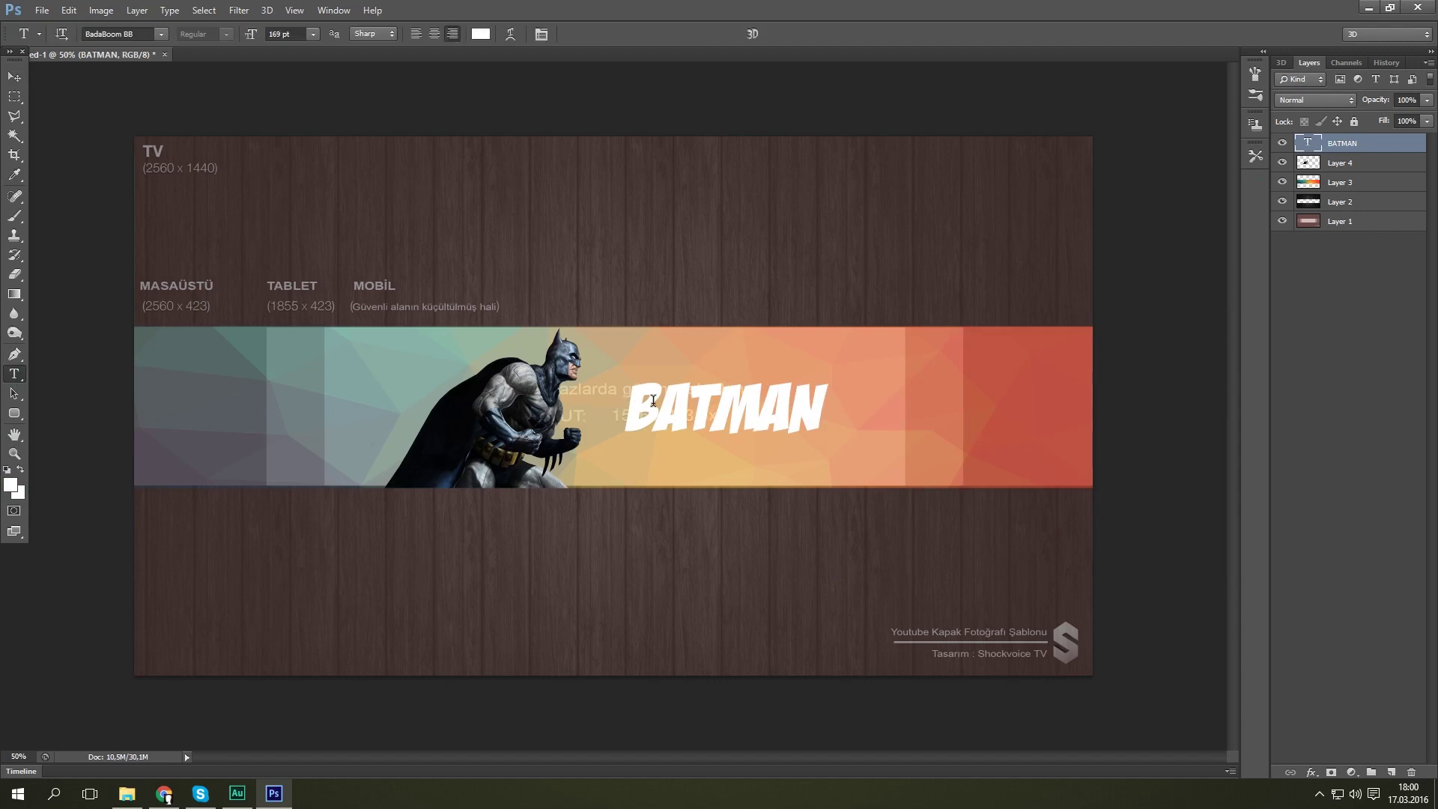
pyautogui.click(653, 401)
pyautogui.hotkey('ctrl', 'a')
pyautogui.click(10, 484)
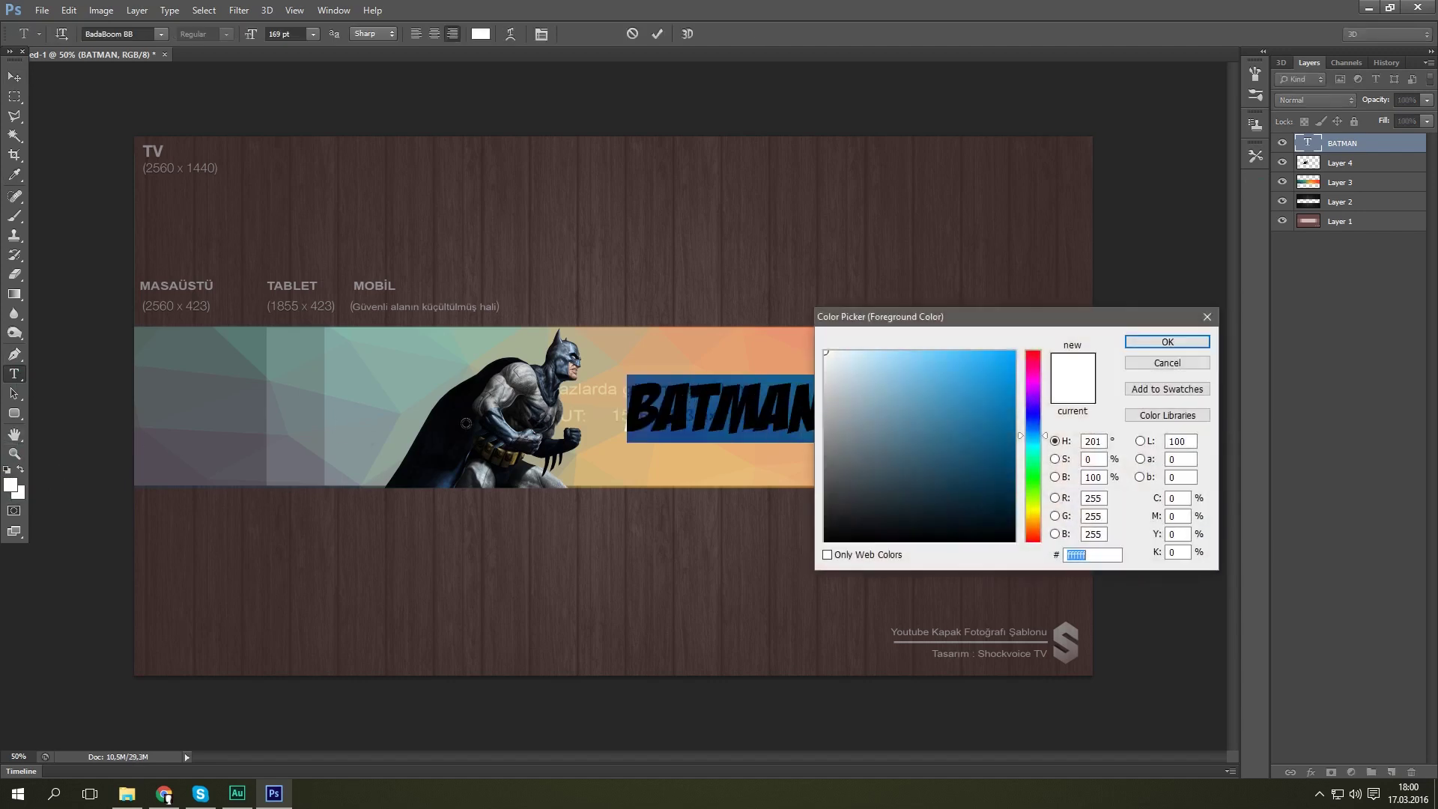
pyautogui.click(961, 361)
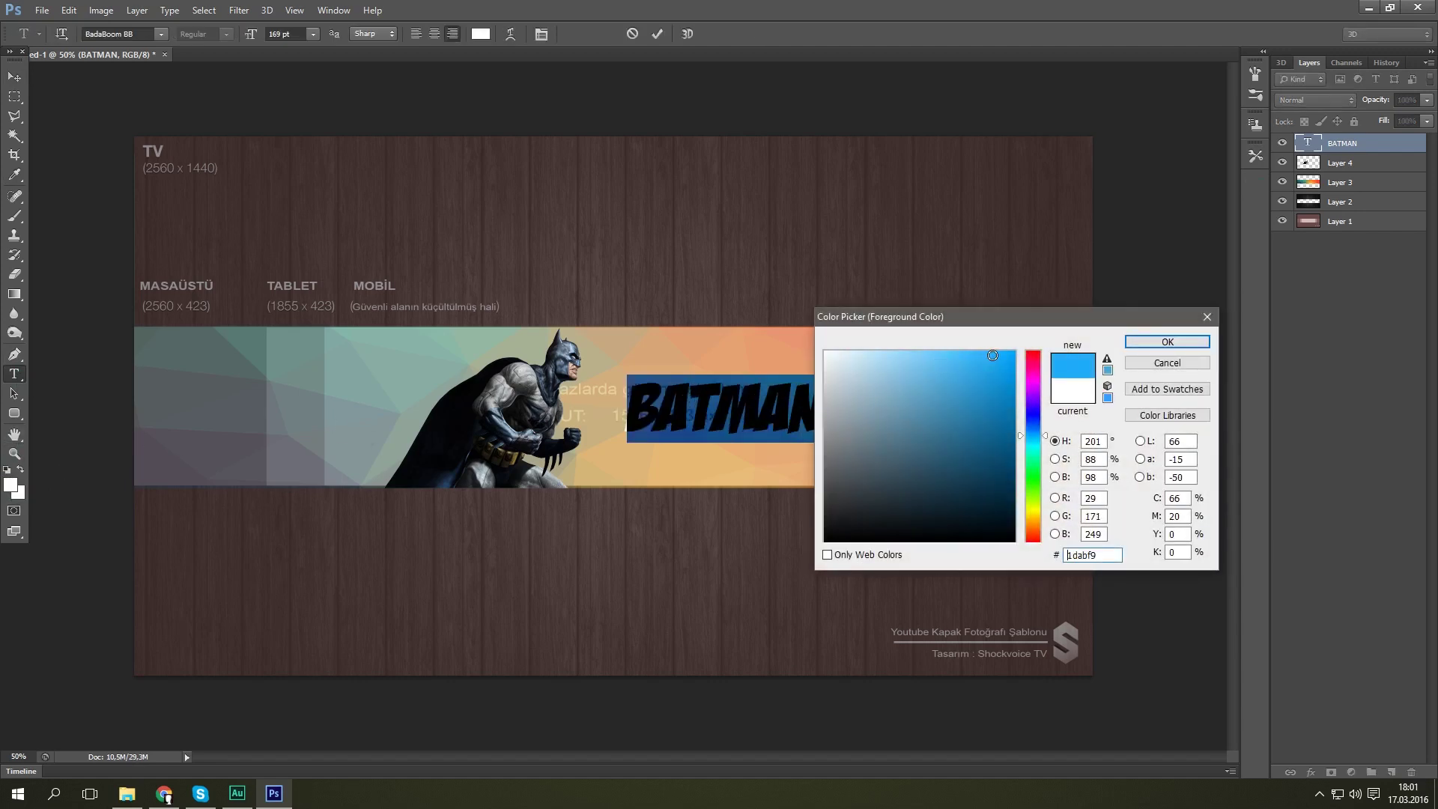
pyautogui.click(1165, 343)
pyautogui.click(828, 403)
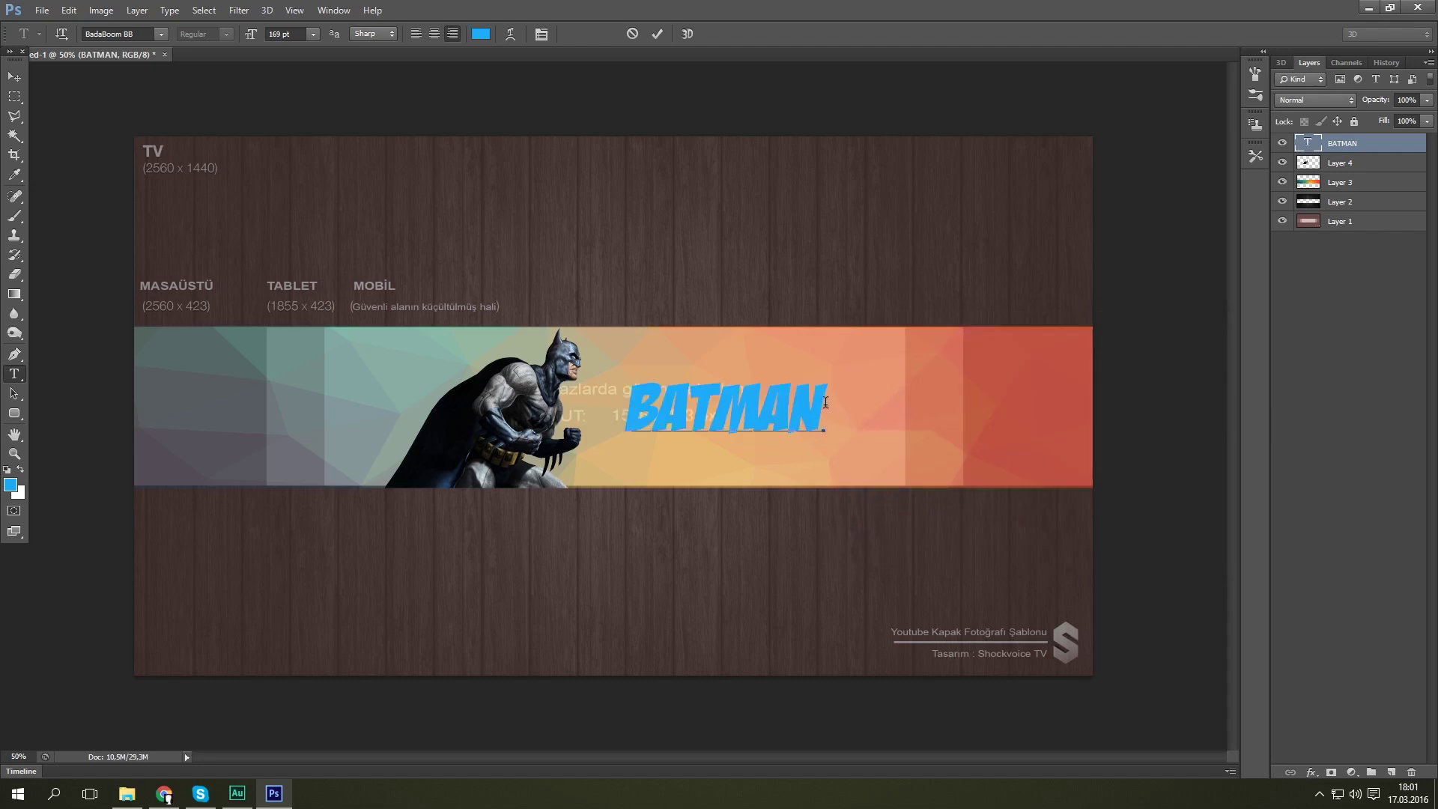
# - Recolor the BATMAN text to the darker blue #0e7bb7 and commit the text edit
pyautogui.moveTo(825, 403); pyautogui.dragTo(626, 408)
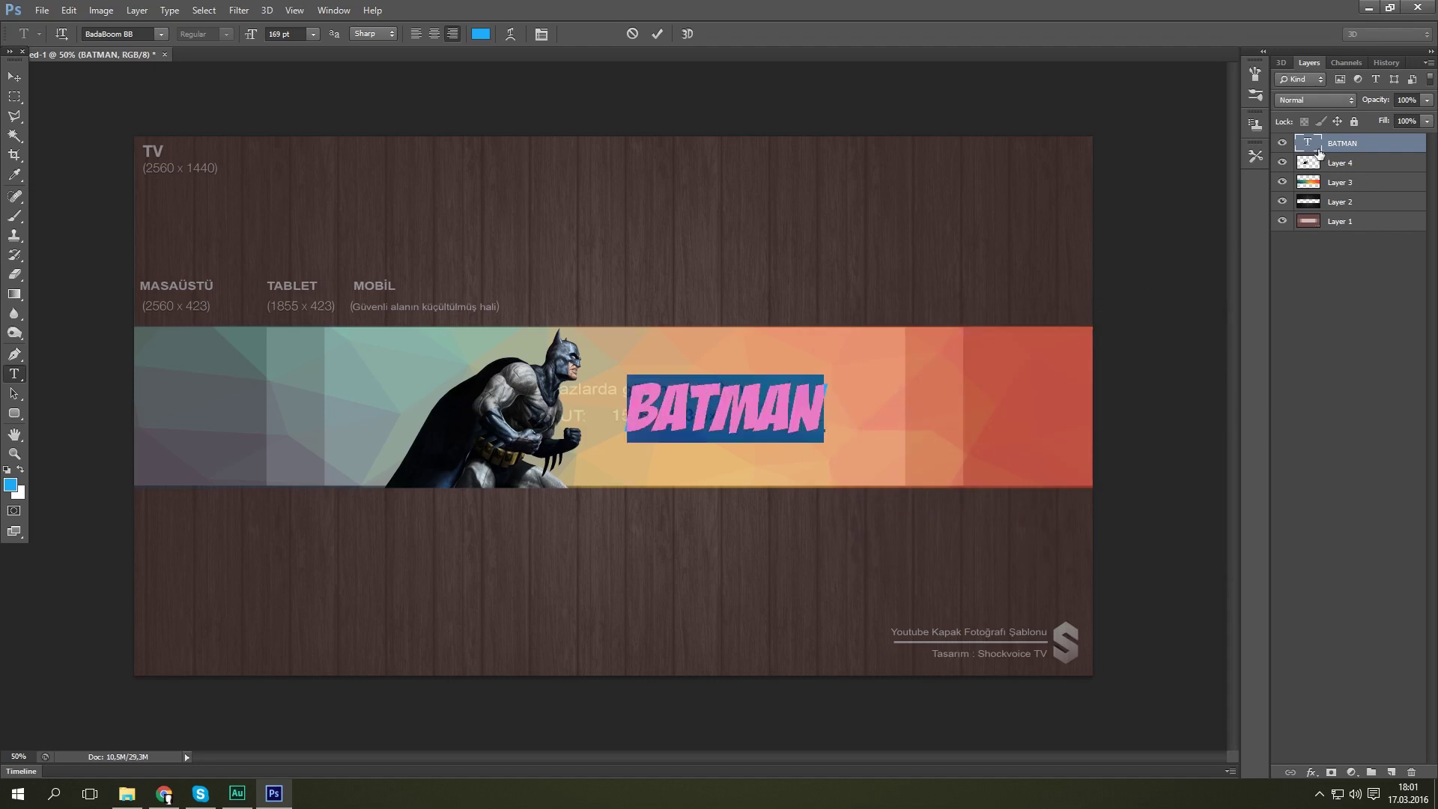
pyautogui.click(10, 484)
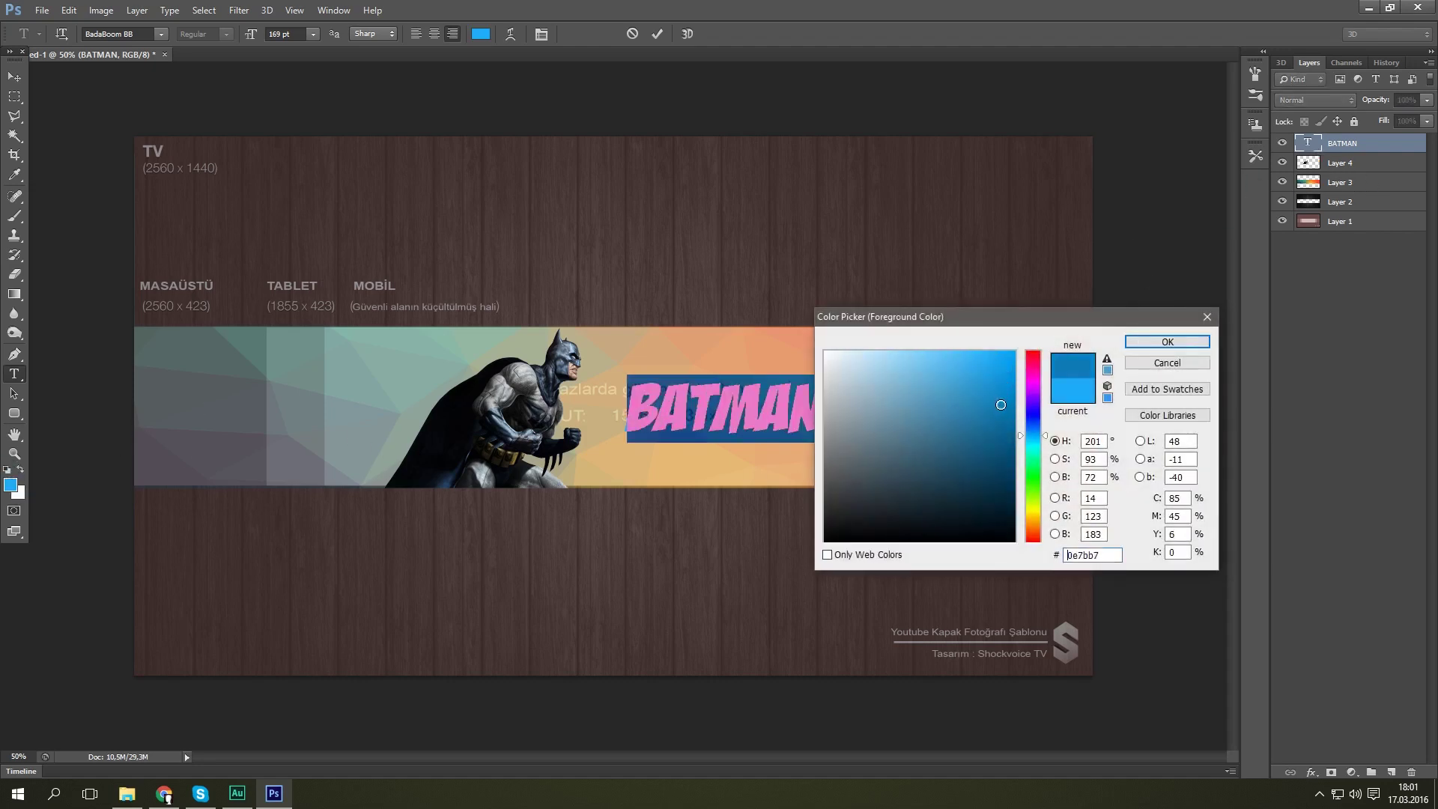
pyautogui.click(1167, 342)
pyautogui.click(829, 404)
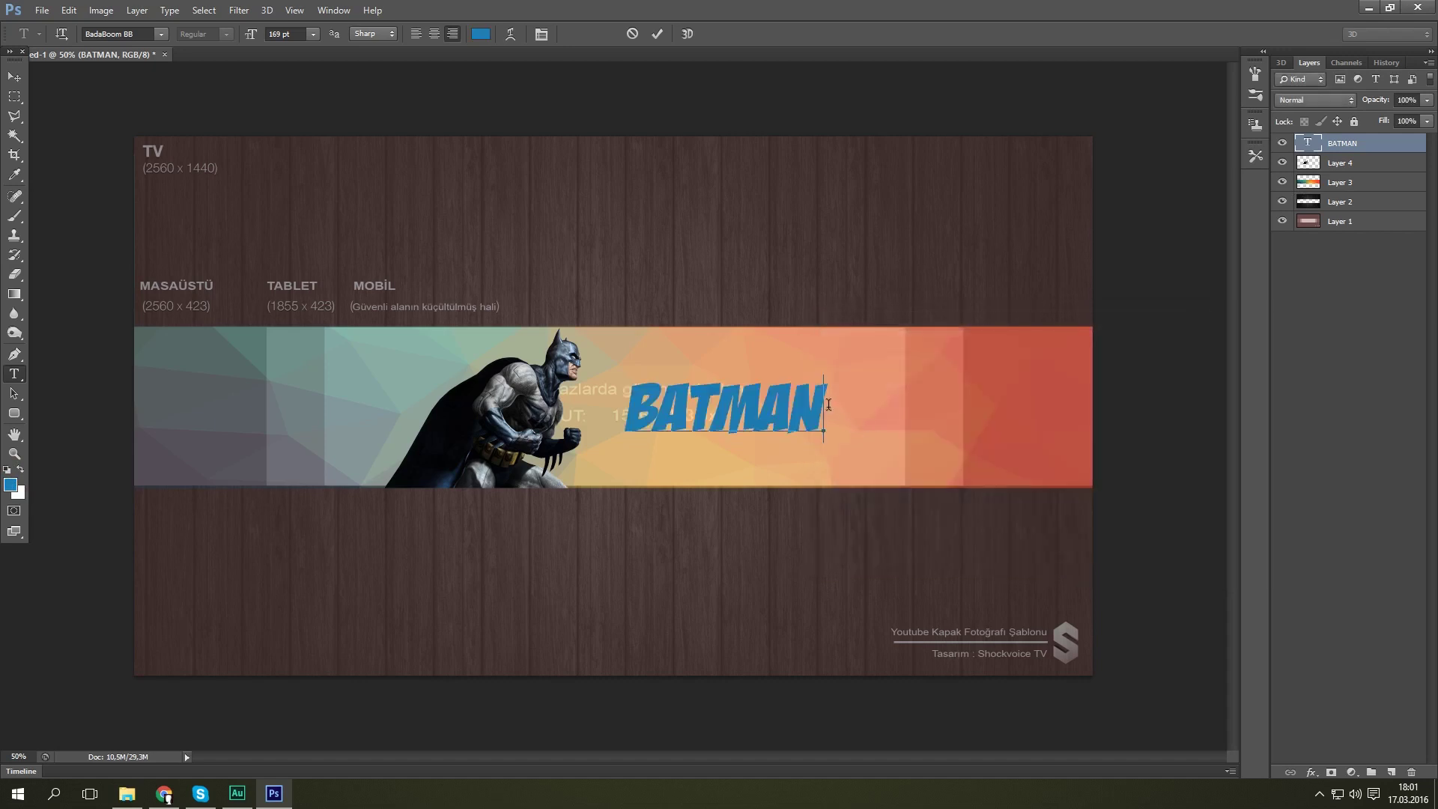
pyautogui.hotkey('ctrl', 'a')
pyautogui.click(1331, 149)
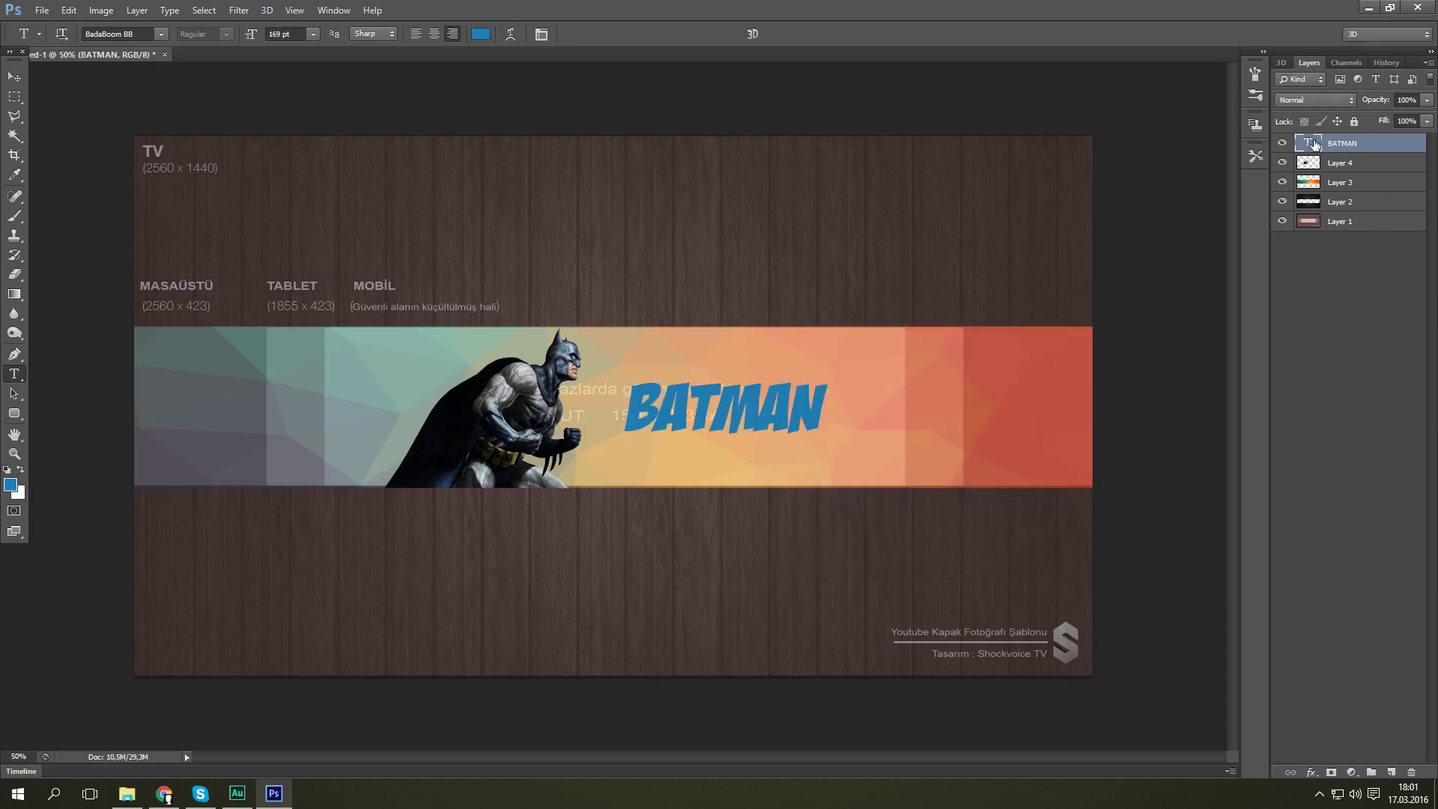
# - Add a drop shadow to the BATMAN text layer
pyautogui.rightClick(1319, 148)
pyautogui.click(925, 276)
pyautogui.press('space')
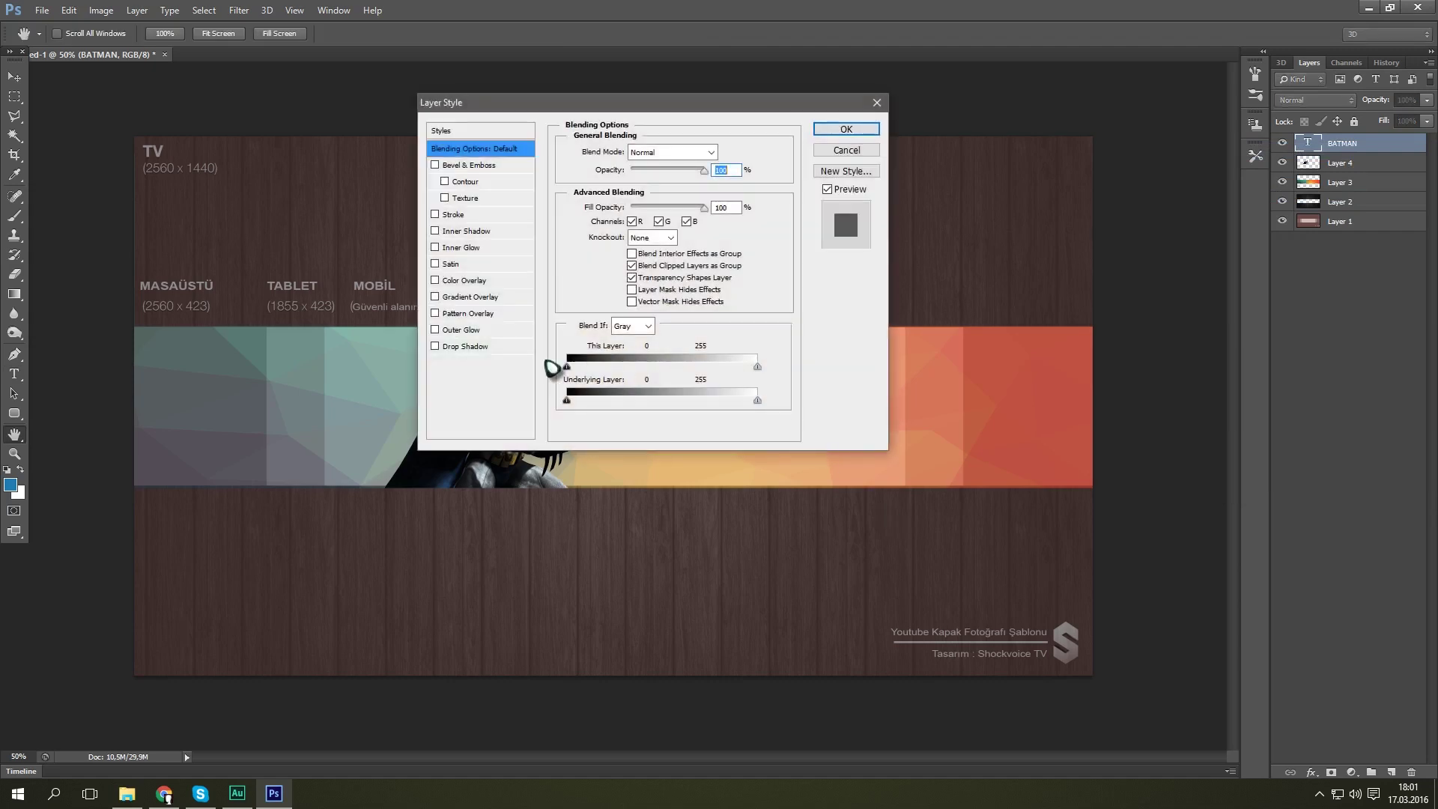
pyautogui.moveTo(633, 113); pyautogui.dragTo(319, 224)
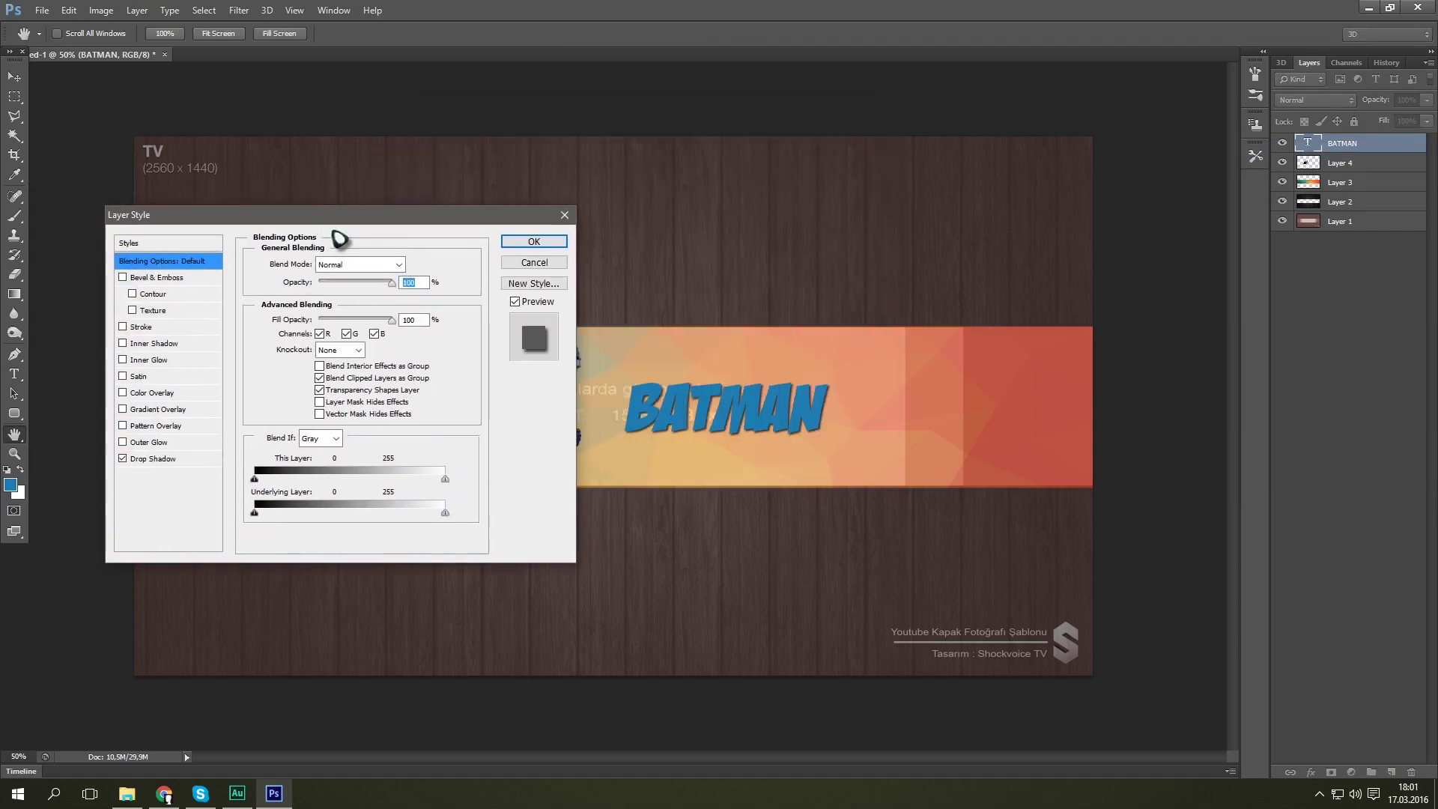
pyautogui.click(533, 240)
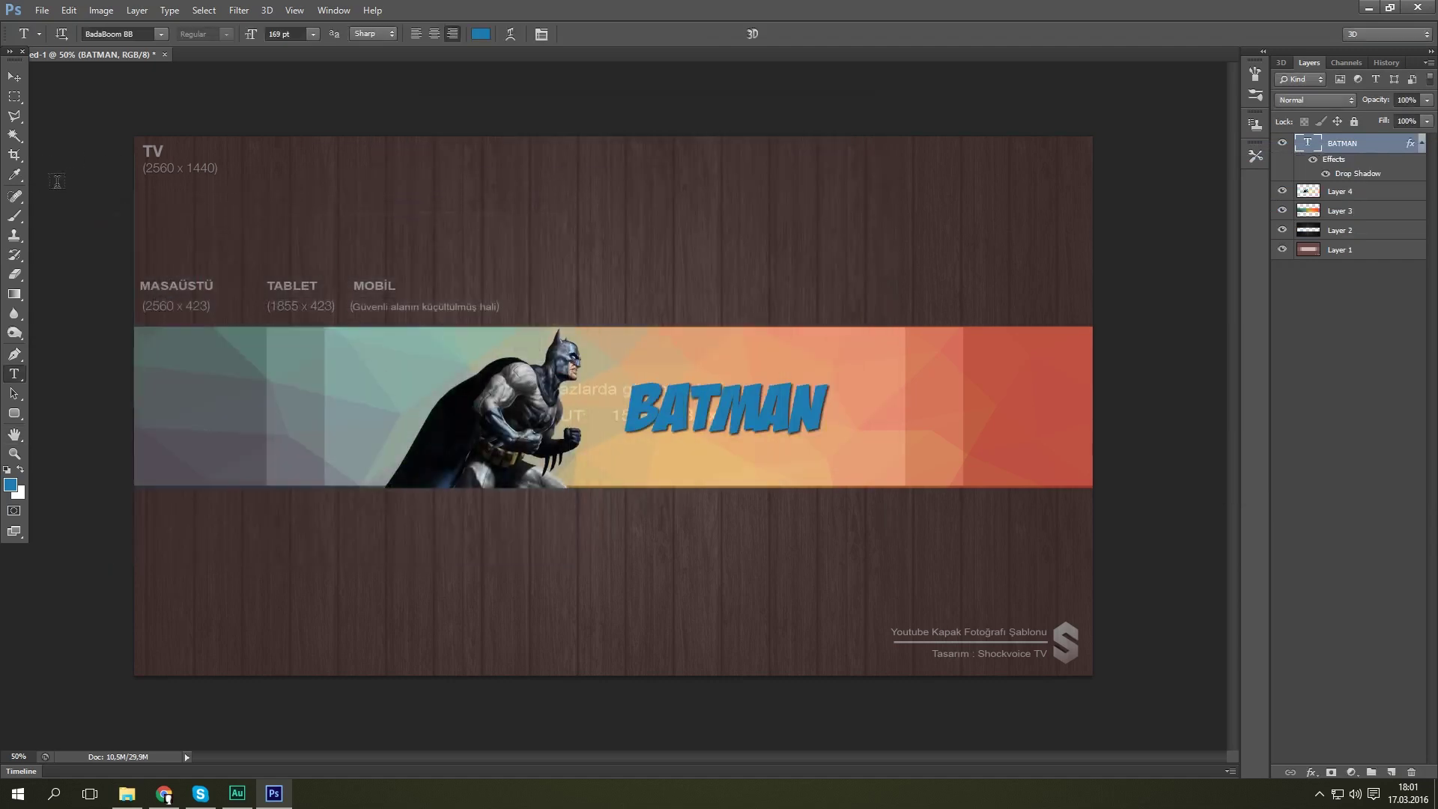
# - Rasterize the BATMAN type layer so it can be painted on
pyautogui.click(14, 216)
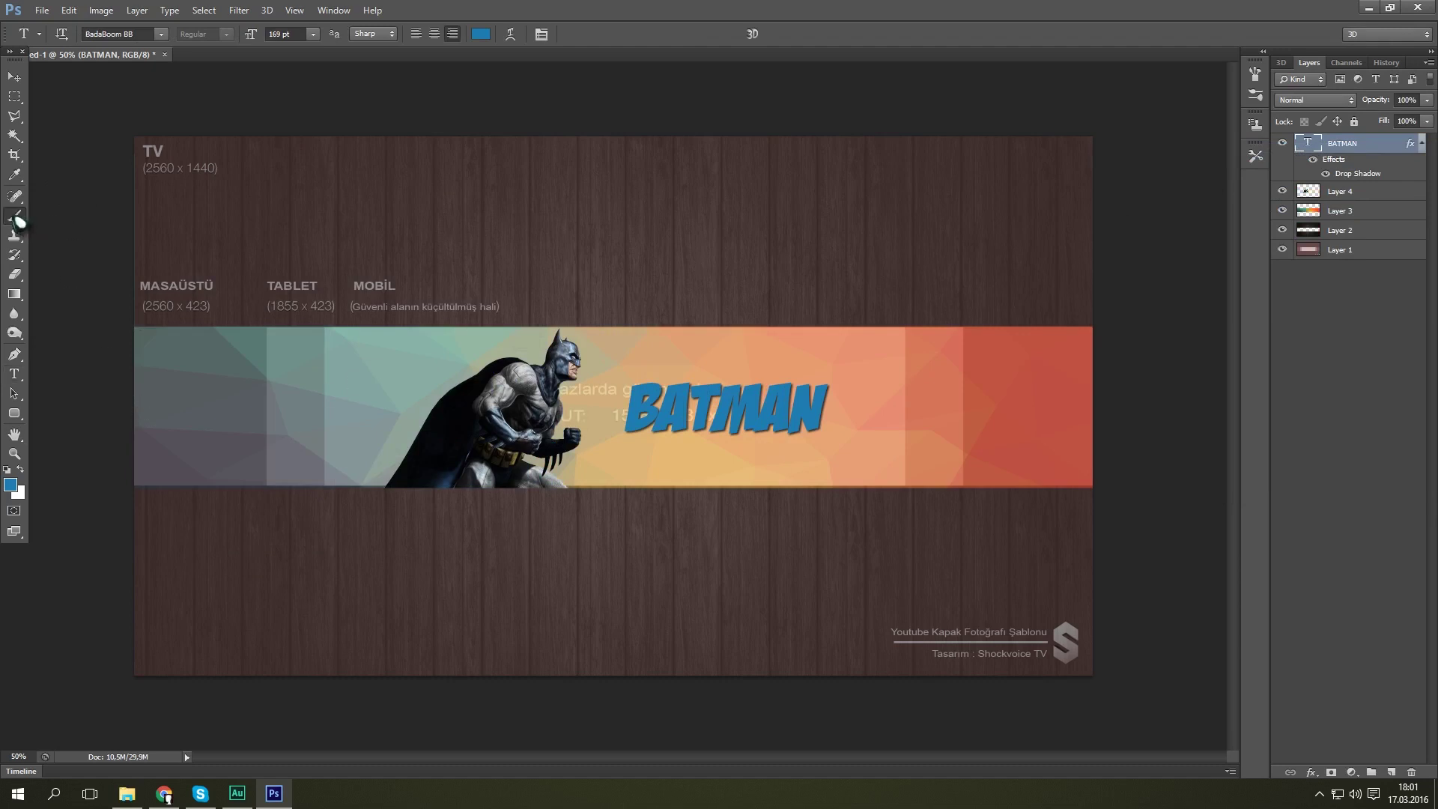
pyautogui.click(689, 401)
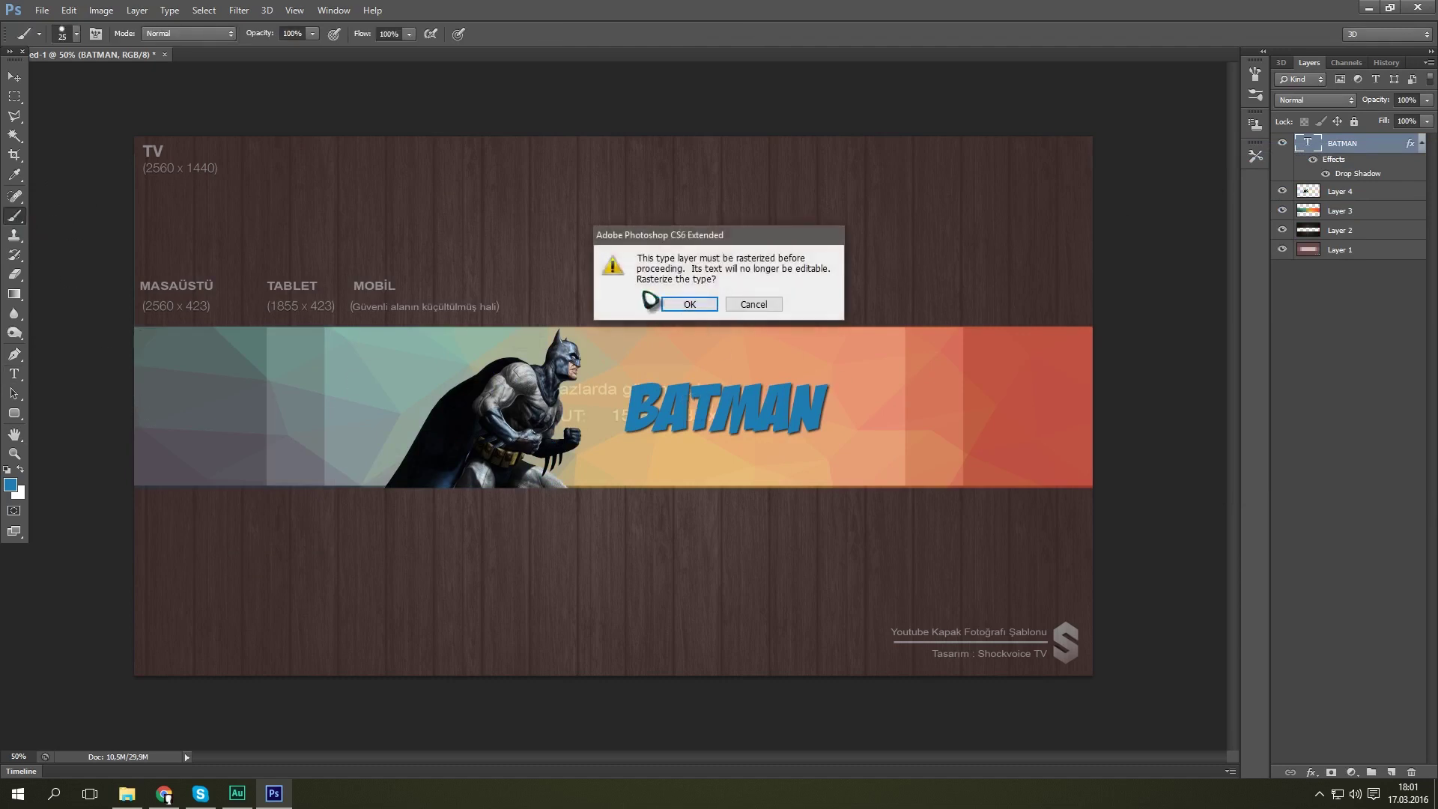
pyautogui.click(689, 304)
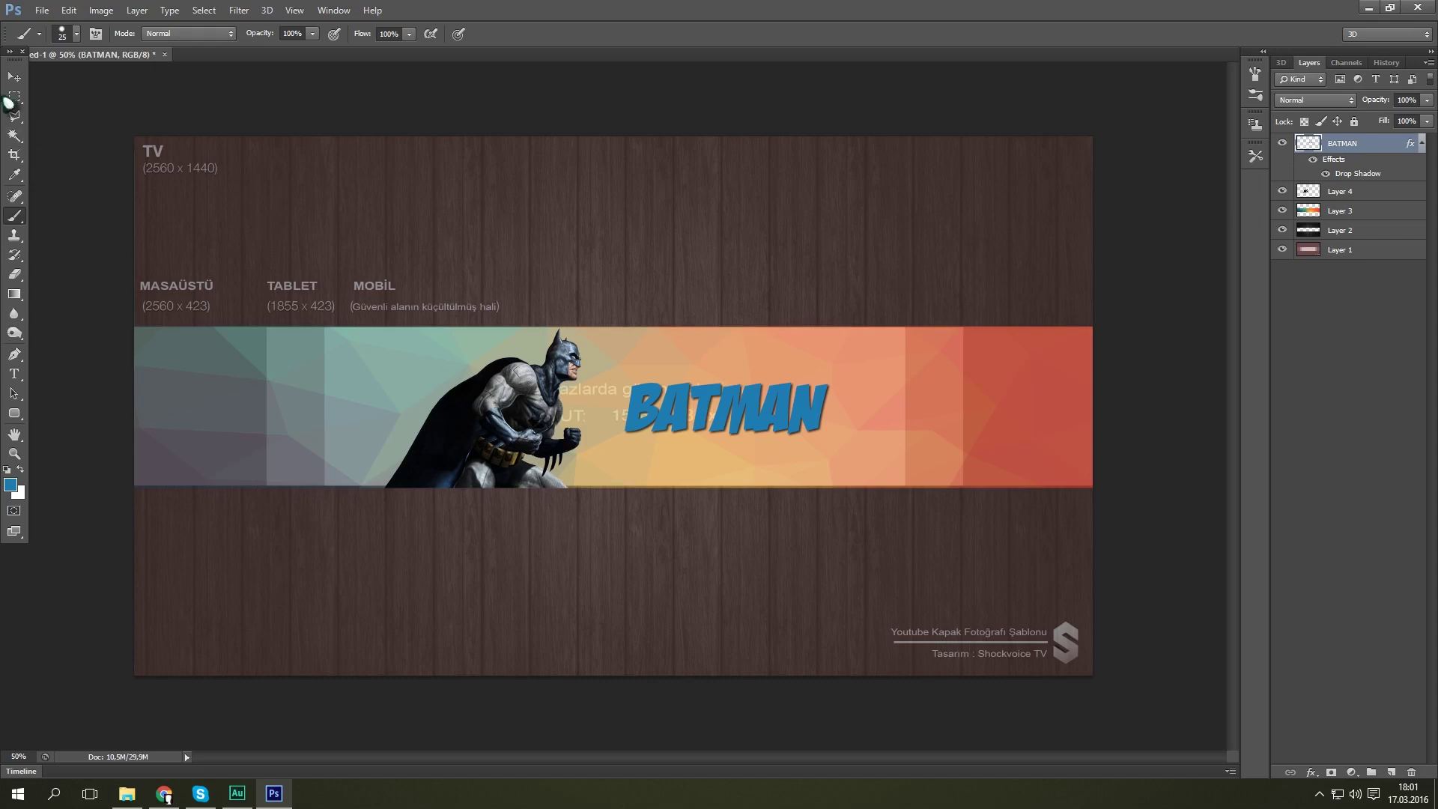
# - Lighten the BATMAN lettering with the Dodge tool, using a 139 px brush, the Midtones range and 76% exposure
pyautogui.click(15, 314)
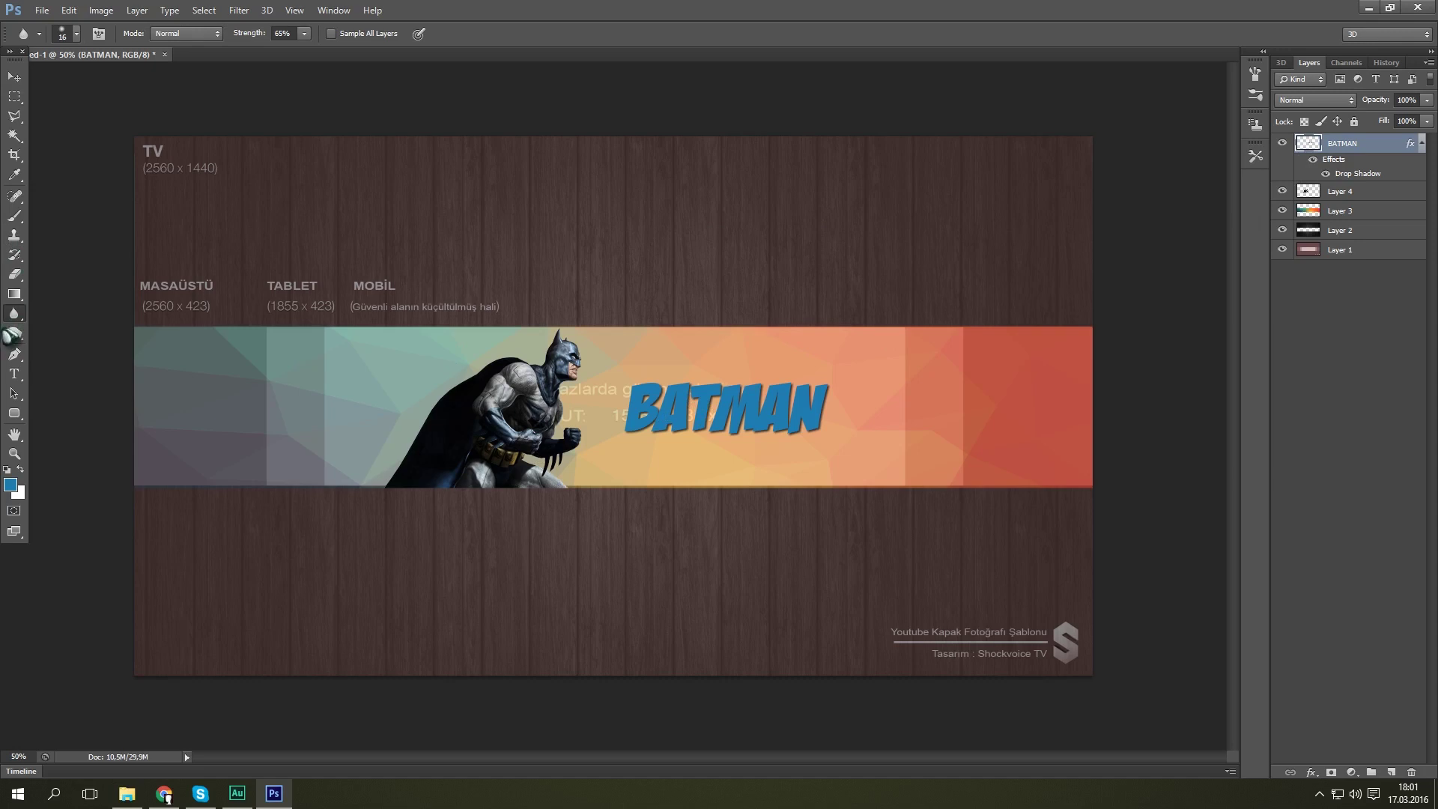
pyautogui.click(14, 334)
pyautogui.rightClick(13, 334)
pyautogui.click(82, 334)
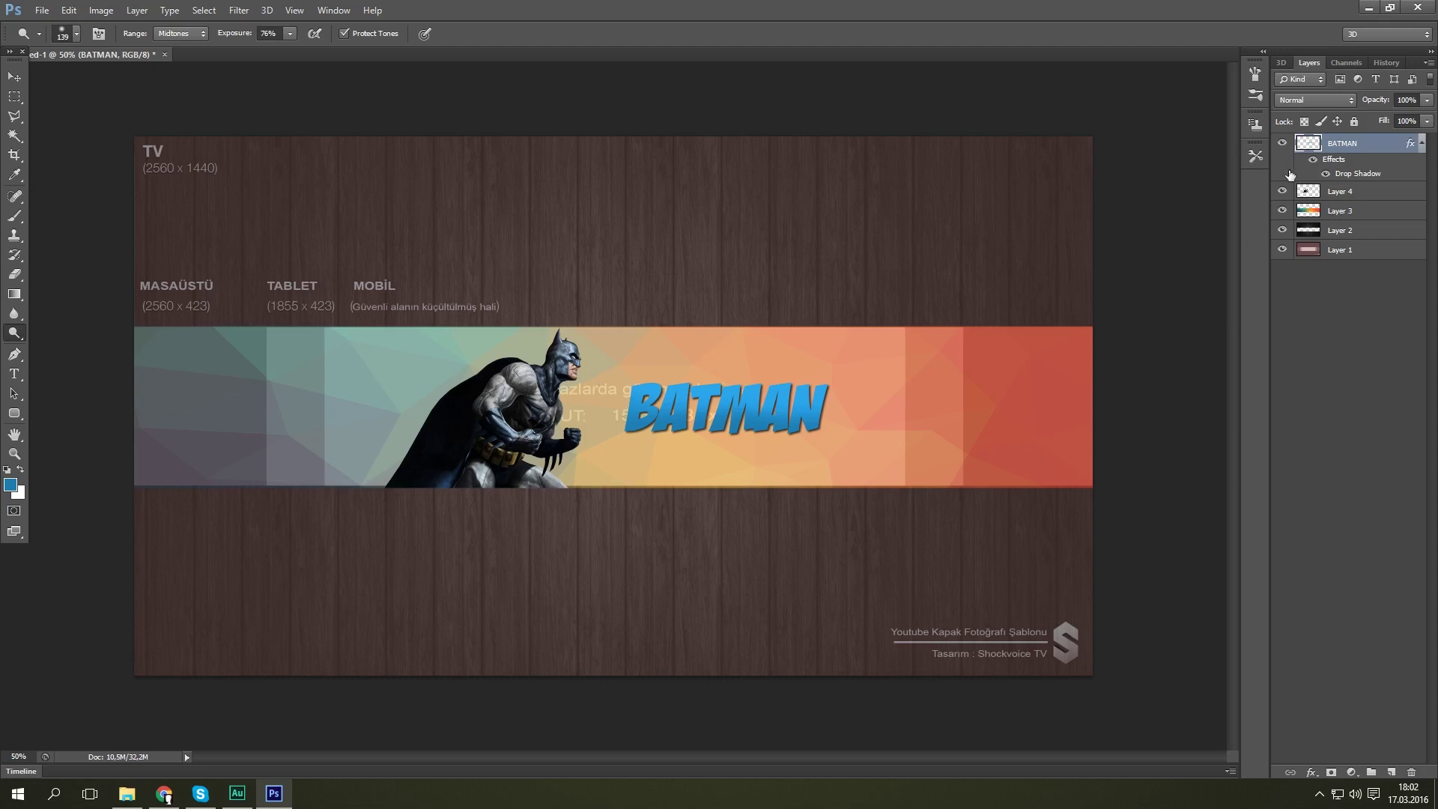
# - Hide the cover template on Layer 1 and set the dark wood background on Layer 2 to 100% opacity
pyautogui.click(1283, 250)
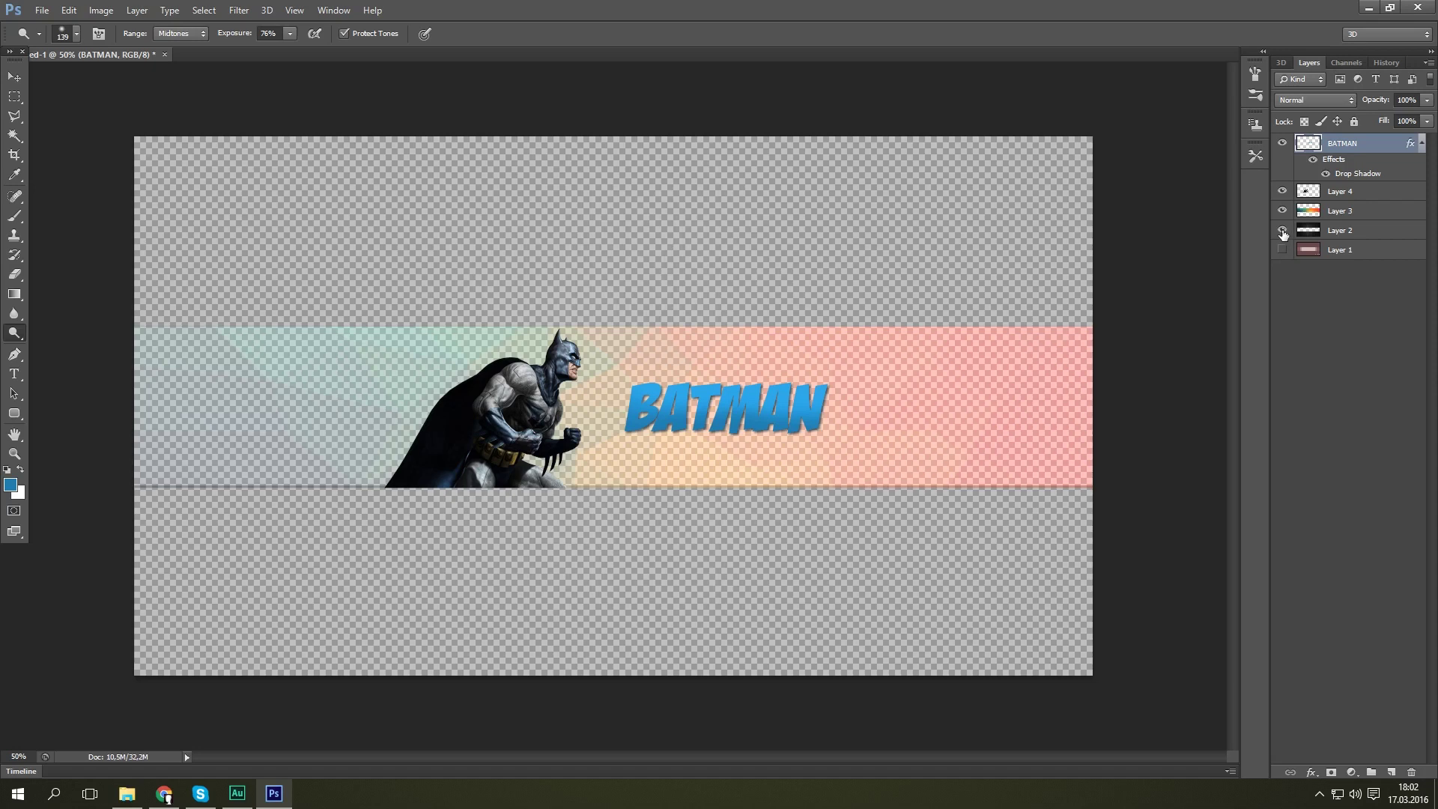
pyautogui.click(1282, 231)
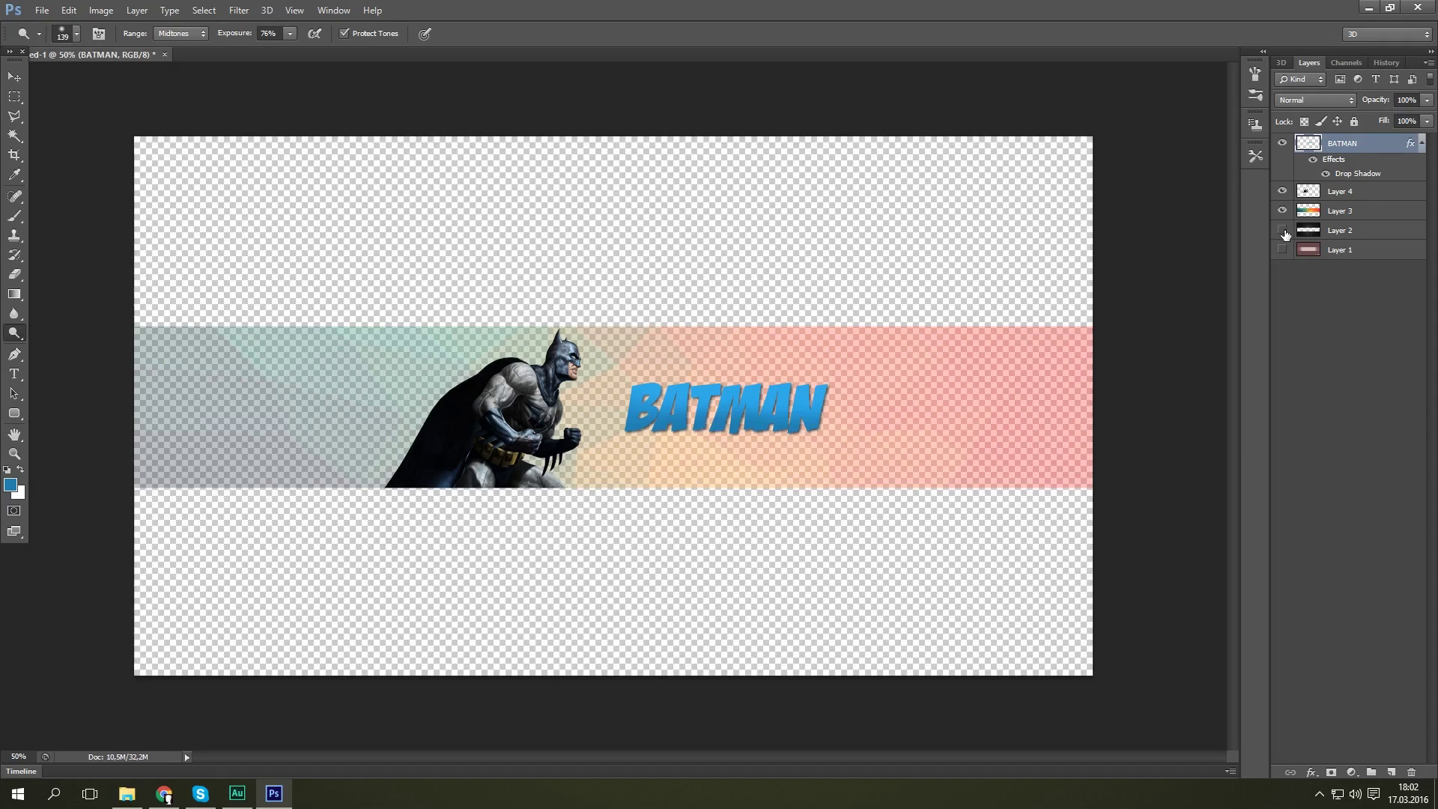
pyautogui.click(1283, 231)
pyautogui.rightClick(1305, 232)
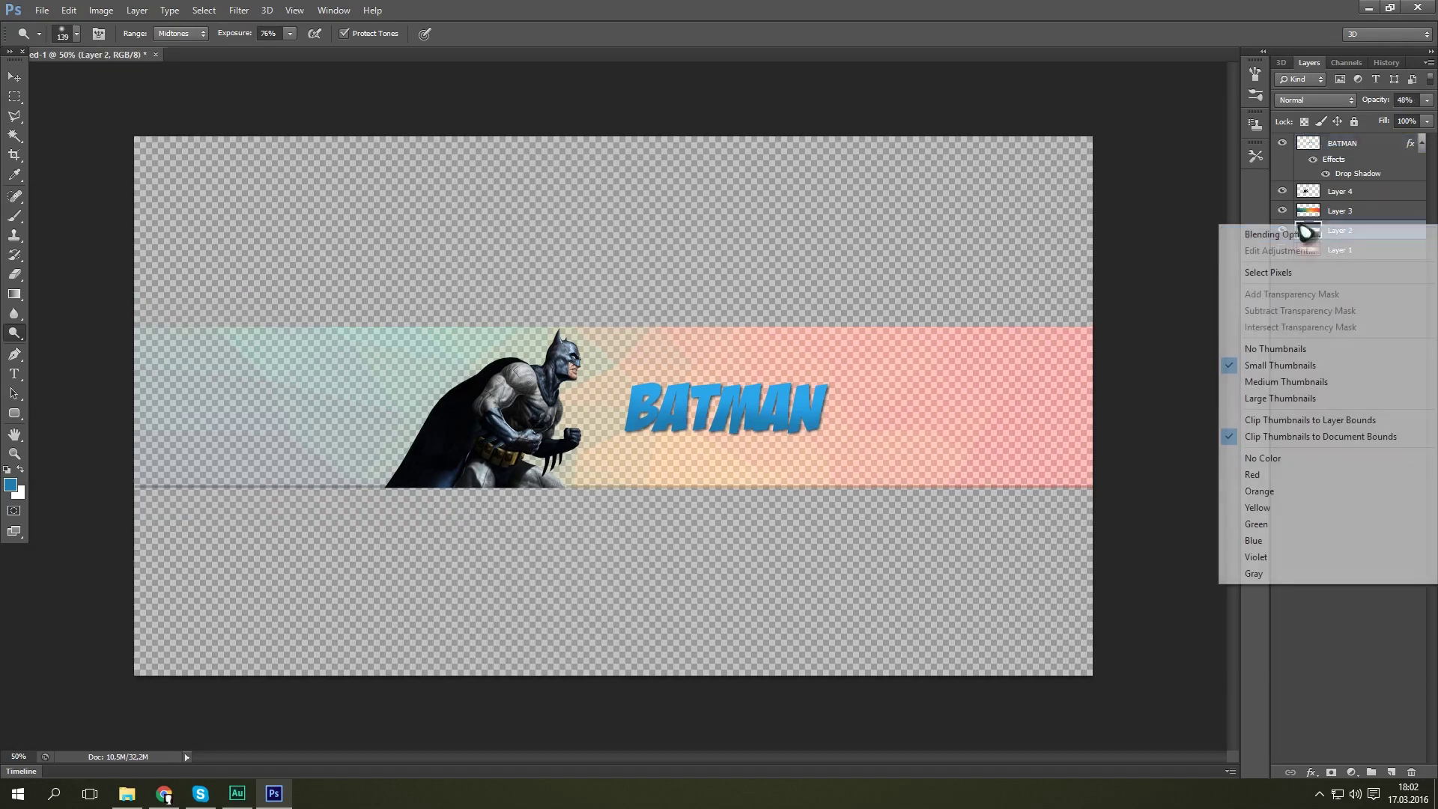
pyautogui.click(1306, 233)
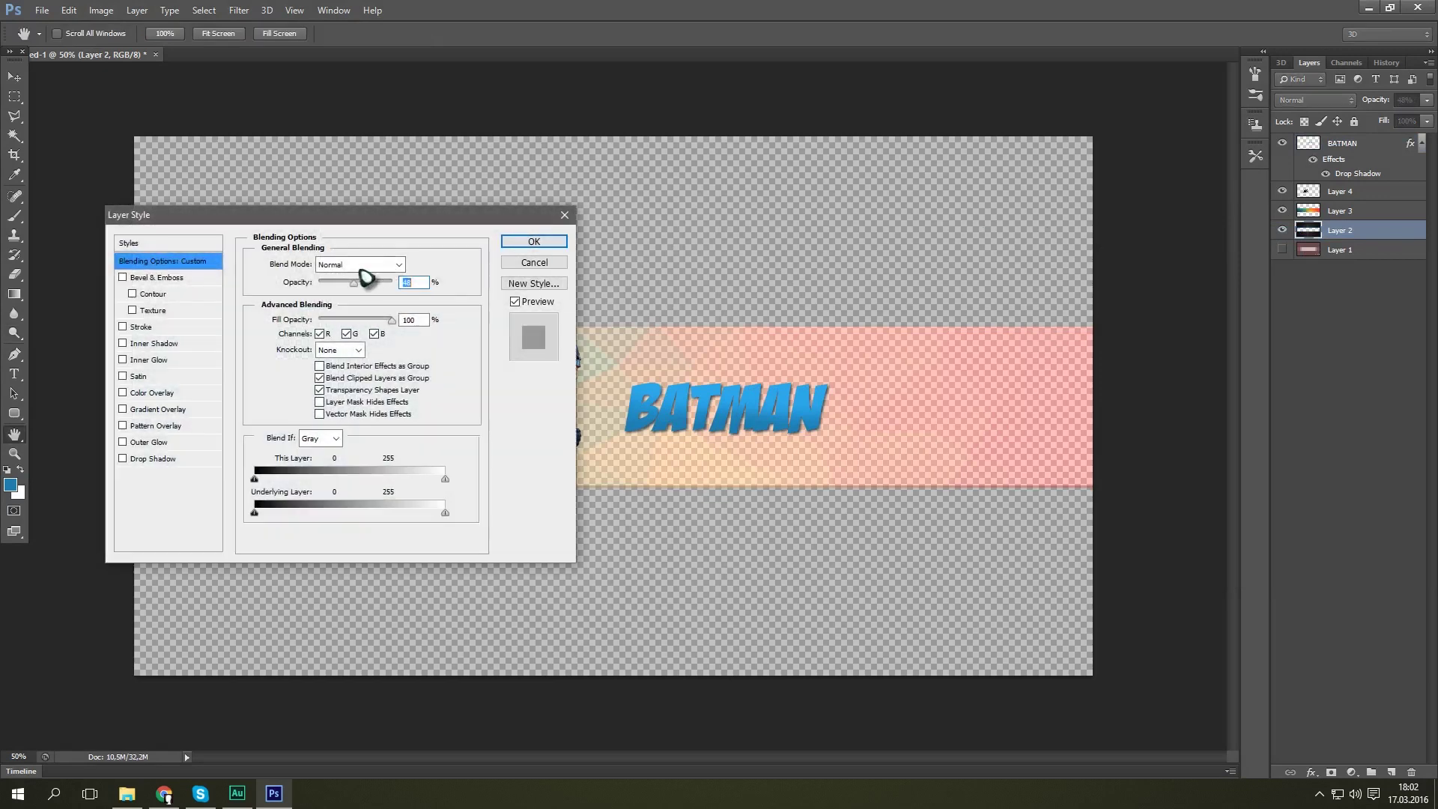
pyautogui.moveTo(366, 279); pyautogui.dragTo(442, 281)
pyautogui.click(533, 242)
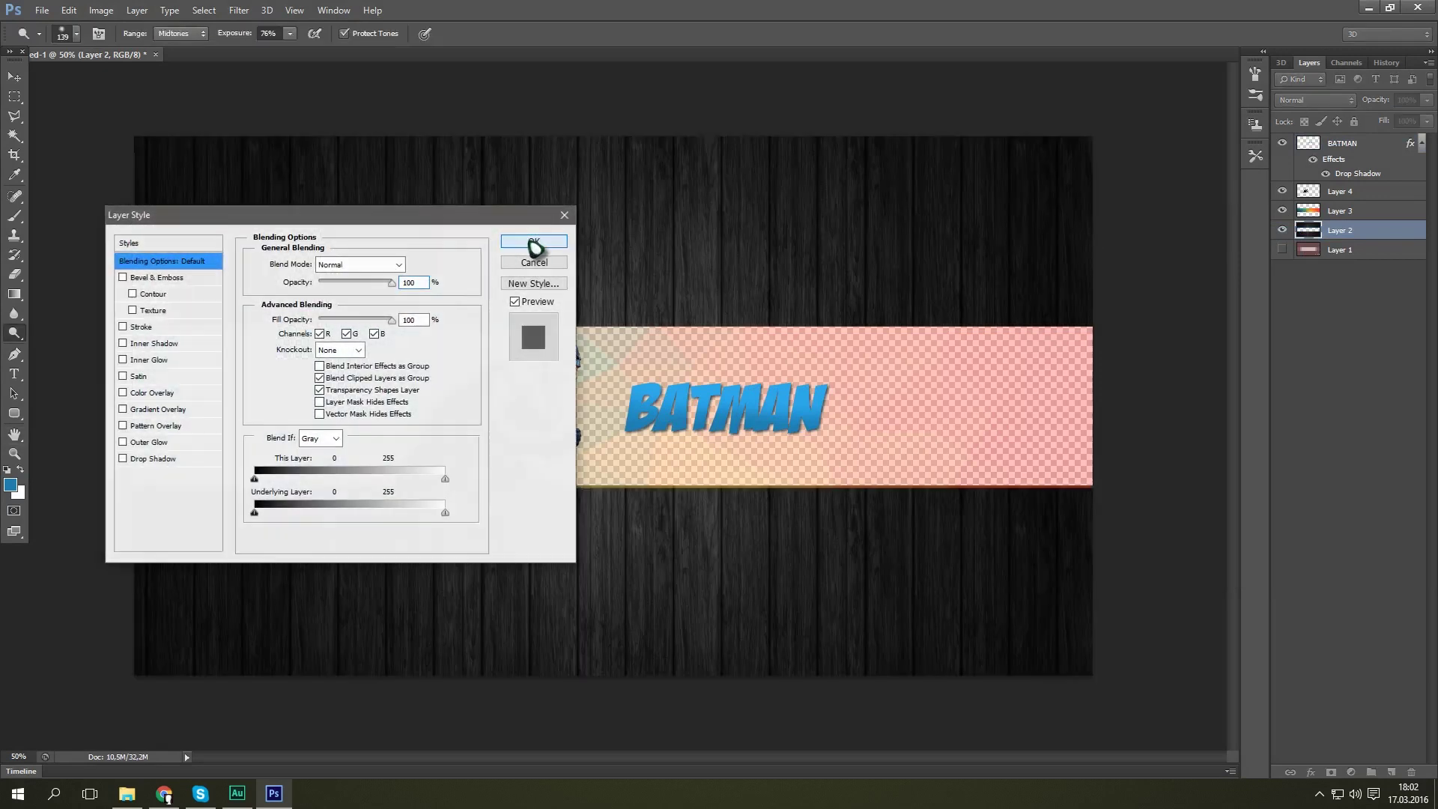
# - Set the triangles band on Layer 3 to 100% opacity
pyautogui.click(1314, 218)
pyautogui.rightClick(1314, 218)
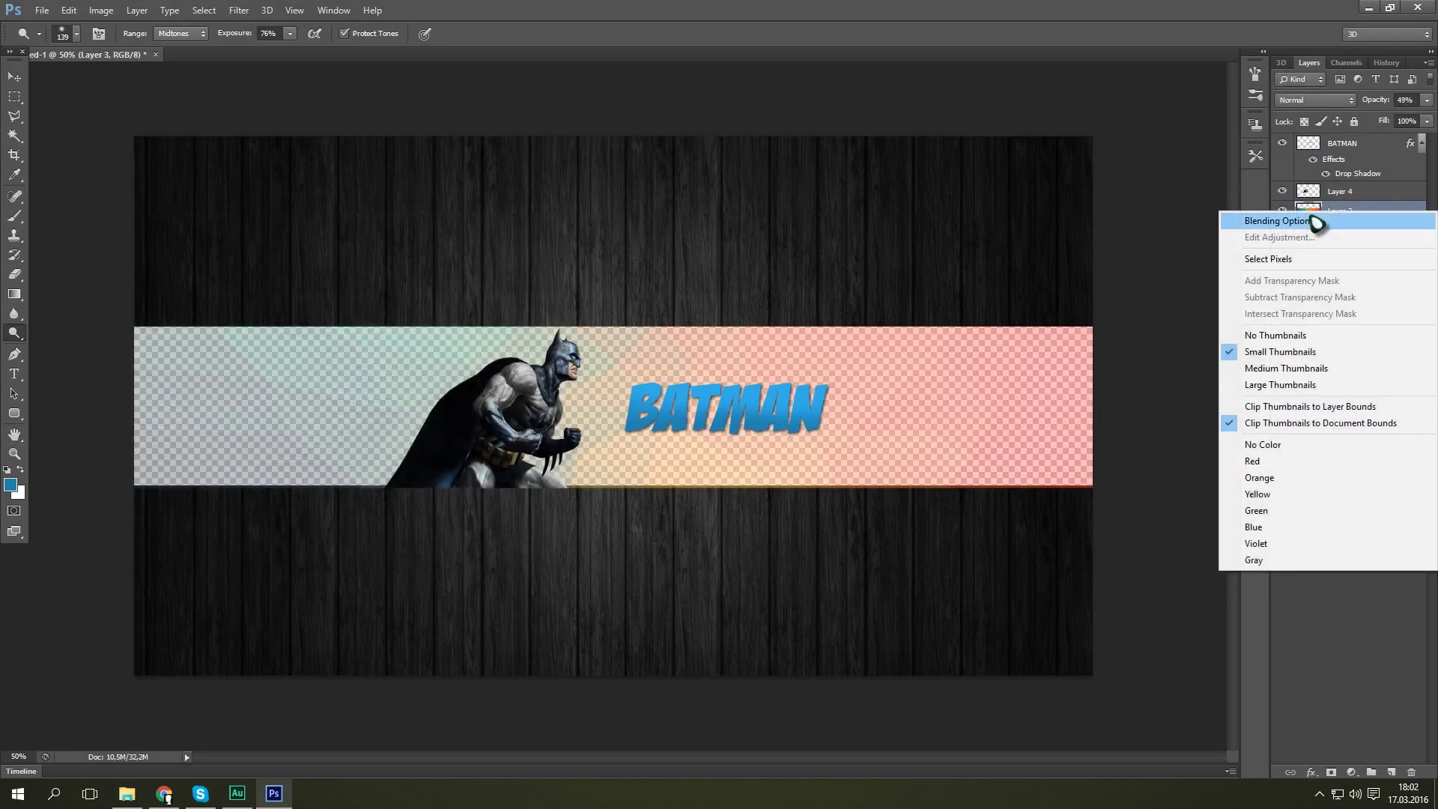
pyautogui.click(1316, 221)
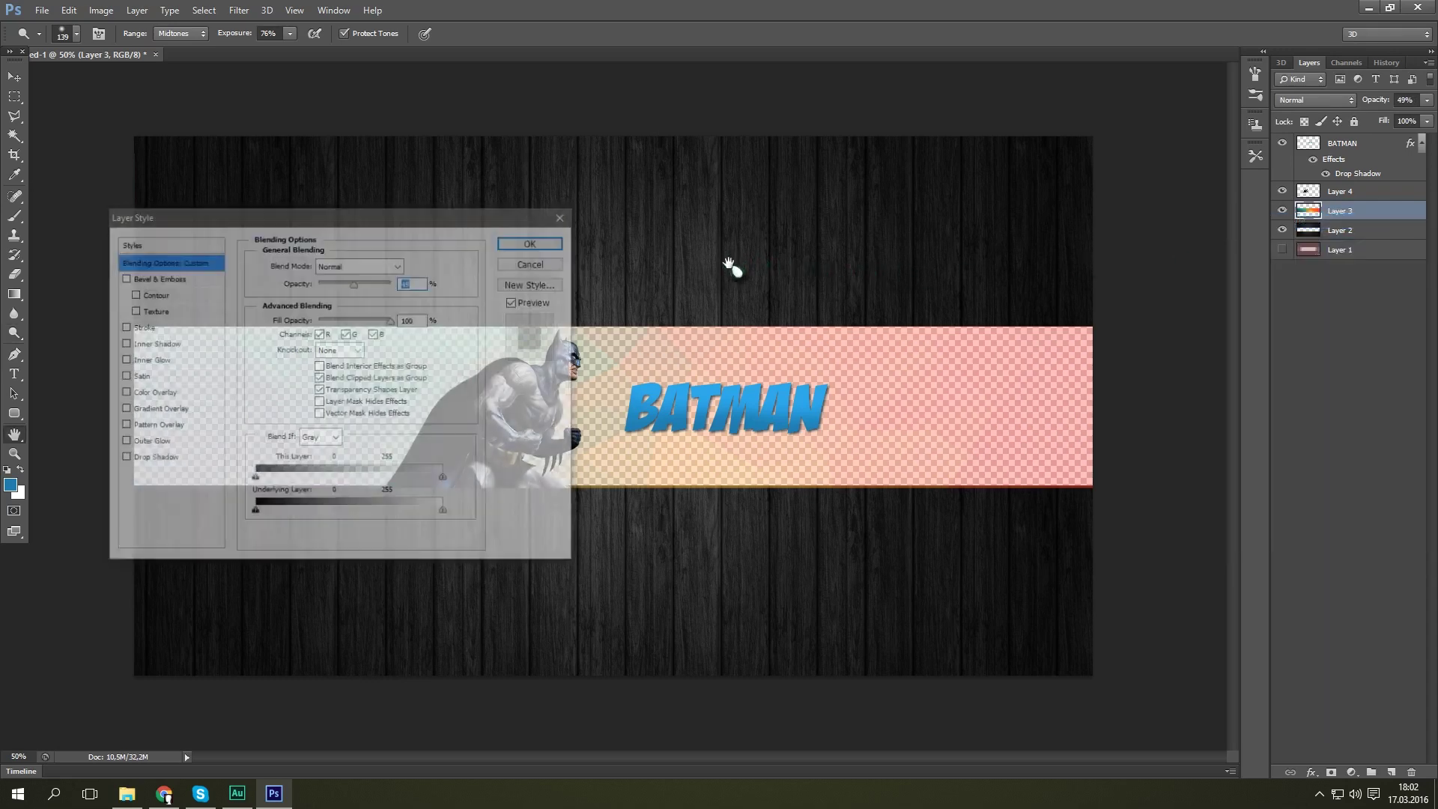
pyautogui.moveTo(354, 285); pyautogui.dragTo(409, 283)
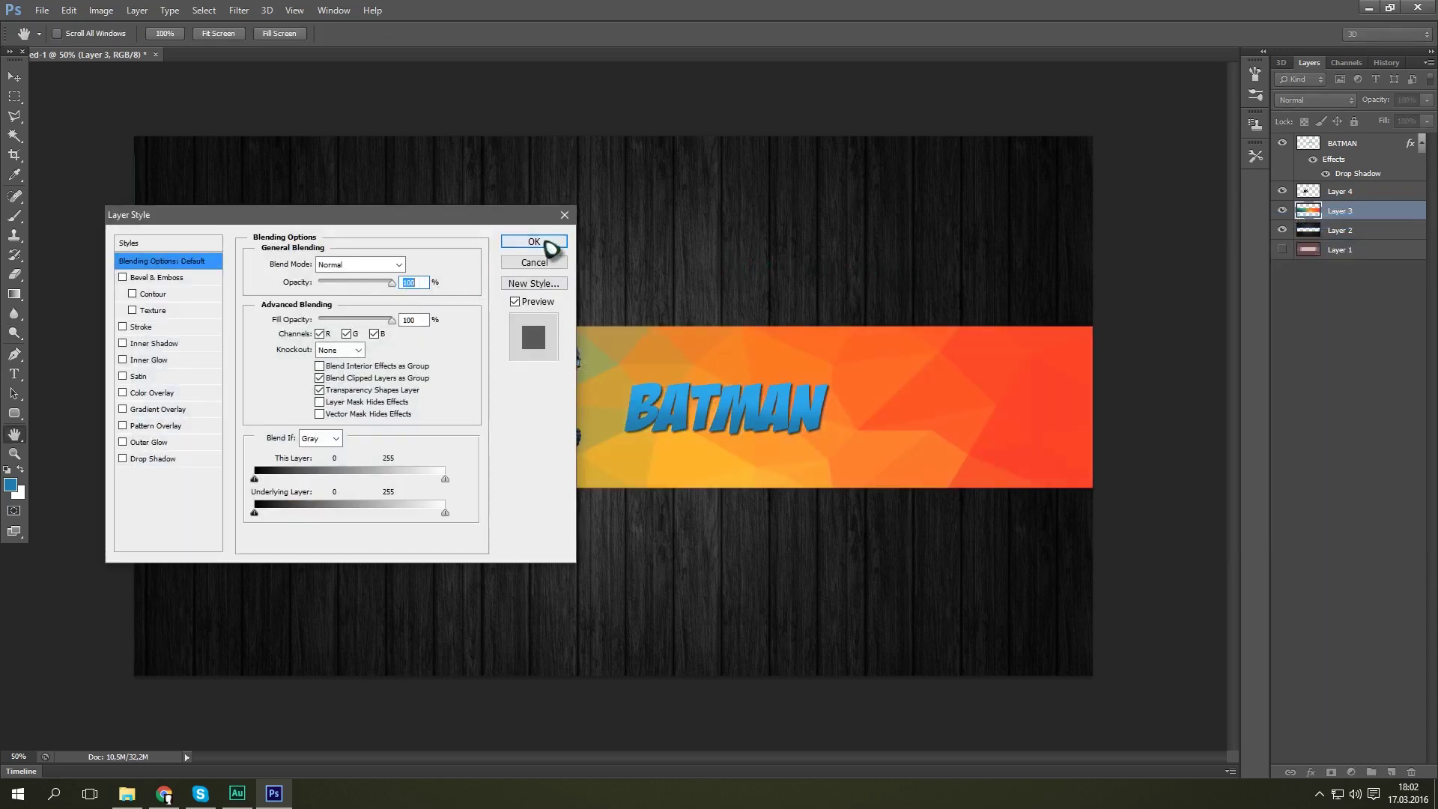
pyautogui.click(534, 241)
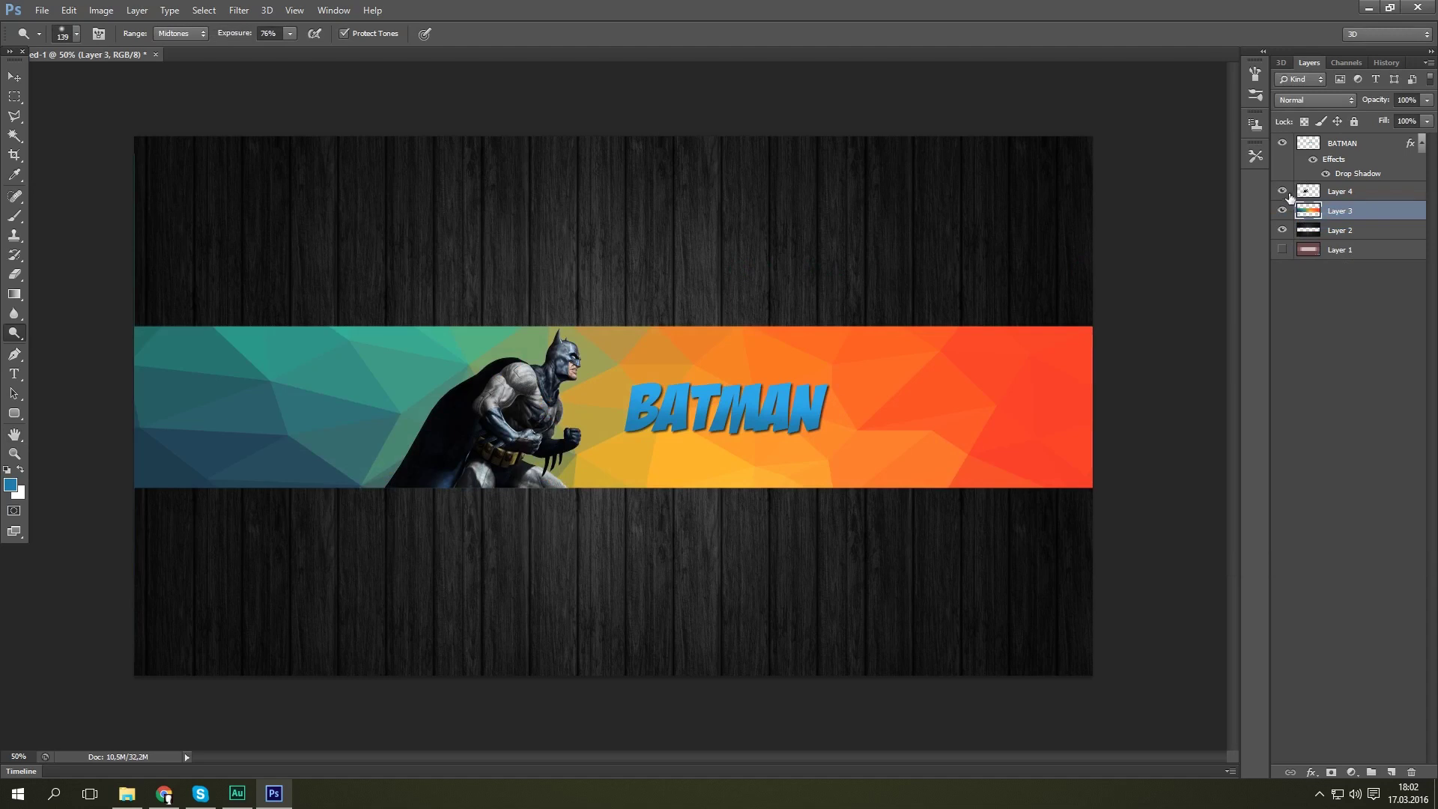
# - Check the blending options of the Batman figure's layer and toggle the BATMAN layer's visibility off and back on
pyautogui.rightClick(1311, 193)
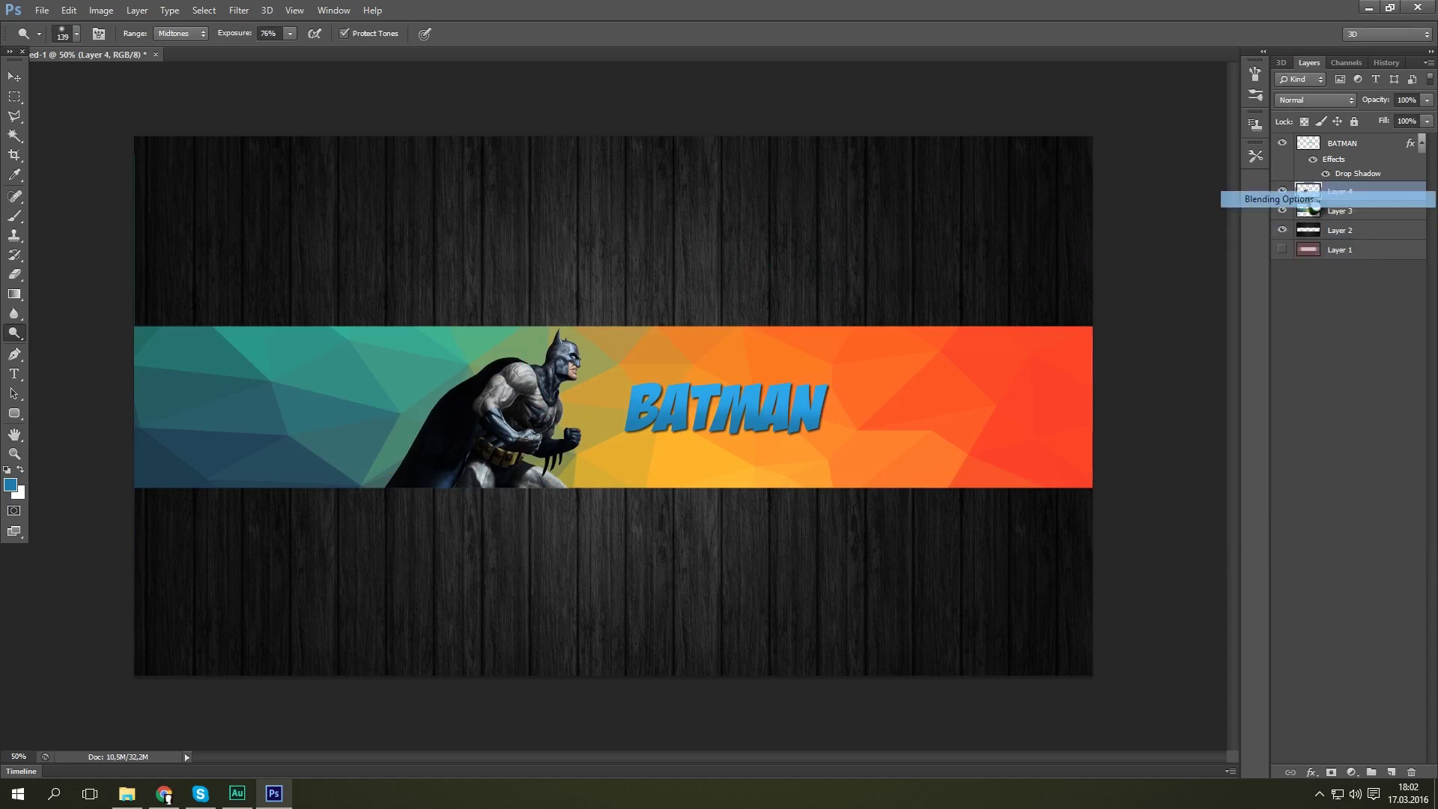
pyautogui.click(1283, 199)
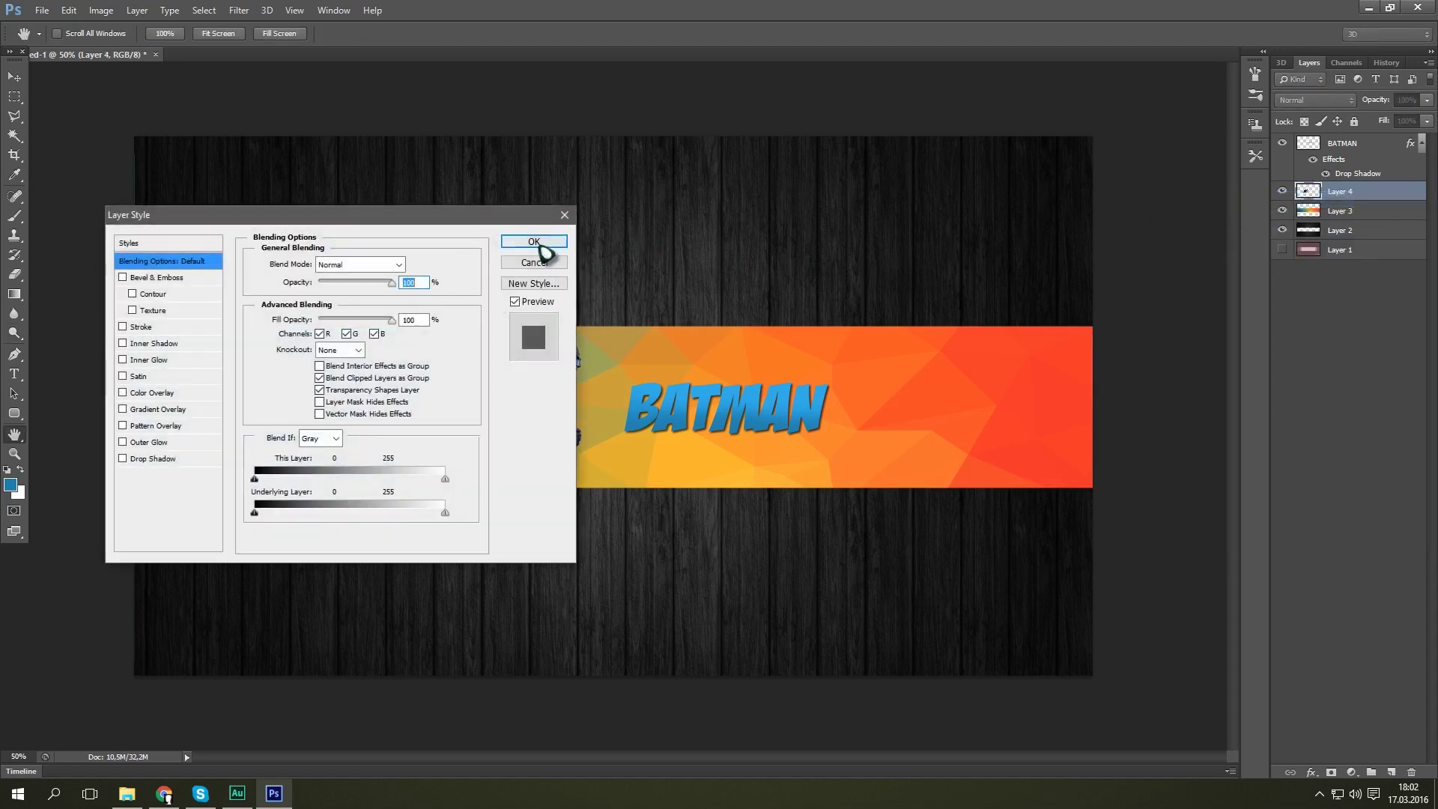
pyautogui.click(542, 247)
pyautogui.click(1282, 143)
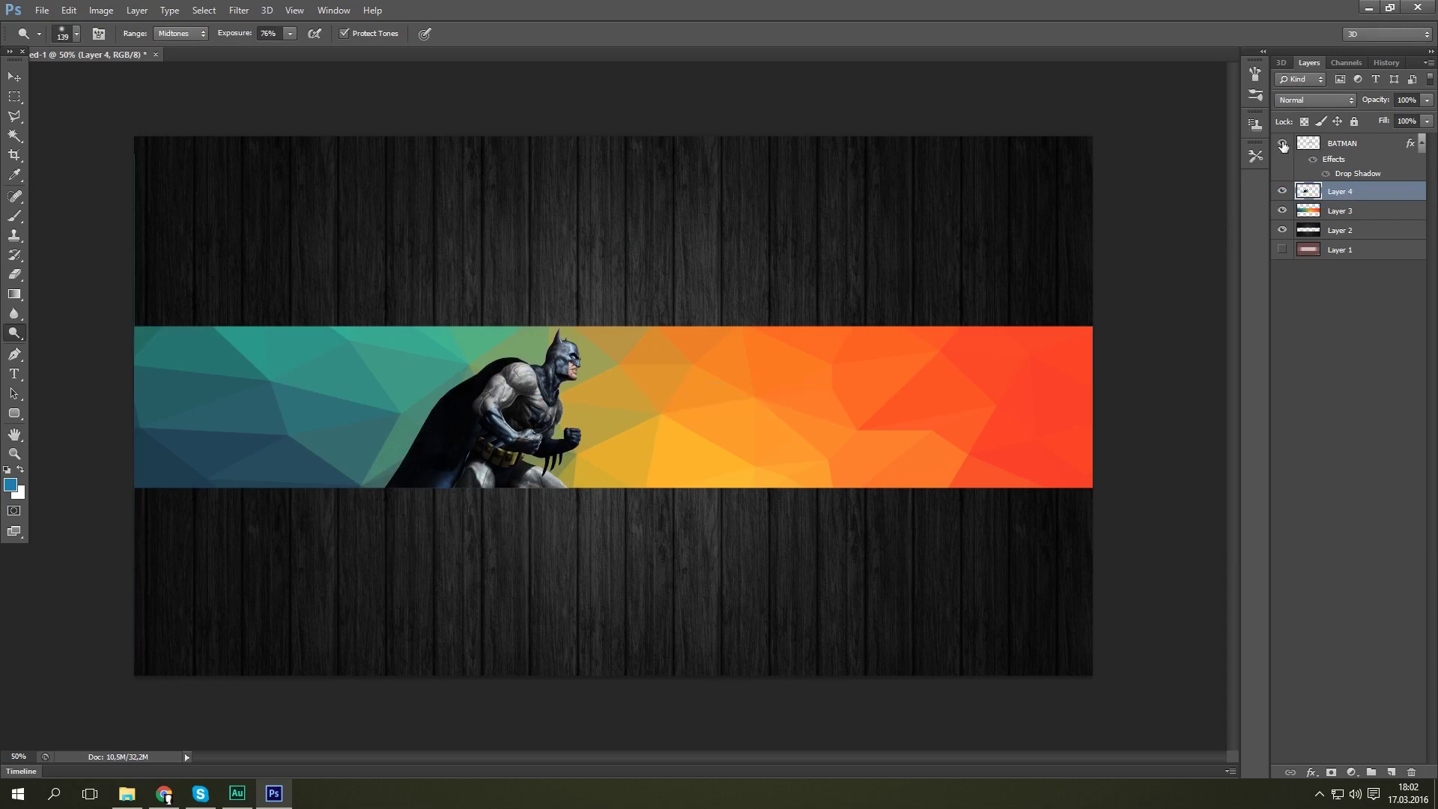
pyautogui.click(1283, 143)
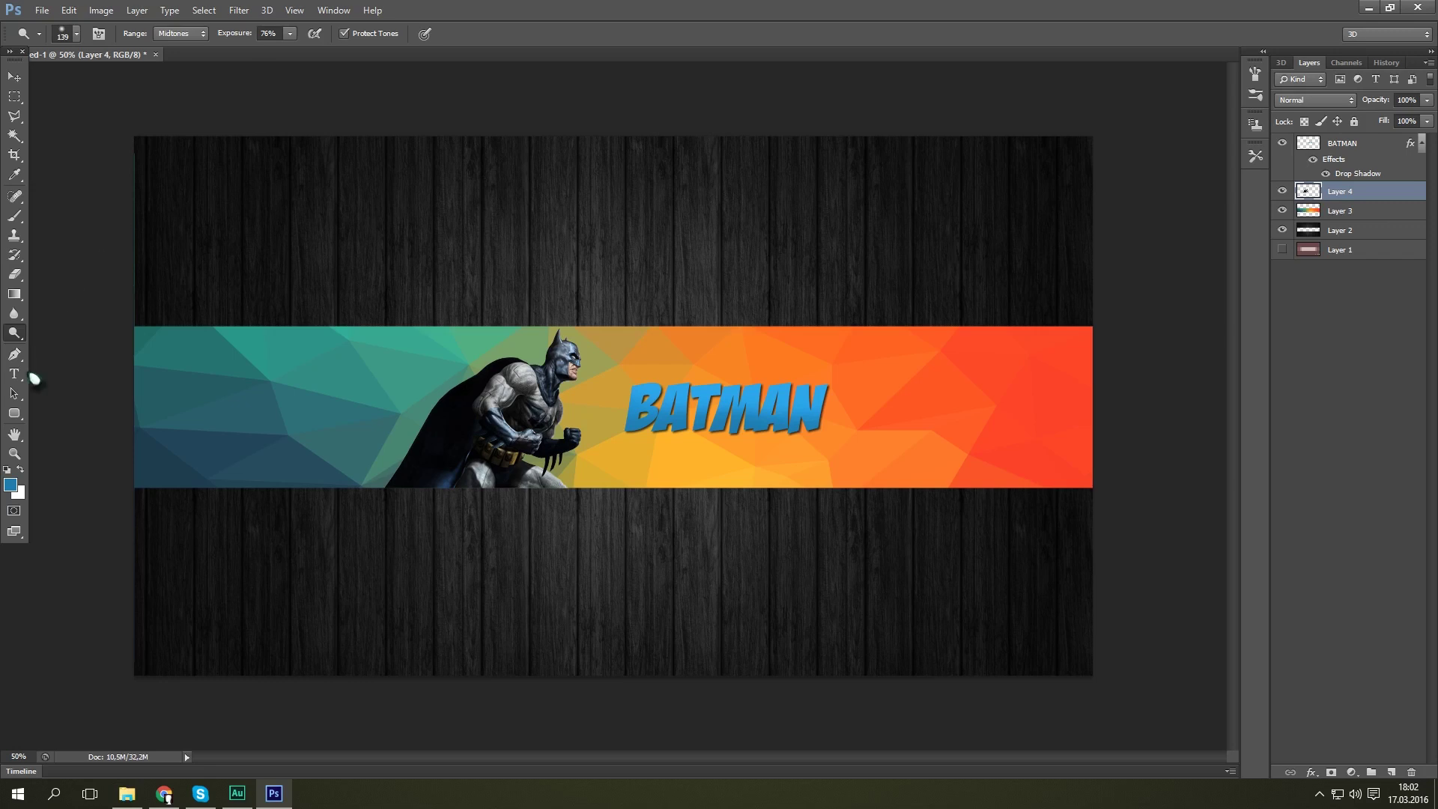
pyautogui.click(16, 97)
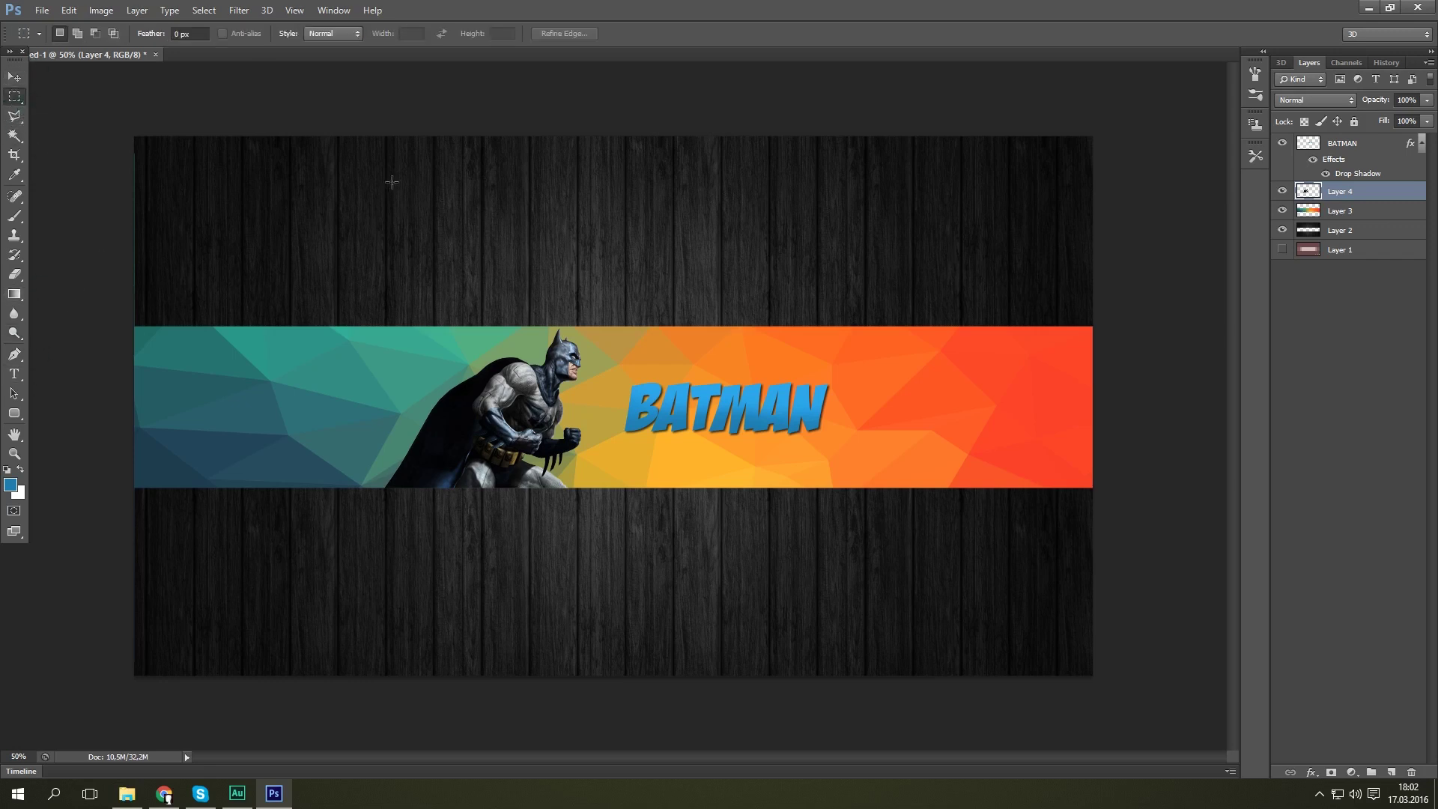
pyautogui.moveTo(386, 180); pyautogui.dragTo(757, 315)
pyautogui.moveTo(391, 540)
pyautogui.mouseDown()
pyautogui.moveTo(601, 653)
pyautogui.moveTo(590, 645)
pyautogui.mouseUp()
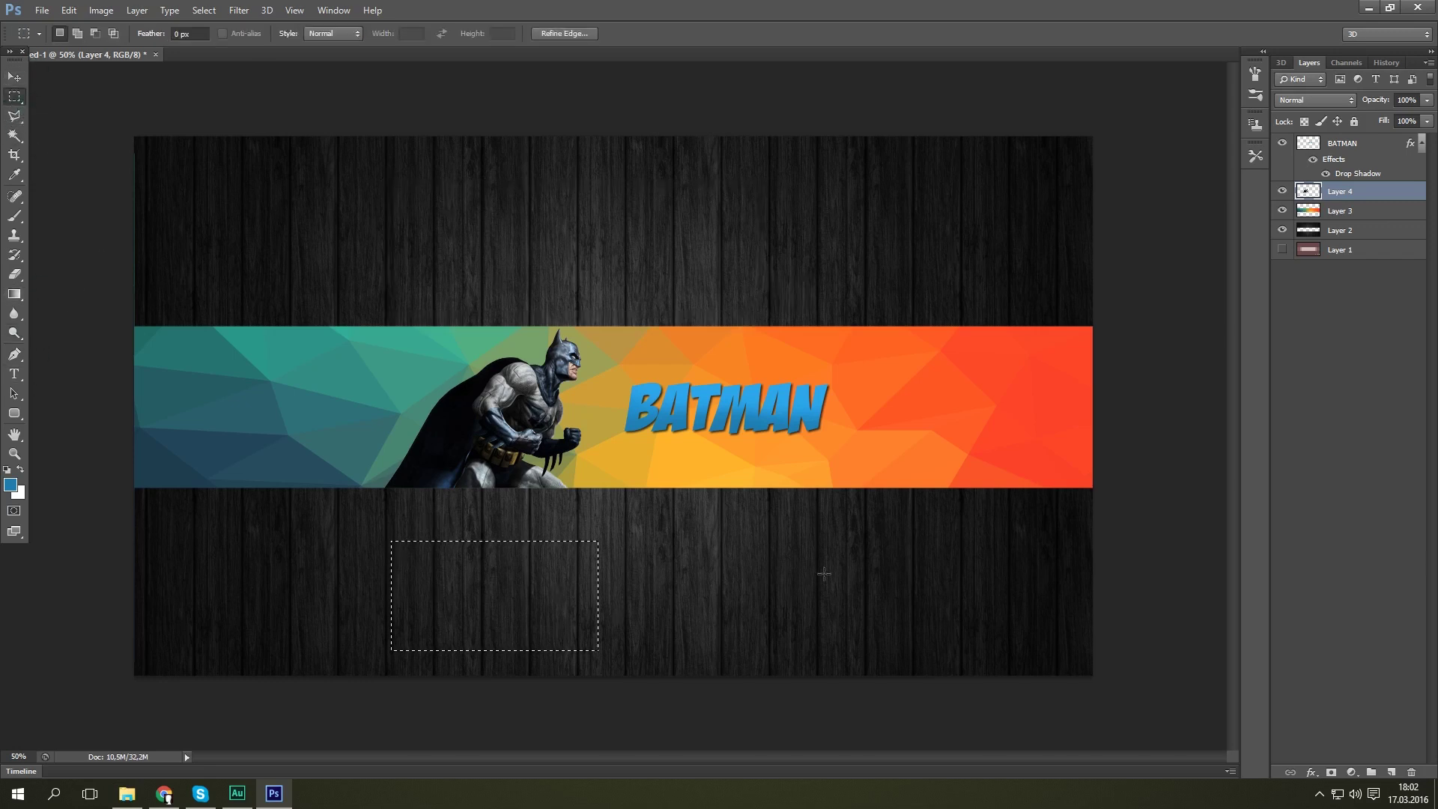
pyautogui.moveTo(745, 533); pyautogui.dragTo(922, 616)
pyautogui.moveTo(528, 195); pyautogui.dragTo(688, 250)
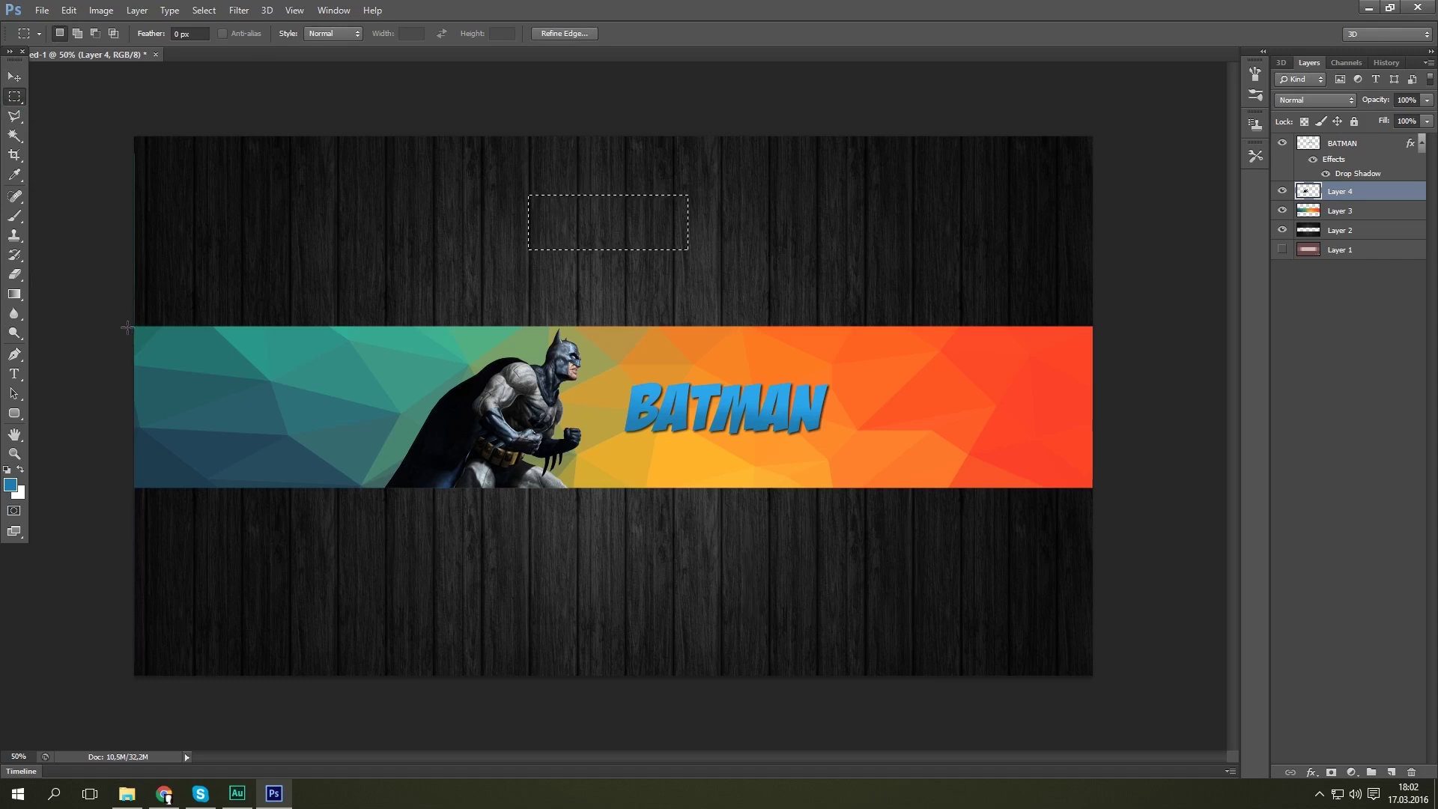
pyautogui.moveTo(129, 327); pyautogui.dragTo(1199, 483)
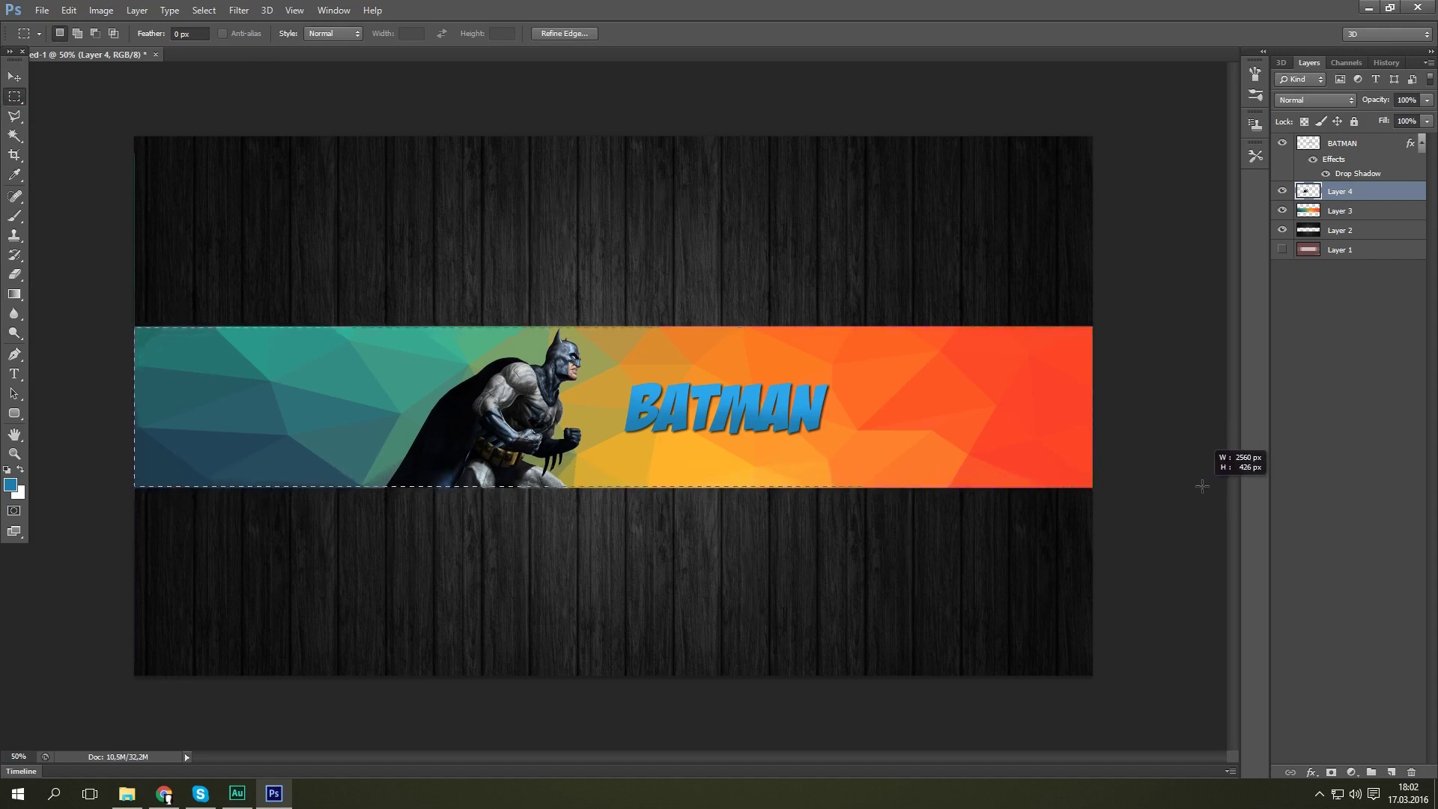
pyautogui.click(330, 331)
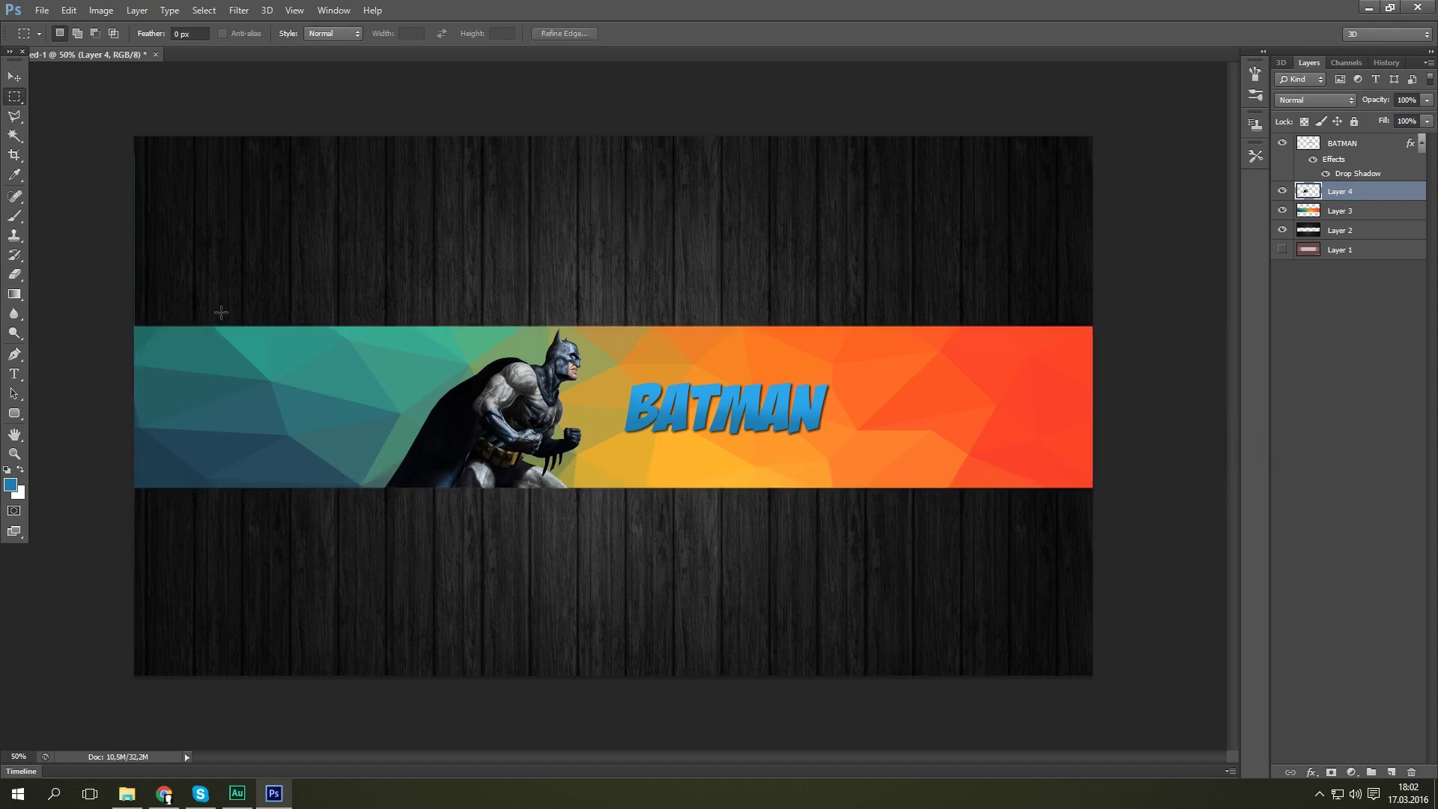
pyautogui.moveTo(221, 313); pyautogui.dragTo(919, 551)
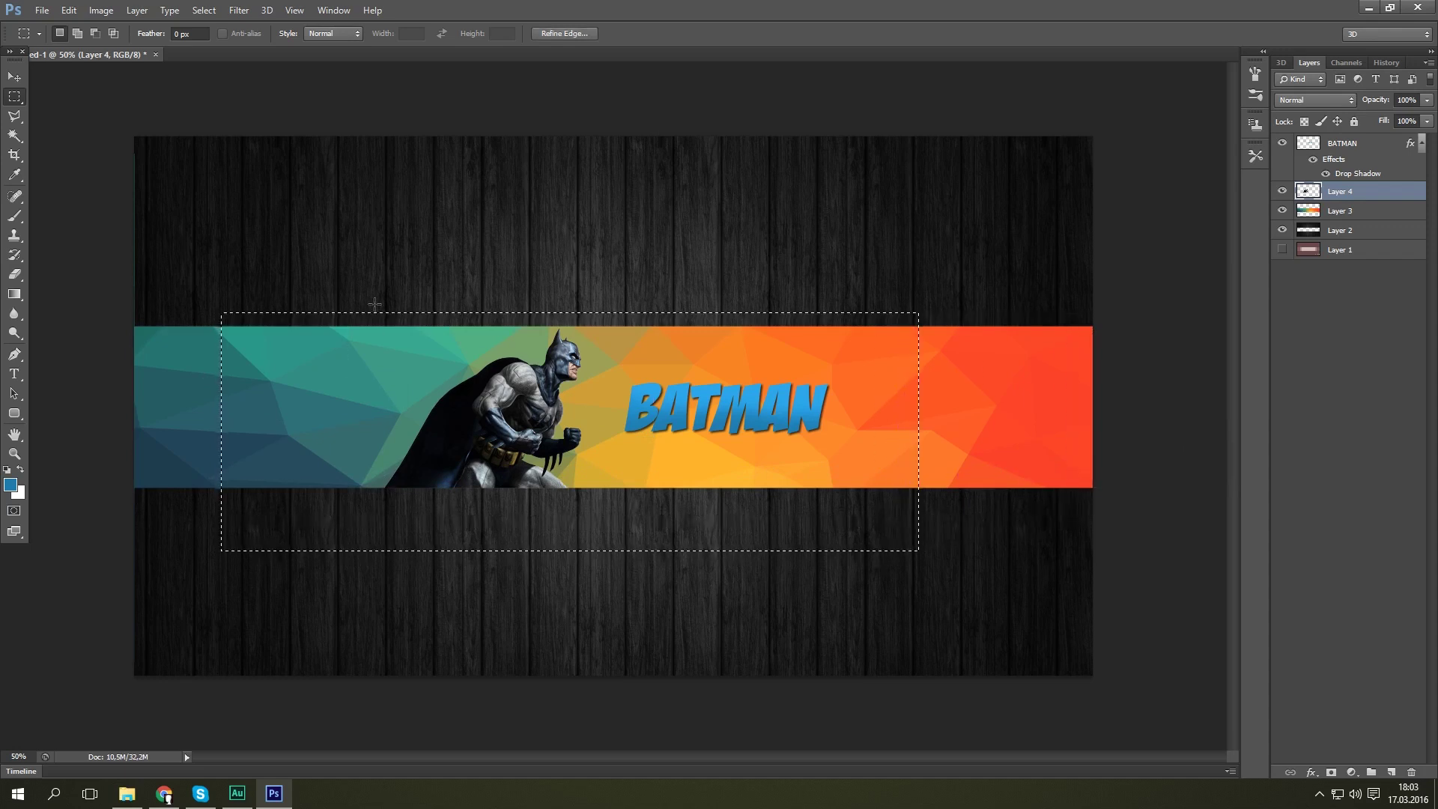
pyautogui.click(370, 298)
pyautogui.moveTo(370, 298); pyautogui.dragTo(891, 530)
pyautogui.click(893, 529)
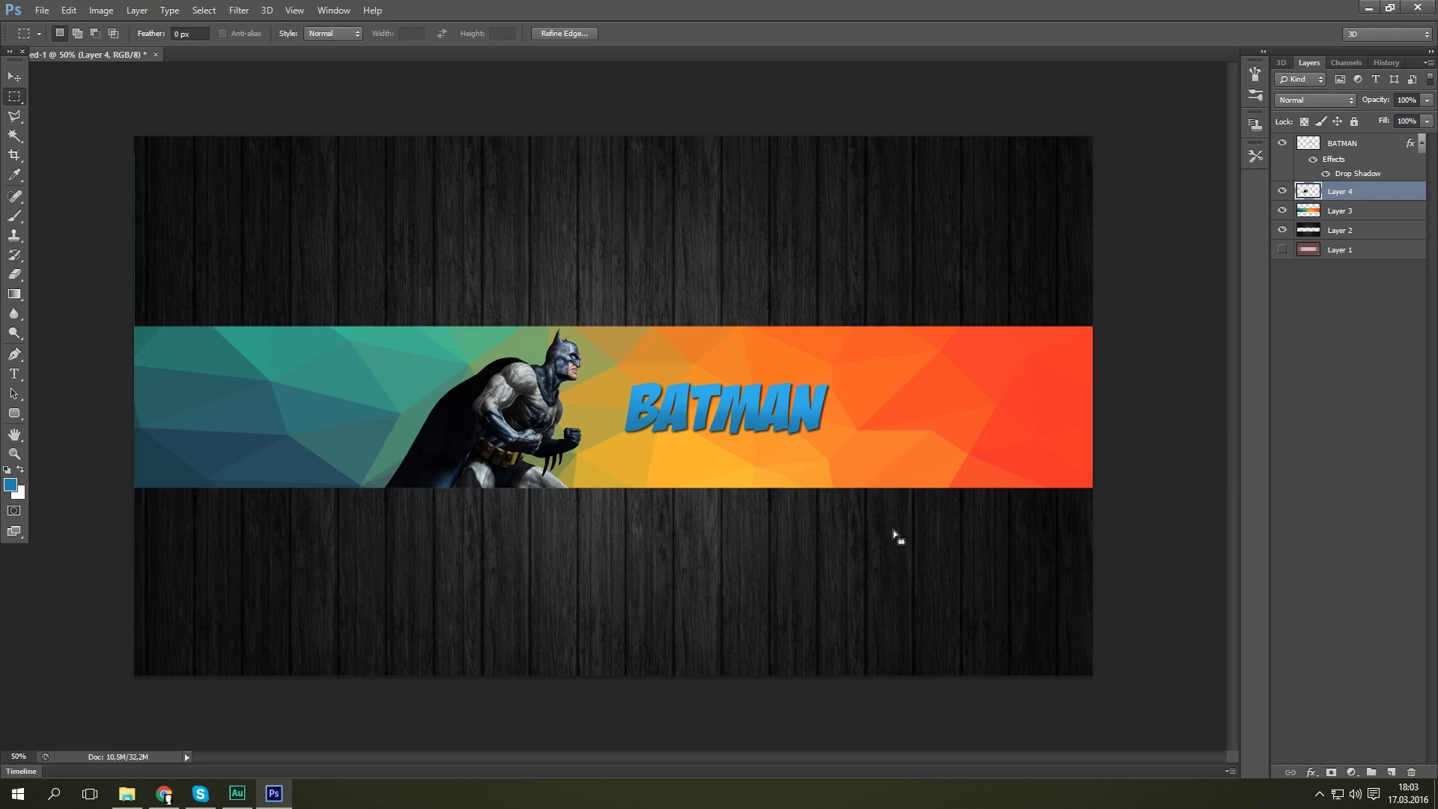
pyautogui.rightClick(587, 361)
pyautogui.click(626, 369)
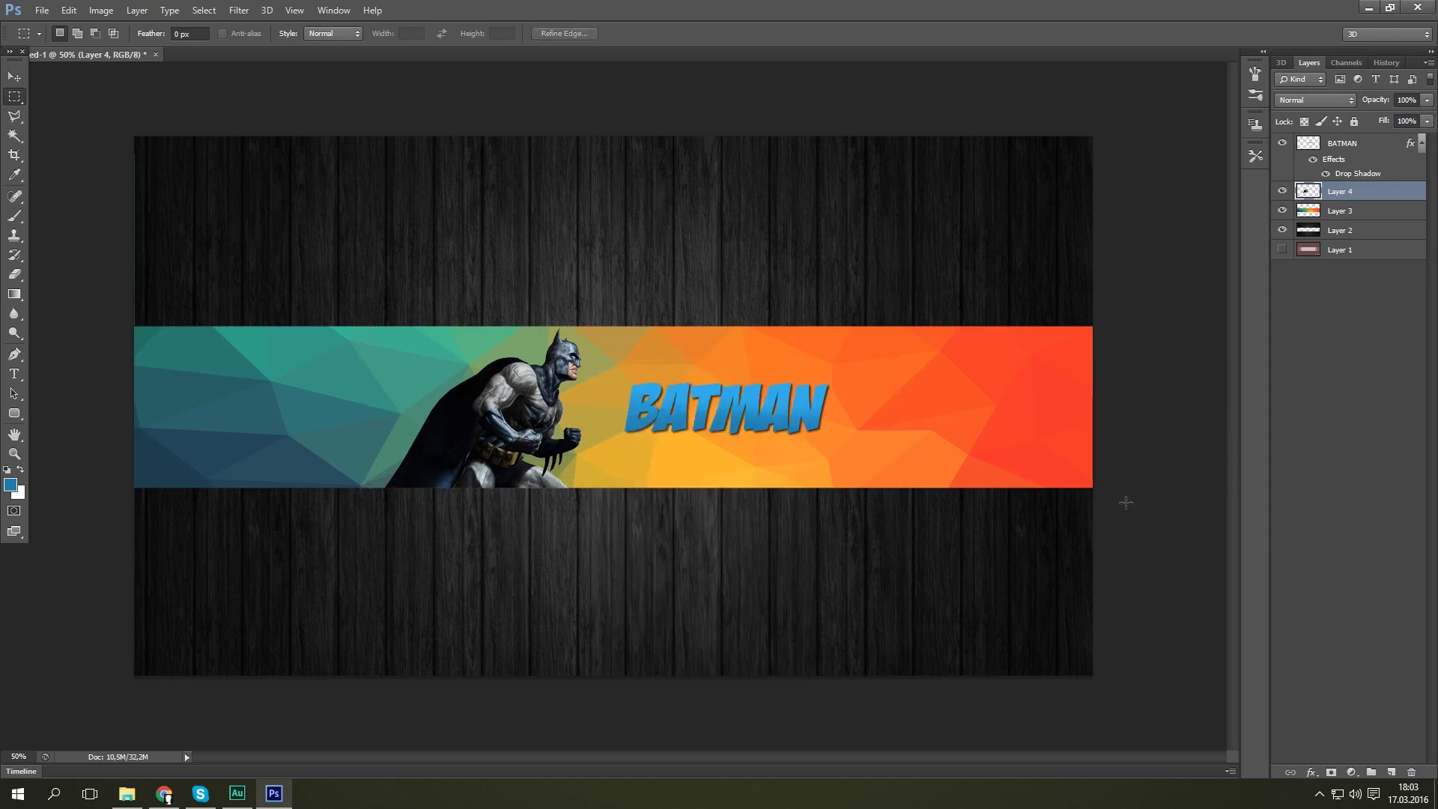